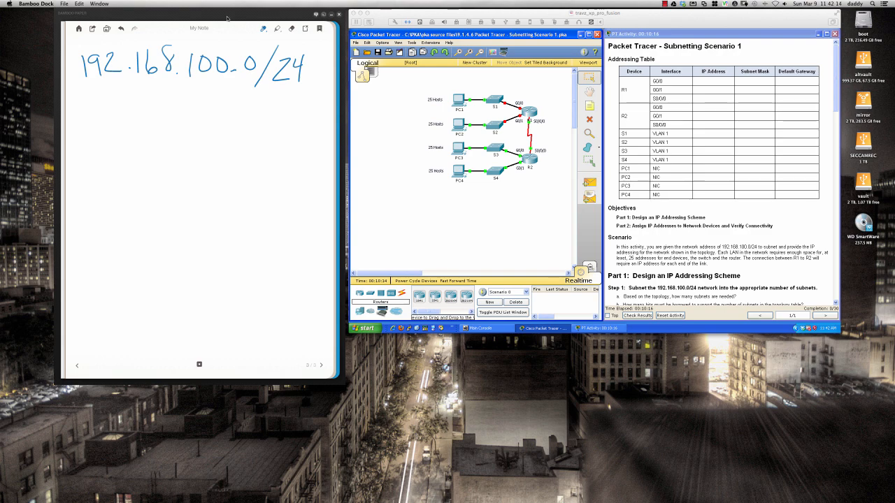
Step: Read the scenario and the Part 1 Step 1 subnetting questions in the Packet Tracer activity instructions
{"action": "left_click", "coordinate": [480, 16]}
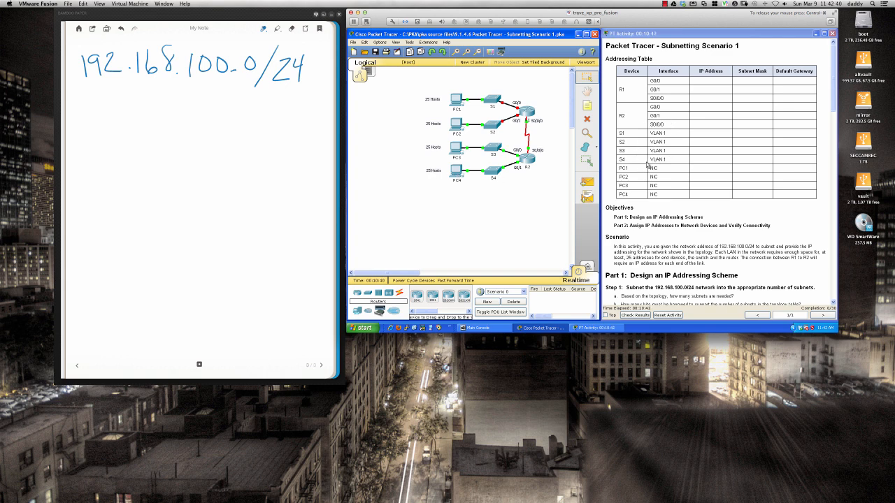
{"action": "scroll", "coordinate": [647, 165], "scroll_direction": "down", "scroll_amount": 4}
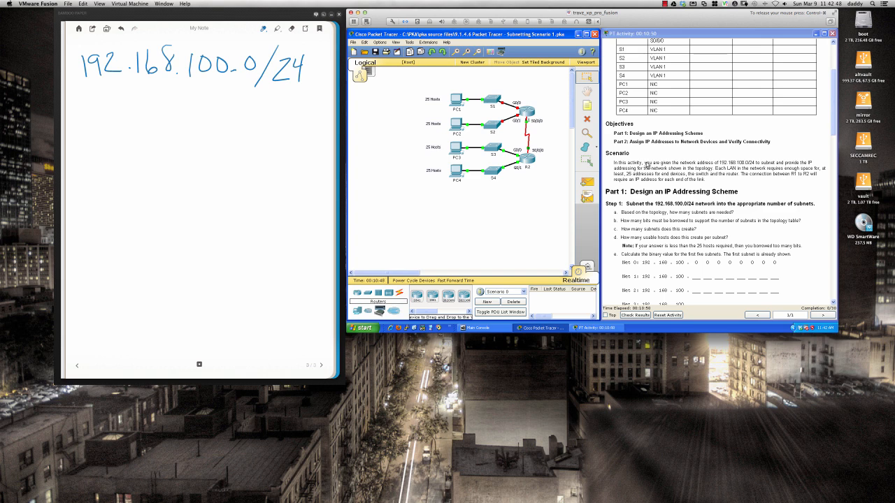
{"action": "scroll", "coordinate": [647, 166], "scroll_direction": "down", "scroll_amount": 3}
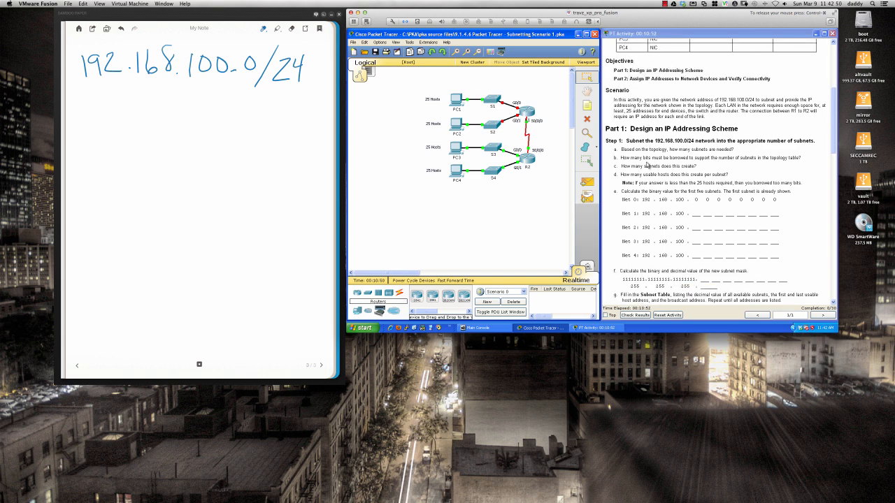
{"action": "scroll", "coordinate": [647, 166], "scroll_direction": "down", "scroll_amount": 1}
{"action": "scroll", "coordinate": [647, 165], "scroll_direction": "down", "scroll_amount": 1}
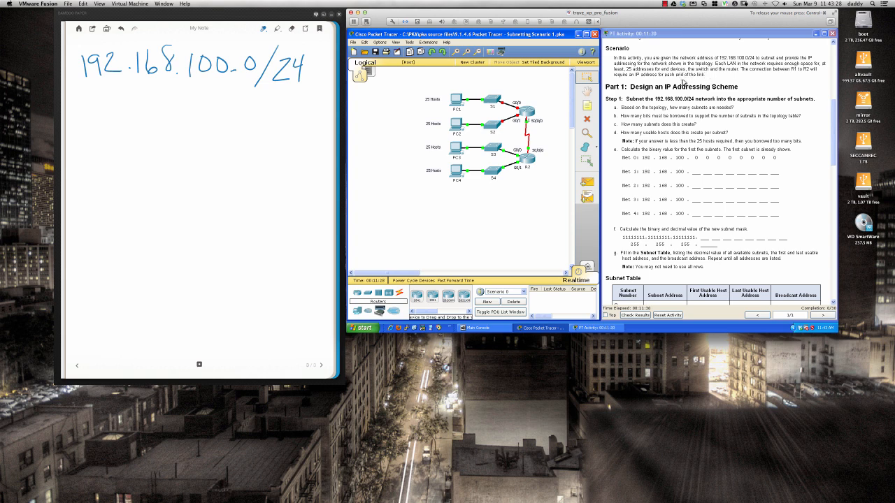
{"action": "scroll", "coordinate": [681, 83], "scroll_direction": "down", "scroll_amount": 3}
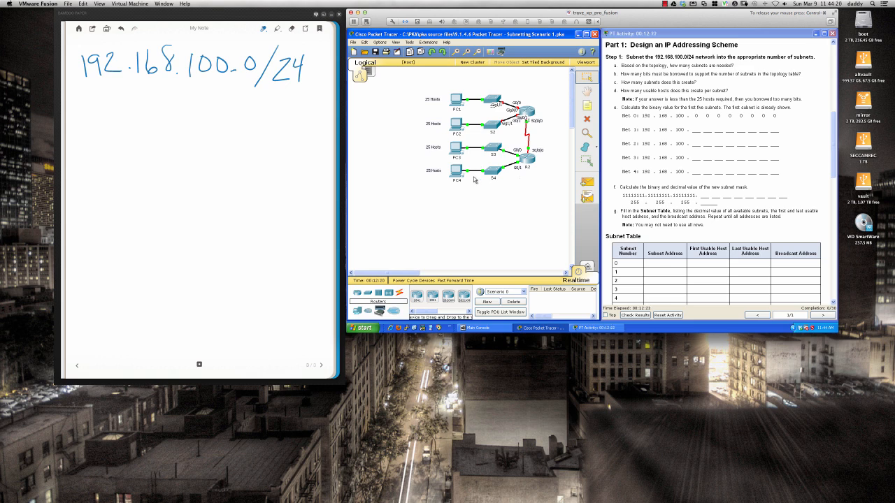
Step: In the Bamboo note, handwrite "5 Subnets" below 192.168.100.0/24
{"action": "left_click", "coordinate": [84, 96]}
{"action": "mouse_move", "coordinate": [86, 92]}
{"action": "left_mouse_down"}
{"action": "mouse_move", "coordinate": [84, 106]}
{"action": "mouse_move", "coordinate": [103, 96]}
{"action": "mouse_move", "coordinate": [106, 106]}
{"action": "left_mouse_up"}
{"action": "left_click_drag", "start_coordinate": [119, 99], "coordinate": [163, 98]}
{"action": "mouse_move", "coordinate": [155, 90]}
{"action": "left_mouse_down"}
{"action": "mouse_move", "coordinate": [169, 89]}
{"action": "mouse_move", "coordinate": [167, 104]}
{"action": "left_mouse_up"}
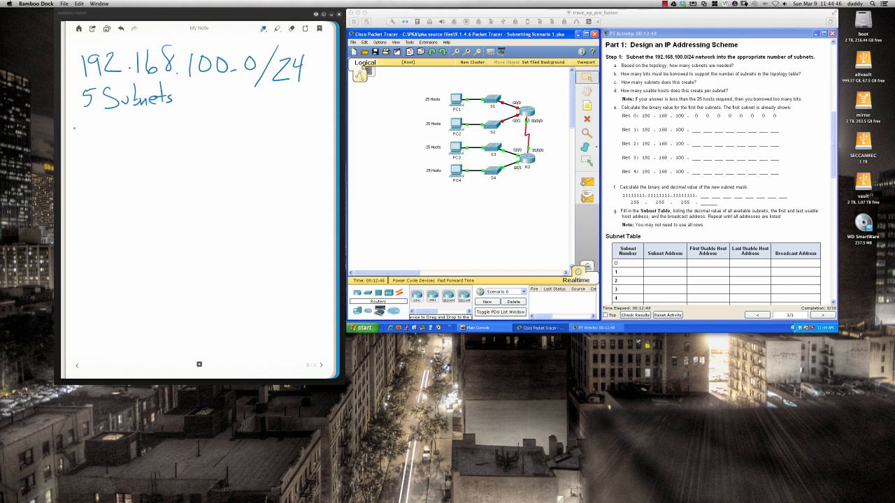
Step: Write the first three octets of the /24 mask as binary ones separated by dots below "5 Subnets"
{"action": "left_click_drag", "start_coordinate": [75, 128], "coordinate": [80, 137]}
{"action": "mouse_move", "coordinate": [83, 128]}
{"action": "left_mouse_down"}
{"action": "mouse_move", "coordinate": [84, 137]}
{"action": "mouse_move", "coordinate": [100, 137]}
{"action": "left_mouse_up"}
{"action": "mouse_move", "coordinate": [102, 126]}
{"action": "left_mouse_down"}
{"action": "mouse_move", "coordinate": [104, 137]}
{"action": "mouse_move", "coordinate": [117, 137]}
{"action": "left_mouse_up"}
{"action": "mouse_move", "coordinate": [122, 129]}
{"action": "left_mouse_down"}
{"action": "mouse_move", "coordinate": [122, 139]}
{"action": "mouse_move", "coordinate": [134, 136]}
{"action": "left_mouse_up"}
{"action": "left_click_drag", "start_coordinate": [139, 125], "coordinate": [139, 137]}
{"action": "left_click_drag", "start_coordinate": [143, 125], "coordinate": [146, 136]}
{"action": "mouse_move", "coordinate": [151, 125]}
{"action": "left_mouse_down"}
{"action": "mouse_move", "coordinate": [151, 137]}
{"action": "mouse_move", "coordinate": [168, 136]}
{"action": "left_mouse_up"}
{"action": "left_click_drag", "start_coordinate": [174, 123], "coordinate": [178, 137]}
{"action": "left_click_drag", "start_coordinate": [183, 123], "coordinate": [192, 135]}
{"action": "left_click_drag", "start_coordinate": [197, 121], "coordinate": [196, 135]}
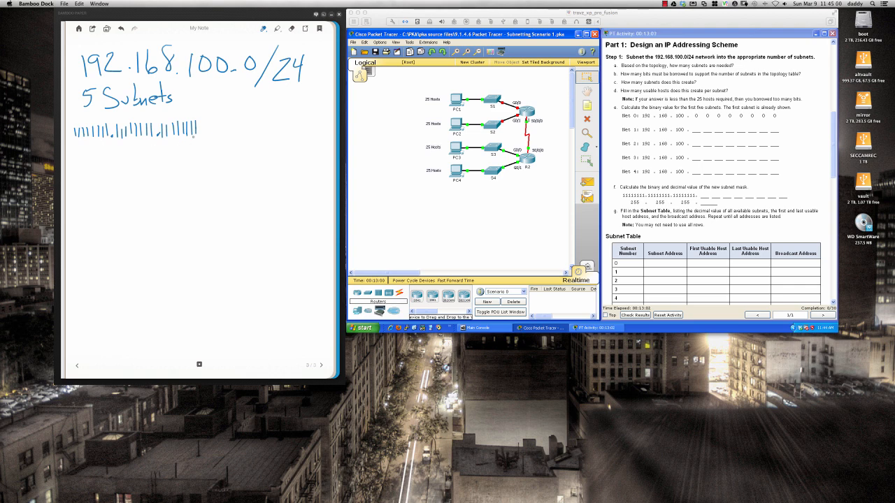
Step: Draw an arrow from the last one bit to the 24 prefix and write eight zeros as the fourth octet
{"action": "mouse_move", "coordinate": [195, 113]}
{"action": "left_mouse_down"}
{"action": "mouse_move", "coordinate": [224, 98]}
{"action": "mouse_move", "coordinate": [265, 100]}
{"action": "mouse_move", "coordinate": [278, 87]}
{"action": "mouse_move", "coordinate": [266, 92]}
{"action": "left_mouse_up"}
{"action": "mouse_move", "coordinate": [215, 125]}
{"action": "left_mouse_down"}
{"action": "mouse_move", "coordinate": [209, 132]}
{"action": "mouse_move", "coordinate": [252, 126]}
{"action": "left_mouse_up"}
{"action": "left_click_drag", "start_coordinate": [261, 125], "coordinate": [272, 125]}
{"action": "left_click_drag", "start_coordinate": [278, 124], "coordinate": [276, 123]}
{"action": "mouse_move", "coordinate": [287, 123]}
{"action": "left_mouse_down"}
{"action": "mouse_move", "coordinate": [282, 131]}
{"action": "mouse_move", "coordinate": [288, 124]}
{"action": "left_mouse_up"}
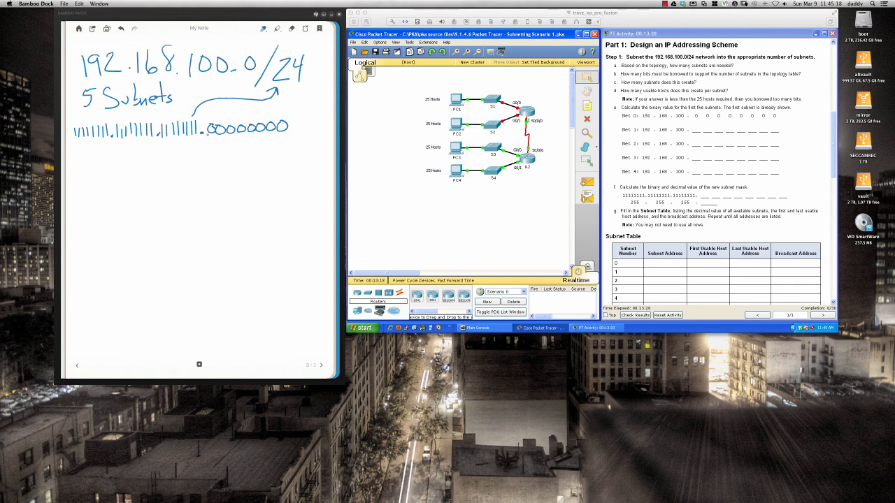
Step: Underline the eight zeros and label the mask portions HOST and NETWORK
{"action": "left_click_drag", "start_coordinate": [205, 135], "coordinate": [294, 129]}
{"action": "mouse_move", "coordinate": [225, 139]}
{"action": "left_mouse_down"}
{"action": "mouse_move", "coordinate": [228, 148]}
{"action": "mouse_move", "coordinate": [253, 141]}
{"action": "left_mouse_up"}
{"action": "mouse_move", "coordinate": [107, 157]}
{"action": "left_mouse_down"}
{"action": "mouse_move", "coordinate": [111, 147]}
{"action": "mouse_move", "coordinate": [164, 149]}
{"action": "left_mouse_up"}
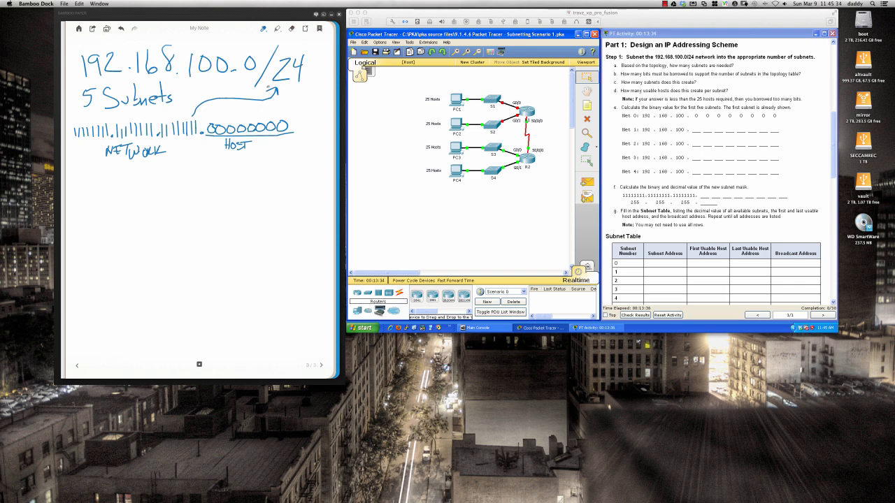
Step: Underline the 24, strike through the first three host bits as borrowed and write 2^3 = 8 below
{"action": "left_click_drag", "start_coordinate": [272, 84], "coordinate": [296, 85]}
{"action": "left_click_drag", "start_coordinate": [211, 129], "coordinate": [218, 141]}
{"action": "mouse_move", "coordinate": [76, 169]}
{"action": "left_mouse_down"}
{"action": "mouse_move", "coordinate": [84, 182]}
{"action": "mouse_move", "coordinate": [80, 170]}
{"action": "mouse_move", "coordinate": [99, 176]}
{"action": "mouse_move", "coordinate": [109, 166]}
{"action": "mouse_move", "coordinate": [119, 183]}
{"action": "left_mouse_up"}
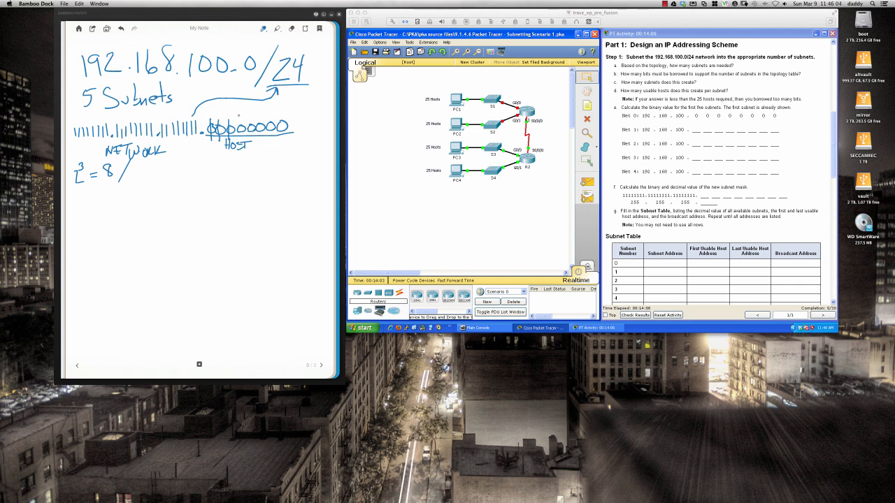
Step: Mark each of the five remaining host bits with an H and circle the group
{"action": "left_click_drag", "start_coordinate": [240, 117], "coordinate": [261, 122]}
{"action": "left_click_drag", "start_coordinate": [258, 118], "coordinate": [269, 121]}
{"action": "left_click_drag", "start_coordinate": [272, 111], "coordinate": [284, 119]}
{"action": "mouse_move", "coordinate": [278, 117]}
{"action": "left_mouse_down"}
{"action": "mouse_move", "coordinate": [286, 116]}
{"action": "mouse_move", "coordinate": [241, 109]}
{"action": "mouse_move", "coordinate": [246, 138]}
{"action": "mouse_move", "coordinate": [305, 130]}
{"action": "mouse_move", "coordinate": [294, 103]}
{"action": "mouse_move", "coordinate": [279, 103]}
{"action": "left_mouse_up"}
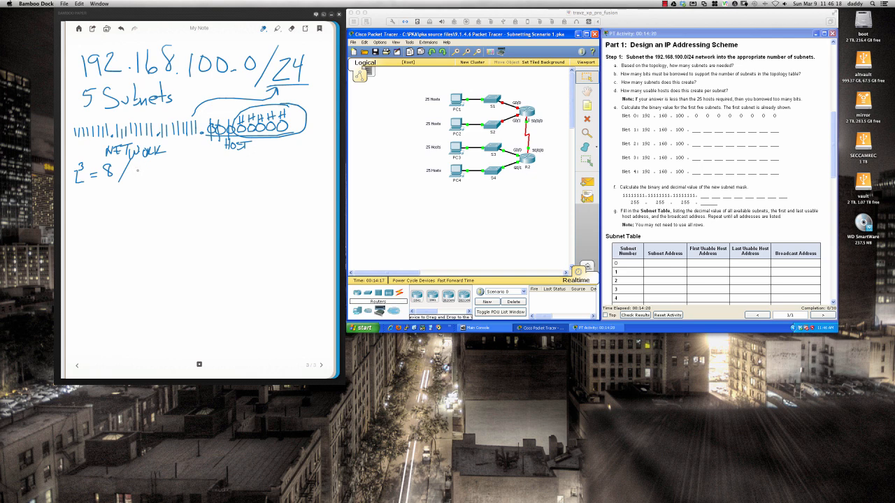
Step: Write the hosts-per-subnet formula 2^5 − 2 = 30, with an arrow from 2^5 down to 32
{"action": "mouse_move", "coordinate": [135, 167]}
{"action": "left_mouse_down"}
{"action": "mouse_move", "coordinate": [137, 179]}
{"action": "mouse_move", "coordinate": [151, 179]}
{"action": "mouse_move", "coordinate": [145, 169]}
{"action": "mouse_move", "coordinate": [153, 159]}
{"action": "left_mouse_up"}
{"action": "left_click_drag", "start_coordinate": [155, 169], "coordinate": [201, 171]}
{"action": "left_click_drag", "start_coordinate": [145, 179], "coordinate": [144, 193]}
{"action": "mouse_move", "coordinate": [140, 187]}
{"action": "left_mouse_down"}
{"action": "mouse_move", "coordinate": [150, 185]}
{"action": "mouse_move", "coordinate": [136, 212]}
{"action": "mouse_move", "coordinate": [150, 208]}
{"action": "left_mouse_up"}
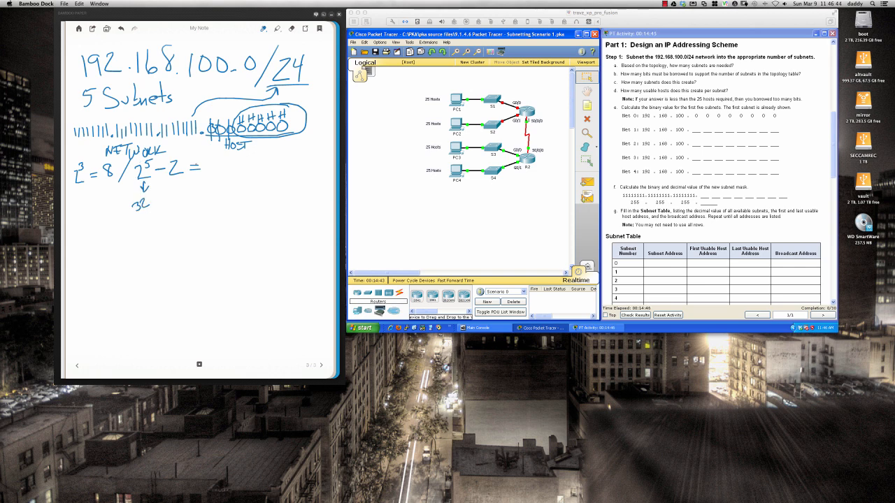
{"action": "mouse_move", "coordinate": [204, 161]}
{"action": "left_mouse_down"}
{"action": "mouse_move", "coordinate": [212, 167]}
{"action": "mouse_move", "coordinate": [204, 172]}
{"action": "mouse_move", "coordinate": [221, 163]}
{"action": "mouse_move", "coordinate": [221, 182]}
{"action": "left_mouse_up"}
Step: Write (27) beside the result and /27 below the calculations, re-mark the borrowed bits and circle the 32
{"action": "mouse_move", "coordinate": [242, 157]}
{"action": "left_mouse_down"}
{"action": "mouse_move", "coordinate": [239, 179]}
{"action": "mouse_move", "coordinate": [266, 178]}
{"action": "left_mouse_up"}
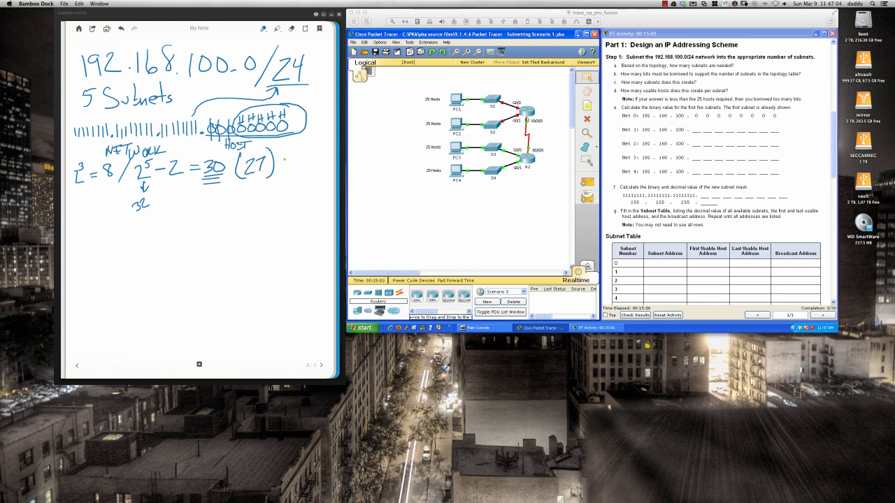
{"action": "mouse_move", "coordinate": [249, 176]}
{"action": "left_mouse_down"}
{"action": "mouse_move", "coordinate": [265, 179]}
{"action": "mouse_move", "coordinate": [226, 172]}
{"action": "mouse_move", "coordinate": [235, 173]}
{"action": "left_mouse_up"}
{"action": "mouse_move", "coordinate": [210, 126]}
{"action": "left_mouse_down"}
{"action": "mouse_move", "coordinate": [210, 140]}
{"action": "mouse_move", "coordinate": [229, 134]}
{"action": "left_mouse_up"}
{"action": "mouse_move", "coordinate": [78, 226]}
{"action": "left_mouse_down"}
{"action": "mouse_move", "coordinate": [72, 244]}
{"action": "mouse_move", "coordinate": [104, 230]}
{"action": "mouse_move", "coordinate": [98, 240]}
{"action": "left_mouse_up"}
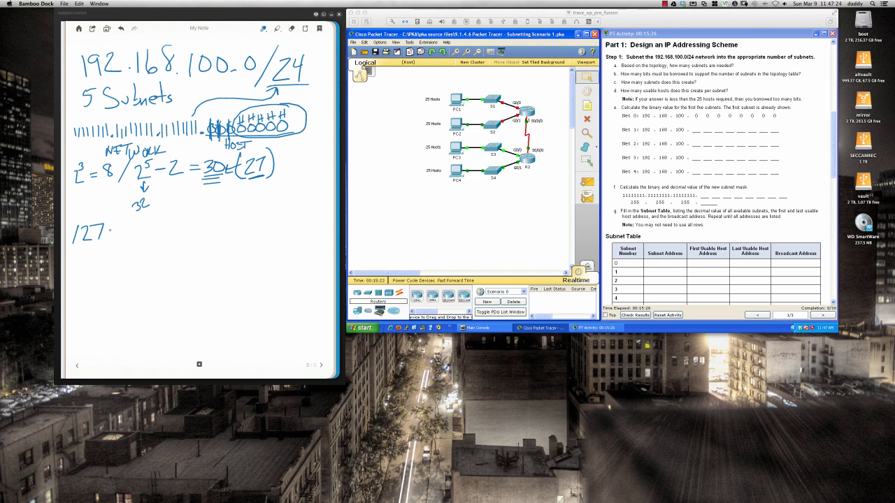
{"action": "mouse_move", "coordinate": [146, 193]}
{"action": "left_mouse_down"}
{"action": "mouse_move", "coordinate": [130, 199]}
{"action": "mouse_move", "coordinate": [148, 217]}
{"action": "mouse_move", "coordinate": [158, 197]}
{"action": "mouse_move", "coordinate": [139, 193]}
{"action": "mouse_move", "coordinate": [125, 212]}
{"action": "mouse_move", "coordinate": [165, 210]}
{"action": "mouse_move", "coordinate": [147, 193]}
{"action": "left_mouse_up"}
Step: Go to a blank note page and write /27 at its head
{"action": "left_click", "coordinate": [320, 366]}
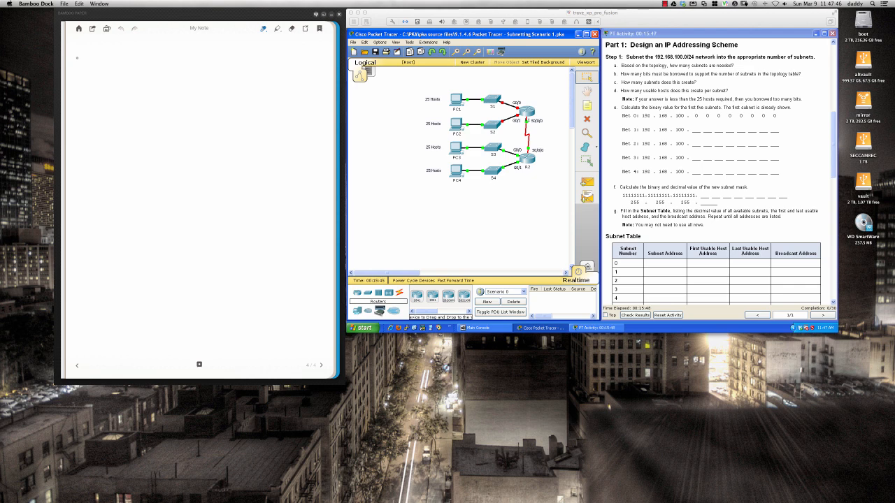
{"action": "left_click_drag", "start_coordinate": [82, 55], "coordinate": [73, 75]}
{"action": "key", "text": "ctrl+super+f"}
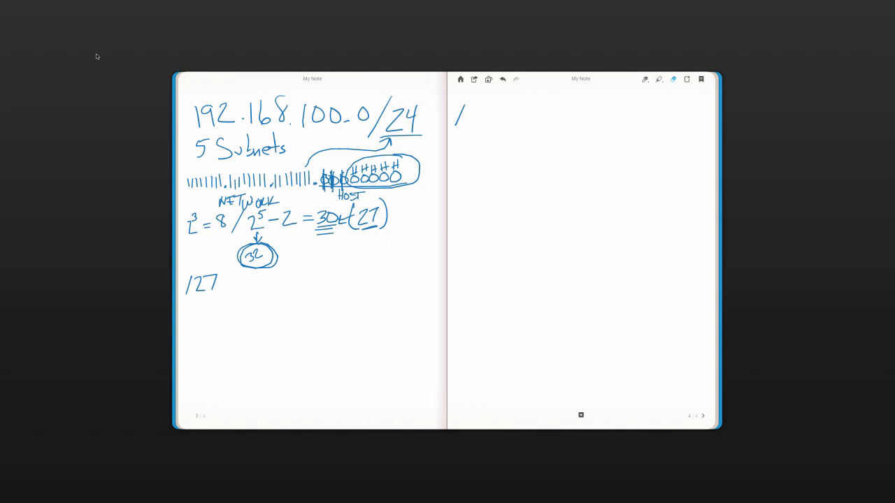
{"action": "key", "text": "Escape"}
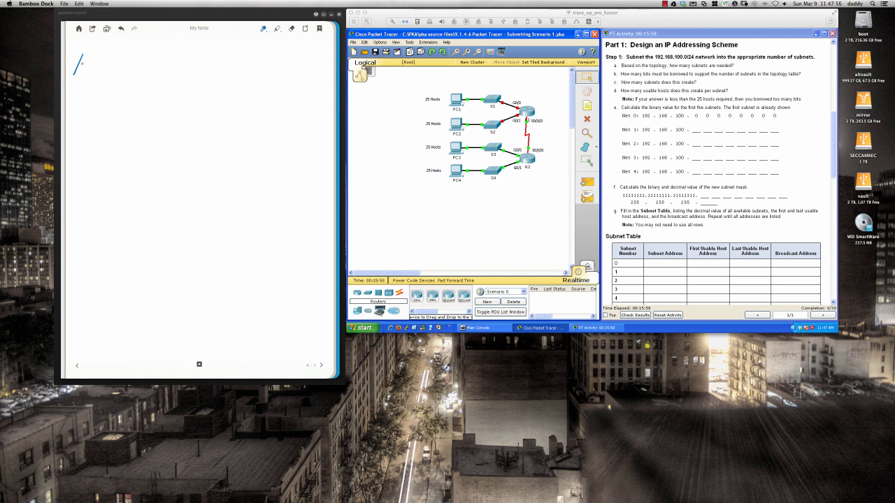
{"action": "mouse_move", "coordinate": [85, 59]}
{"action": "left_mouse_down"}
{"action": "mouse_move", "coordinate": [97, 73]}
{"action": "mouse_move", "coordinate": [105, 56]}
{"action": "mouse_move", "coordinate": [102, 74]}
{"action": "left_mouse_up"}
Step: Write 32 below /27 and the first subnet's range as 192.168.100.0 [...] .31
{"action": "mouse_move", "coordinate": [78, 86]}
{"action": "left_mouse_down"}
{"action": "mouse_move", "coordinate": [80, 100]}
{"action": "mouse_move", "coordinate": [104, 98]}
{"action": "mouse_move", "coordinate": [74, 128]}
{"action": "mouse_move", "coordinate": [87, 115]}
{"action": "mouse_move", "coordinate": [83, 128]}
{"action": "mouse_move", "coordinate": [110, 124]}
{"action": "left_mouse_up"}
{"action": "left_click", "coordinate": [107, 96]}
{"action": "left_click_drag", "start_coordinate": [123, 108], "coordinate": [119, 119]}
{"action": "mouse_move", "coordinate": [133, 109]}
{"action": "left_mouse_down"}
{"action": "mouse_move", "coordinate": [128, 119]}
{"action": "mouse_move", "coordinate": [132, 109]}
{"action": "mouse_move", "coordinate": [147, 121]}
{"action": "mouse_move", "coordinate": [168, 111]}
{"action": "left_mouse_up"}
{"action": "left_click", "coordinate": [142, 121]}
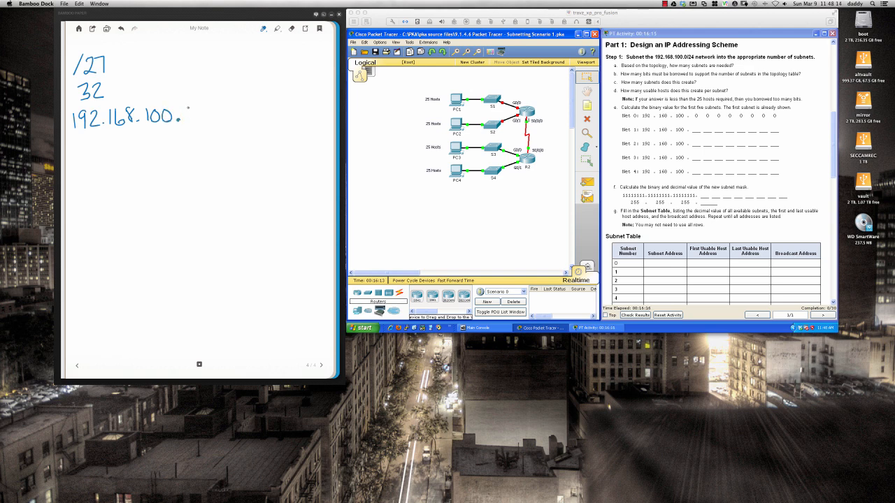
{"action": "left_click_drag", "start_coordinate": [187, 109], "coordinate": [188, 111]}
{"action": "right_click", "coordinate": [235, 120]}
{"action": "left_click", "coordinate": [253, 112]}
{"action": "mouse_move", "coordinate": [238, 111]}
{"action": "left_mouse_down"}
{"action": "mouse_move", "coordinate": [246, 118]}
{"action": "mouse_move", "coordinate": [239, 124]}
{"action": "mouse_move", "coordinate": [253, 125]}
{"action": "left_mouse_up"}
{"action": "mouse_move", "coordinate": [196, 112]}
{"action": "left_mouse_down"}
{"action": "mouse_move", "coordinate": [195, 131]}
{"action": "mouse_move", "coordinate": [228, 120]}
{"action": "mouse_move", "coordinate": [218, 132]}
{"action": "left_mouse_up"}
Step: Write the host addresses .1 and .30 below the first subnet and rule a line beneath them
{"action": "left_click_drag", "start_coordinate": [132, 134], "coordinate": [131, 146]}
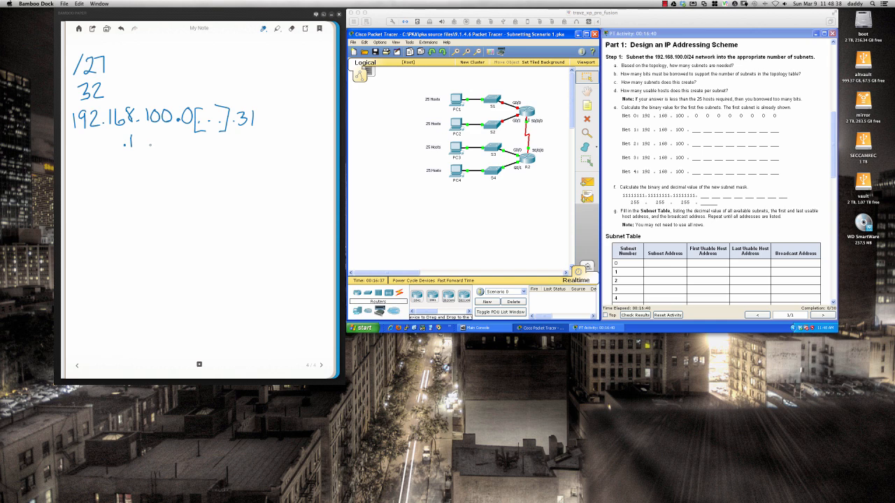
{"action": "mouse_move", "coordinate": [166, 134]}
{"action": "left_mouse_down"}
{"action": "mouse_move", "coordinate": [166, 143]}
{"action": "mouse_move", "coordinate": [177, 136]}
{"action": "left_mouse_up"}
{"action": "left_click_drag", "start_coordinate": [78, 155], "coordinate": [330, 153]}
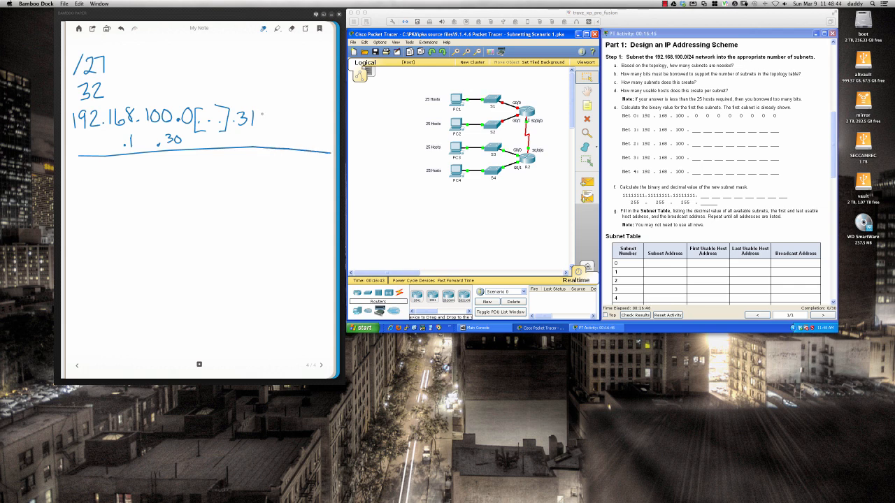
Step: Label the first subnet's range S#1
{"action": "mouse_move", "coordinate": [278, 116]}
{"action": "left_mouse_down"}
{"action": "mouse_move", "coordinate": [270, 124]}
{"action": "mouse_move", "coordinate": [285, 123]}
{"action": "left_mouse_up"}
{"action": "left_click_drag", "start_coordinate": [278, 117], "coordinate": [291, 120]}
{"action": "left_click_drag", "start_coordinate": [297, 113], "coordinate": [298, 128]}
{"action": "left_click_drag", "start_coordinate": [289, 129], "coordinate": [304, 127]}
Step: Underline the 31 and write the second subnet's range as 192.168.100.32 [...] .63 below the line
{"action": "mouse_move", "coordinate": [79, 169]}
{"action": "left_mouse_down"}
{"action": "mouse_move", "coordinate": [80, 179]}
{"action": "mouse_move", "coordinate": [93, 170]}
{"action": "mouse_move", "coordinate": [91, 178]}
{"action": "left_mouse_up"}
{"action": "mouse_move", "coordinate": [97, 168]}
{"action": "left_mouse_down"}
{"action": "mouse_move", "coordinate": [96, 178]}
{"action": "mouse_move", "coordinate": [112, 178]}
{"action": "left_mouse_up"}
{"action": "left_click", "coordinate": [107, 179]}
{"action": "left_click_drag", "start_coordinate": [127, 165], "coordinate": [124, 172]}
{"action": "mouse_move", "coordinate": [137, 163]}
{"action": "left_mouse_down"}
{"action": "mouse_move", "coordinate": [132, 171]}
{"action": "mouse_move", "coordinate": [134, 163]}
{"action": "left_mouse_up"}
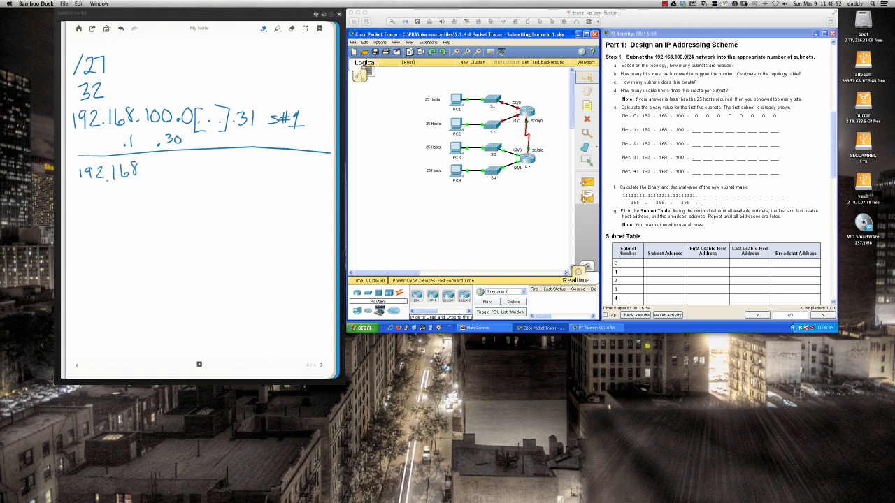
{"action": "right_click", "coordinate": [145, 174]}
{"action": "left_click", "coordinate": [150, 165]}
{"action": "mouse_move", "coordinate": [154, 163]}
{"action": "left_mouse_down"}
{"action": "mouse_move", "coordinate": [155, 175]}
{"action": "mouse_move", "coordinate": [174, 166]}
{"action": "left_mouse_up"}
{"action": "left_click_drag", "start_coordinate": [235, 130], "coordinate": [254, 128]}
{"action": "mouse_move", "coordinate": [189, 164]}
{"action": "left_mouse_down"}
{"action": "mouse_move", "coordinate": [191, 174]}
{"action": "mouse_move", "coordinate": [208, 173]}
{"action": "mouse_move", "coordinate": [216, 160]}
{"action": "mouse_move", "coordinate": [228, 177]}
{"action": "mouse_move", "coordinate": [255, 162]}
{"action": "mouse_move", "coordinate": [250, 175]}
{"action": "left_mouse_up"}
{"action": "left_click", "coordinate": [232, 172]}
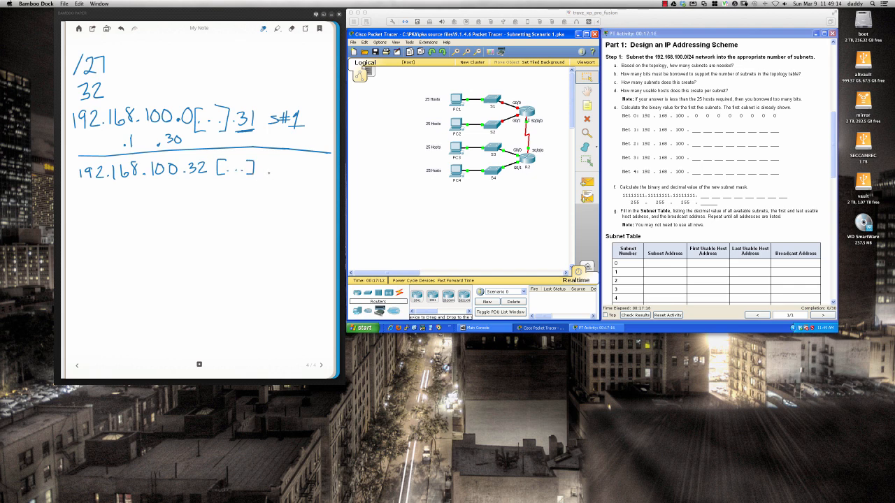
{"action": "mouse_move", "coordinate": [283, 163]}
{"action": "left_mouse_down"}
{"action": "mouse_move", "coordinate": [277, 173]}
{"action": "mouse_move", "coordinate": [294, 167]}
{"action": "mouse_move", "coordinate": [289, 176]}
{"action": "left_mouse_up"}
Step: Circle the block size 32 and draw arrows linking .31 to .63 and .0 to .32
{"action": "mouse_move", "coordinate": [261, 131]}
{"action": "left_mouse_down"}
{"action": "mouse_move", "coordinate": [281, 159]}
{"action": "mouse_move", "coordinate": [259, 128]}
{"action": "mouse_move", "coordinate": [271, 131]}
{"action": "left_mouse_up"}
{"action": "mouse_move", "coordinate": [98, 79]}
{"action": "left_mouse_down"}
{"action": "mouse_move", "coordinate": [73, 88]}
{"action": "mouse_move", "coordinate": [100, 107]}
{"action": "mouse_move", "coordinate": [109, 78]}
{"action": "mouse_move", "coordinate": [91, 76]}
{"action": "left_mouse_up"}
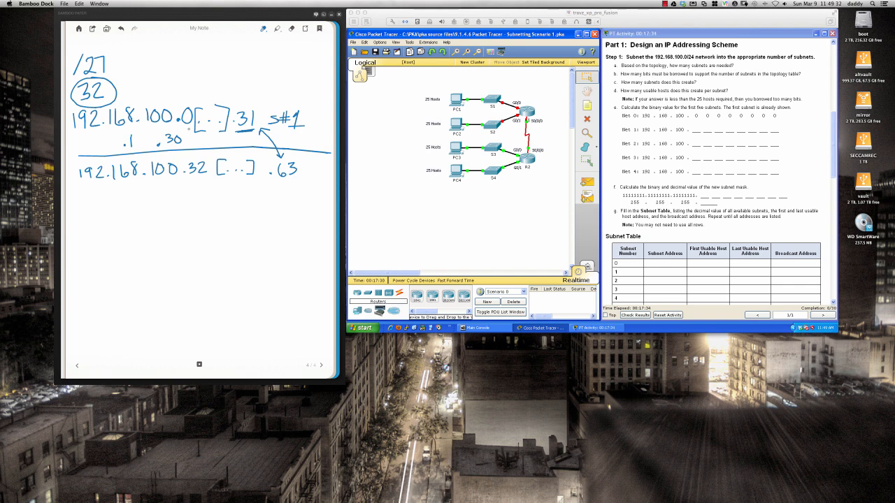
{"action": "mouse_move", "coordinate": [186, 126]}
{"action": "left_mouse_down"}
{"action": "mouse_move", "coordinate": [195, 159]}
{"action": "mouse_move", "coordinate": [186, 124]}
{"action": "mouse_move", "coordinate": [192, 129]}
{"action": "left_mouse_up"}
Step: Complete the second subnet with host range .33 – .62, a dividing line, underlines under 32 and 63, and the label S#2
{"action": "mouse_move", "coordinate": [145, 187]}
{"action": "left_mouse_down"}
{"action": "mouse_move", "coordinate": [147, 195]}
{"action": "mouse_move", "coordinate": [200, 187]}
{"action": "mouse_move", "coordinate": [204, 195]}
{"action": "mouse_move", "coordinate": [201, 187]}
{"action": "mouse_move", "coordinate": [196, 197]}
{"action": "mouse_move", "coordinate": [209, 196]}
{"action": "left_mouse_up"}
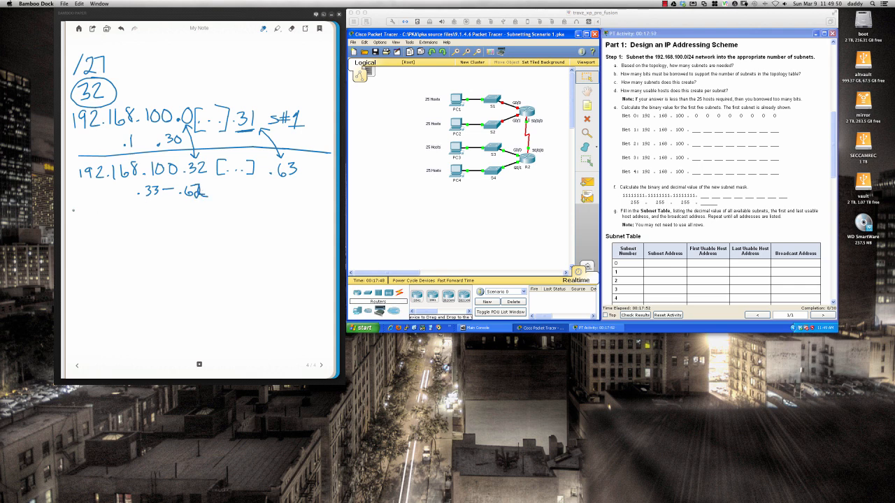
{"action": "left_click_drag", "start_coordinate": [73, 209], "coordinate": [323, 201]}
{"action": "left_click_drag", "start_coordinate": [190, 178], "coordinate": [205, 178]}
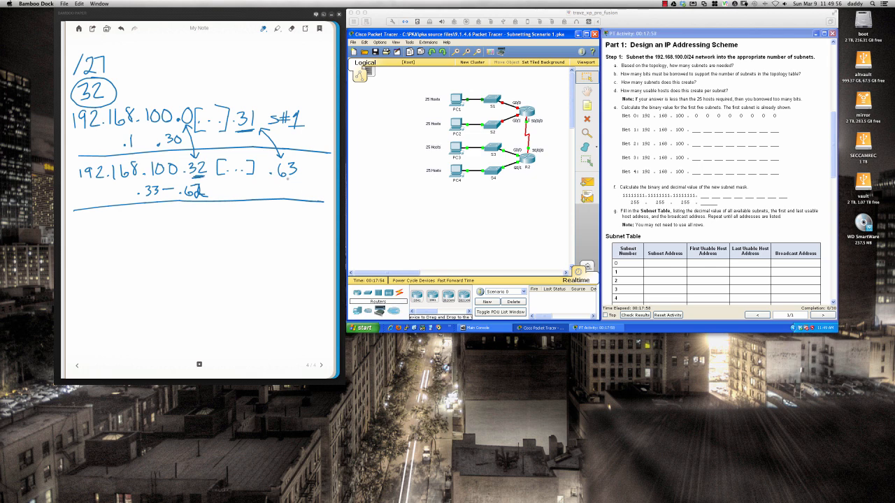
{"action": "left_click_drag", "start_coordinate": [288, 179], "coordinate": [295, 181]}
{"action": "mouse_move", "coordinate": [309, 188]}
{"action": "left_mouse_down"}
{"action": "mouse_move", "coordinate": [299, 199]}
{"action": "mouse_move", "coordinate": [310, 191]}
{"action": "left_mouse_up"}
{"action": "left_click_drag", "start_coordinate": [314, 182], "coordinate": [313, 190]}
{"action": "left_click_drag", "start_coordinate": [308, 186], "coordinate": [330, 199]}
Step: Write the third subnet's range as 192.168.100.64 [...] .95
{"action": "mouse_move", "coordinate": [83, 221]}
{"action": "left_mouse_down"}
{"action": "mouse_move", "coordinate": [84, 233]}
{"action": "mouse_move", "coordinate": [135, 216]}
{"action": "mouse_move", "coordinate": [153, 228]}
{"action": "mouse_move", "coordinate": [160, 218]}
{"action": "left_mouse_up"}
{"action": "left_click", "coordinate": [109, 228]}
{"action": "left_click", "coordinate": [145, 226]}
{"action": "left_click", "coordinate": [150, 226]}
{"action": "left_click_drag", "start_coordinate": [171, 216], "coordinate": [170, 216]}
{"action": "right_click", "coordinate": [180, 226]}
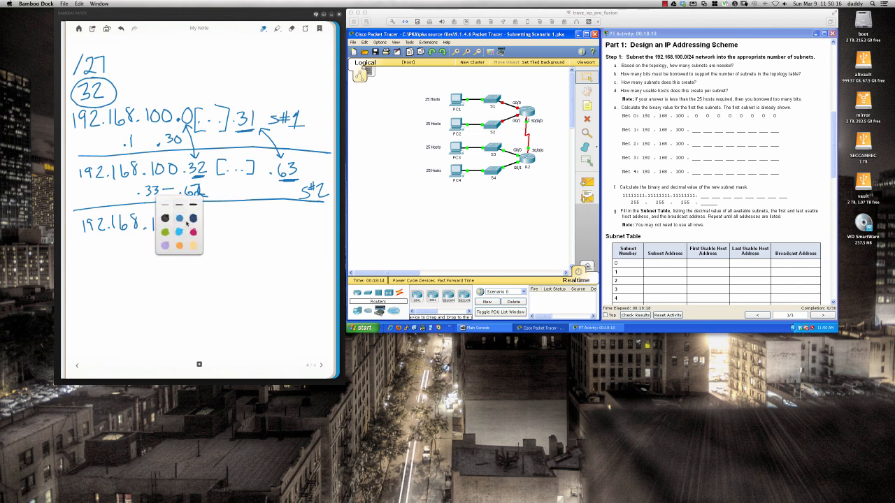
{"action": "left_click", "coordinate": [223, 218]}
{"action": "left_click", "coordinate": [182, 227]}
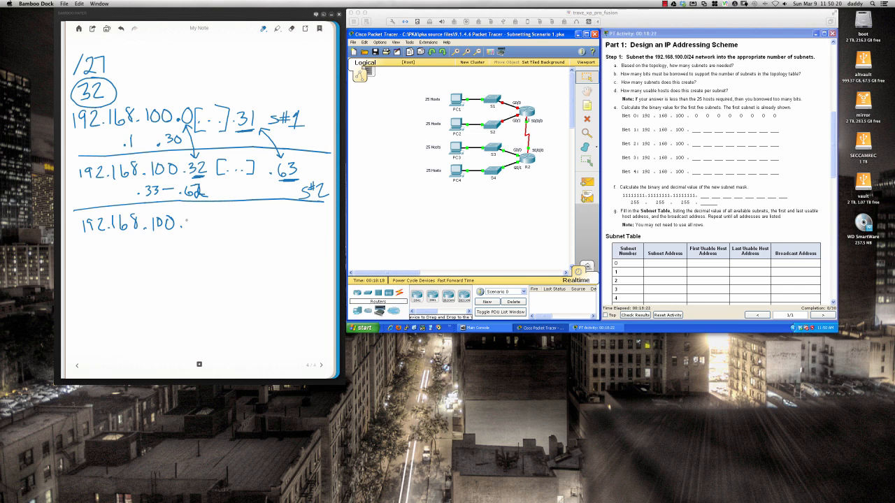
{"action": "mouse_move", "coordinate": [187, 216]}
{"action": "left_mouse_down"}
{"action": "mouse_move", "coordinate": [194, 228]}
{"action": "mouse_move", "coordinate": [207, 225]}
{"action": "left_mouse_up"}
{"action": "left_click_drag", "start_coordinate": [203, 213], "coordinate": [203, 232]}
{"action": "mouse_move", "coordinate": [223, 216]}
{"action": "left_mouse_down"}
{"action": "mouse_move", "coordinate": [224, 230]}
{"action": "mouse_move", "coordinate": [255, 217]}
{"action": "mouse_move", "coordinate": [248, 226]}
{"action": "left_mouse_up"}
{"action": "left_click_drag", "start_coordinate": [288, 214], "coordinate": [292, 226]}
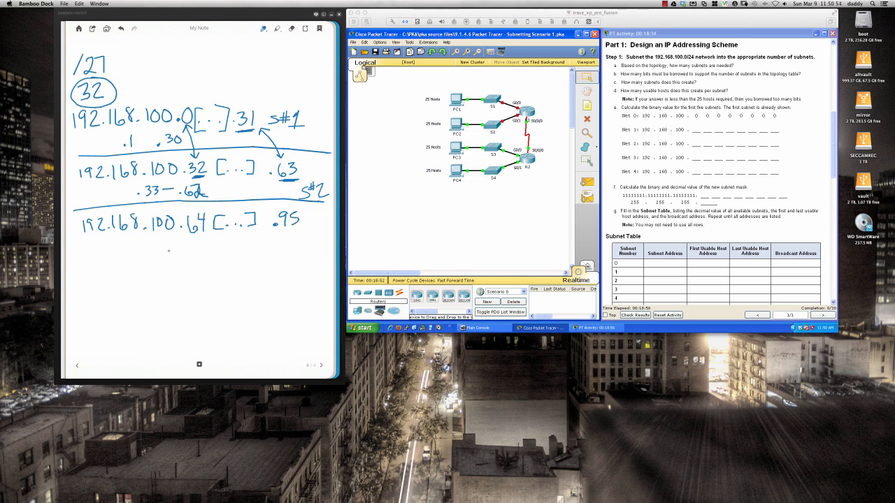
Step: Complete the third subnet with host range .65 – .94, a dividing line and the label S#3
{"action": "left_click_drag", "start_coordinate": [179, 242], "coordinate": [190, 254]}
{"action": "left_click_drag", "start_coordinate": [202, 246], "coordinate": [250, 243]}
{"action": "left_click_drag", "start_coordinate": [247, 235], "coordinate": [247, 252]}
{"action": "left_click_drag", "start_coordinate": [77, 275], "coordinate": [309, 276]}
{"action": "mouse_move", "coordinate": [288, 245]}
{"action": "left_mouse_down"}
{"action": "mouse_move", "coordinate": [278, 255]}
{"action": "mouse_move", "coordinate": [290, 253]}
{"action": "left_mouse_up"}
{"action": "mouse_move", "coordinate": [298, 239]}
{"action": "left_mouse_down"}
{"action": "mouse_move", "coordinate": [296, 249]}
{"action": "mouse_move", "coordinate": [301, 243]}
{"action": "left_mouse_up"}
{"action": "left_click_drag", "start_coordinate": [286, 249], "coordinate": [319, 247]}
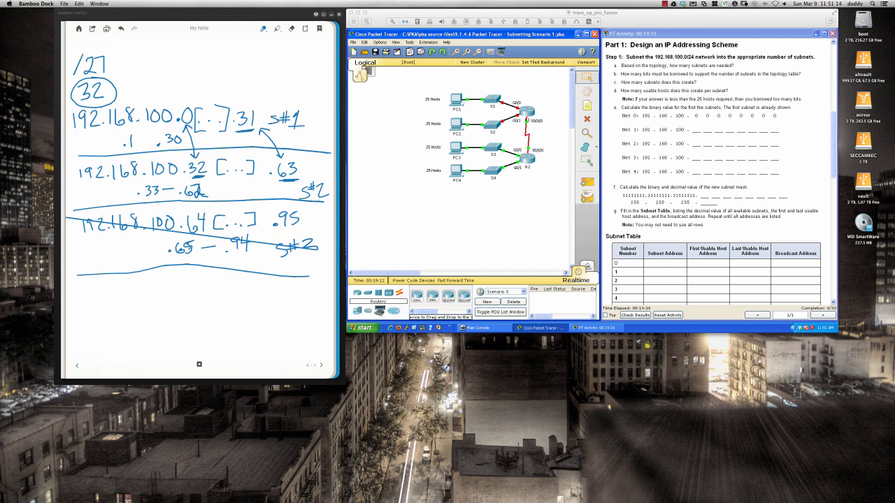
{"action": "left_click_drag", "start_coordinate": [313, 249], "coordinate": [306, 258]}
Step: Write the fourth subnet's range as 192.168.100.96 [...] .127 and underline the 127
{"action": "left_click_drag", "start_coordinate": [83, 284], "coordinate": [91, 296]}
{"action": "mouse_move", "coordinate": [96, 285]}
{"action": "left_mouse_down"}
{"action": "mouse_move", "coordinate": [97, 296]}
{"action": "mouse_move", "coordinate": [108, 297]}
{"action": "mouse_move", "coordinate": [135, 283]}
{"action": "mouse_move", "coordinate": [153, 291]}
{"action": "mouse_move", "coordinate": [161, 279]}
{"action": "left_mouse_up"}
{"action": "left_click", "coordinate": [113, 295]}
{"action": "mouse_move", "coordinate": [173, 279]}
{"action": "left_mouse_down"}
{"action": "mouse_move", "coordinate": [170, 289]}
{"action": "mouse_move", "coordinate": [173, 280]}
{"action": "left_mouse_up"}
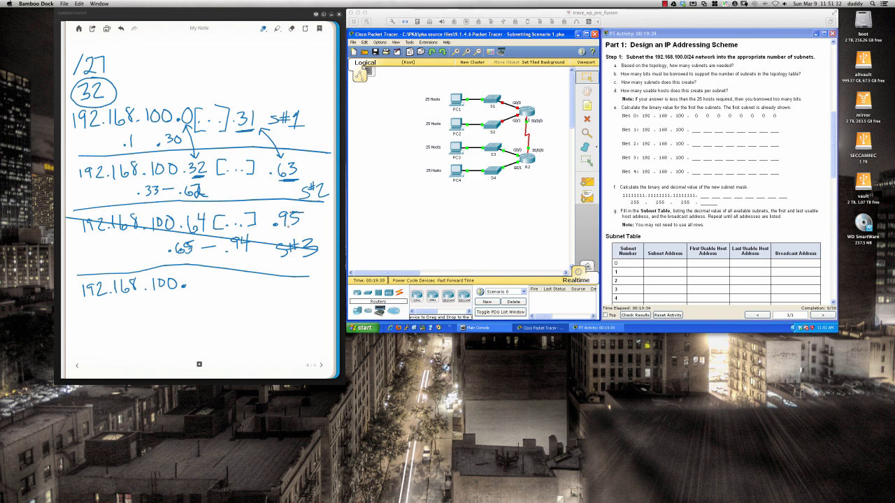
{"action": "mouse_move", "coordinate": [204, 278]}
{"action": "left_mouse_down"}
{"action": "mouse_move", "coordinate": [202, 291]}
{"action": "mouse_move", "coordinate": [235, 293]}
{"action": "mouse_move", "coordinate": [273, 278]}
{"action": "mouse_move", "coordinate": [265, 293]}
{"action": "left_mouse_up"}
{"action": "mouse_move", "coordinate": [292, 283]}
{"action": "left_mouse_down"}
{"action": "mouse_move", "coordinate": [291, 293]}
{"action": "mouse_move", "coordinate": [315, 299]}
{"action": "left_mouse_up"}
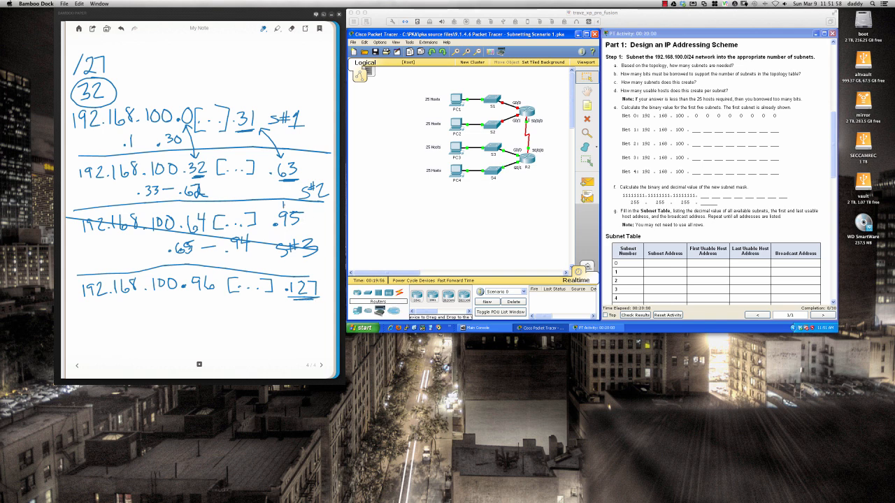
Step: Mark the last addresses .95, .63, .31 and .127 as broadcasts with BC
{"action": "left_click_drag", "start_coordinate": [284, 202], "coordinate": [291, 208]}
{"action": "left_click_drag", "start_coordinate": [287, 152], "coordinate": [294, 160]}
{"action": "left_click_drag", "start_coordinate": [243, 99], "coordinate": [251, 105]}
{"action": "left_click_drag", "start_coordinate": [318, 276], "coordinate": [325, 281]}
Step: Write the host range .97 – .126 below the fourth subnet
{"action": "mouse_move", "coordinate": [176, 301]}
{"action": "left_mouse_down"}
{"action": "mouse_move", "coordinate": [182, 312]}
{"action": "mouse_move", "coordinate": [205, 305]}
{"action": "left_mouse_up"}
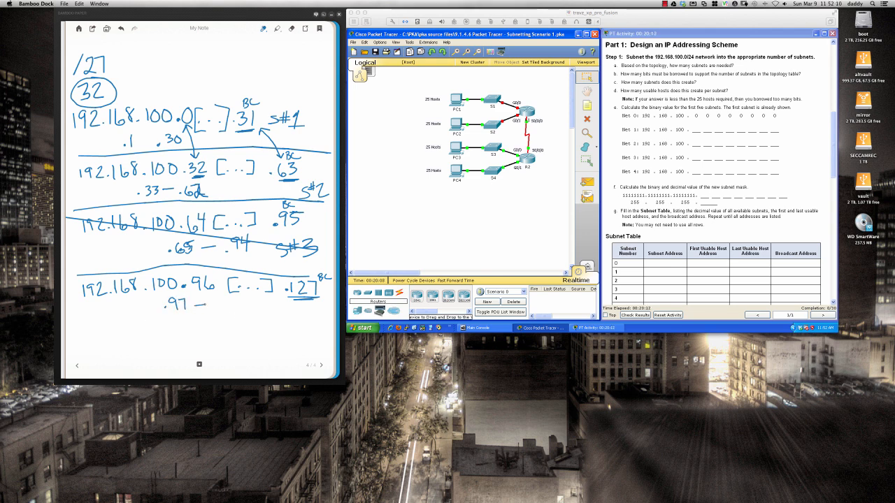
{"action": "left_click", "coordinate": [222, 305]}
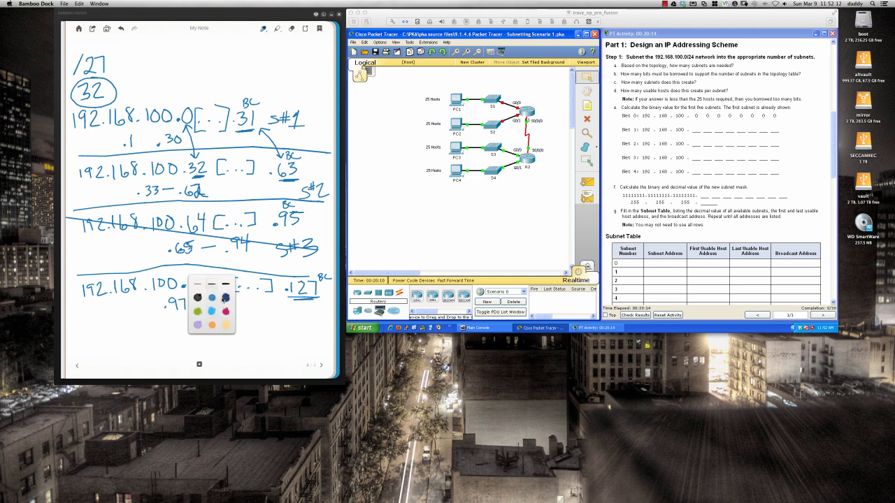
{"action": "left_click", "coordinate": [216, 308]}
{"action": "mouse_move", "coordinate": [222, 298]}
{"action": "left_mouse_down"}
{"action": "mouse_move", "coordinate": [221, 311]}
{"action": "mouse_move", "coordinate": [238, 305]}
{"action": "left_mouse_up"}
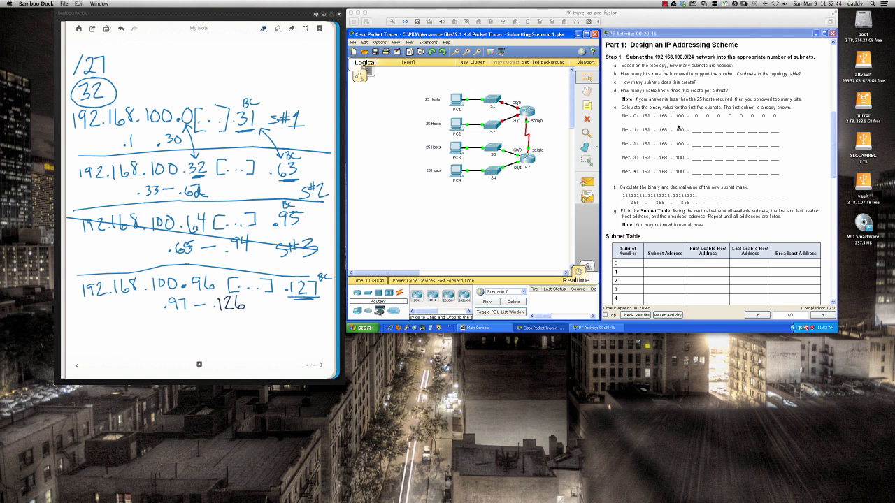
Step: Switch back to the Packet Tracer activity instructions and view the Subnet Table
{"action": "left_click", "coordinate": [677, 160]}
{"action": "scroll", "coordinate": [676, 161], "scroll_direction": "down", "scroll_amount": 3}
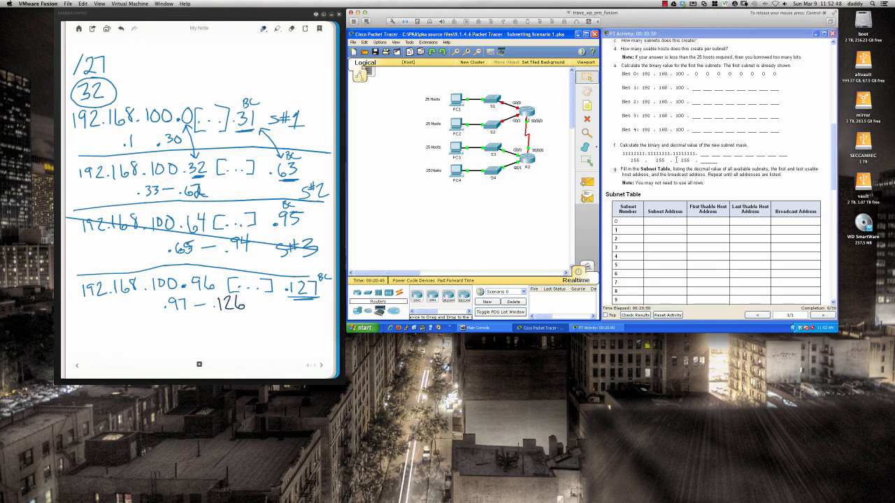
Step: Check the activity's Step 2 subnet assignments and renumber the first three subnets in the handwritten notes as S#0, S#1 and S#2
{"action": "scroll", "coordinate": [676, 161], "scroll_direction": "down", "scroll_amount": 1}
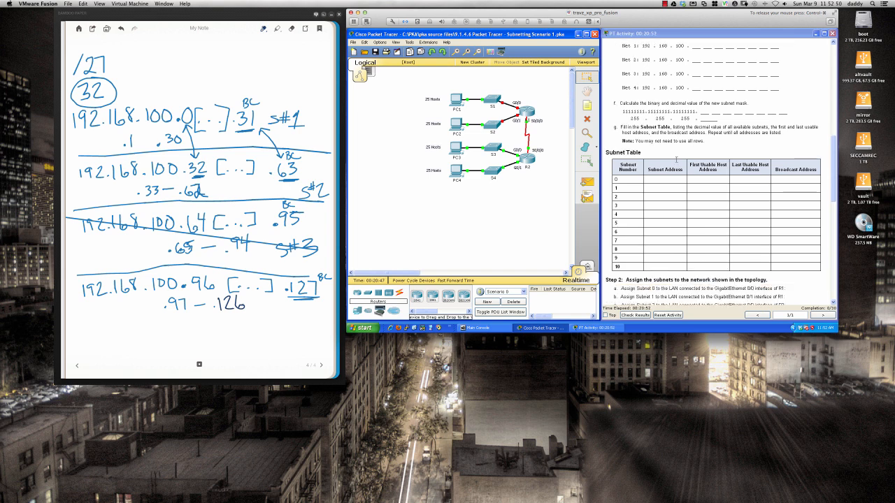
{"action": "scroll", "coordinate": [676, 160], "scroll_direction": "down", "scroll_amount": 1}
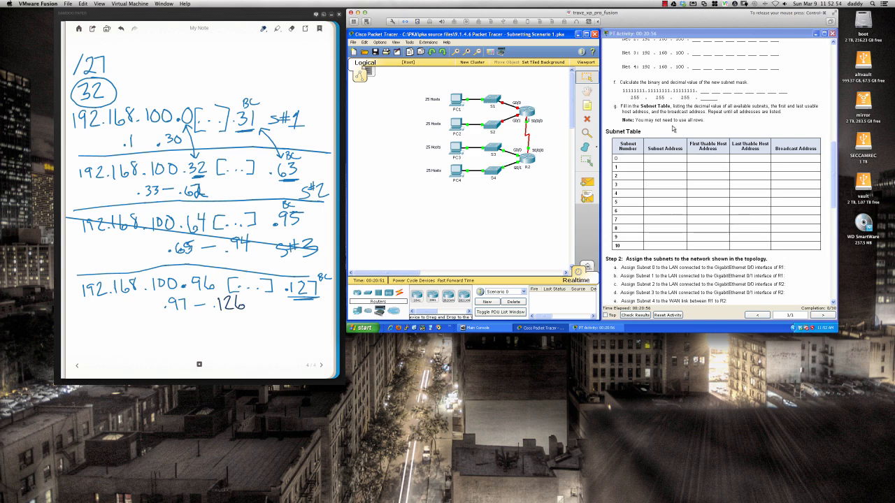
{"action": "scroll", "coordinate": [673, 128], "scroll_direction": "down", "scroll_amount": 8}
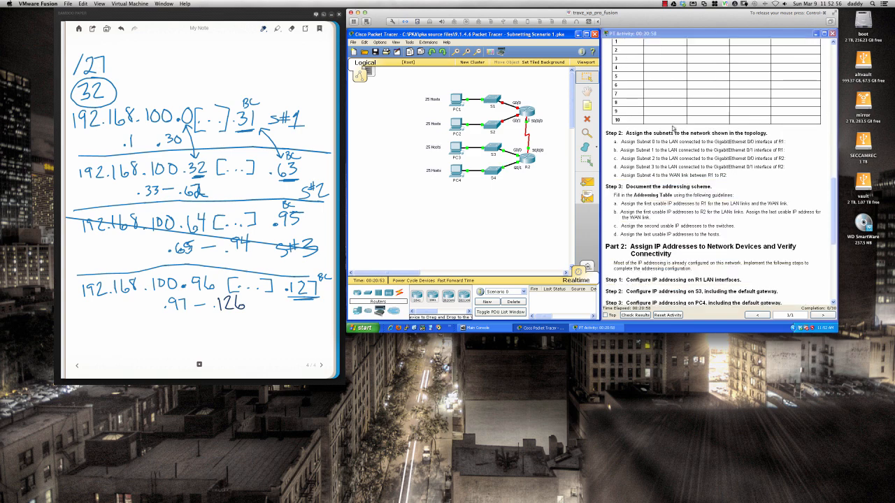
{"action": "scroll", "coordinate": [672, 129], "scroll_direction": "down", "scroll_amount": 2}
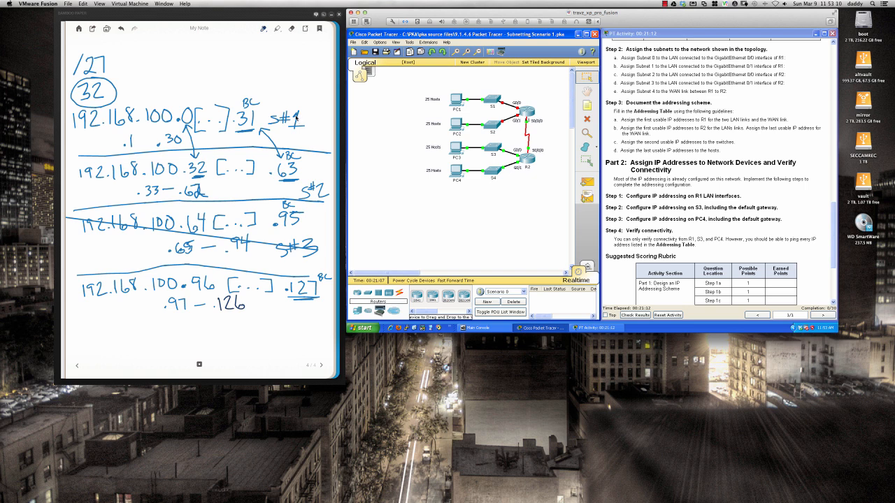
{"action": "left_click", "coordinate": [310, 95]}
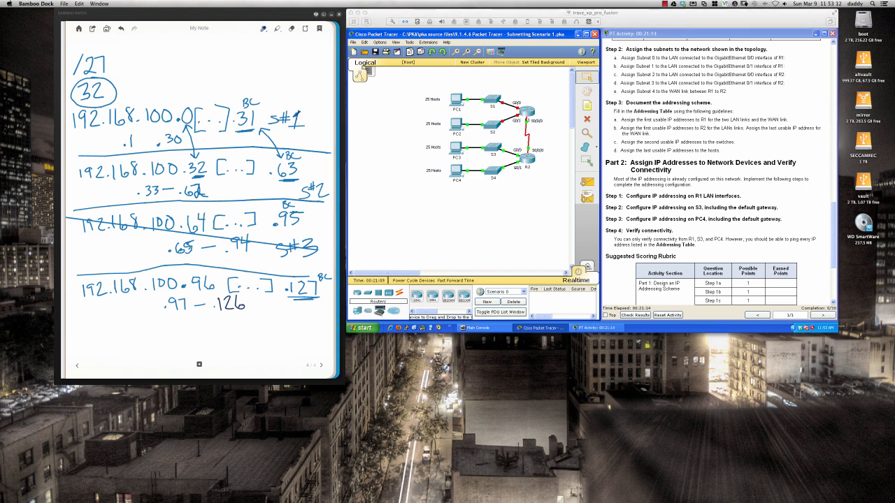
{"action": "mouse_move", "coordinate": [301, 110]}
{"action": "left_mouse_down"}
{"action": "mouse_move", "coordinate": [309, 134]}
{"action": "mouse_move", "coordinate": [294, 119]}
{"action": "mouse_move", "coordinate": [312, 114]}
{"action": "left_mouse_up"}
{"action": "mouse_move", "coordinate": [316, 187]}
{"action": "left_mouse_down"}
{"action": "mouse_move", "coordinate": [322, 181]}
{"action": "mouse_move", "coordinate": [320, 198]}
{"action": "mouse_move", "coordinate": [329, 197]}
{"action": "left_mouse_up"}
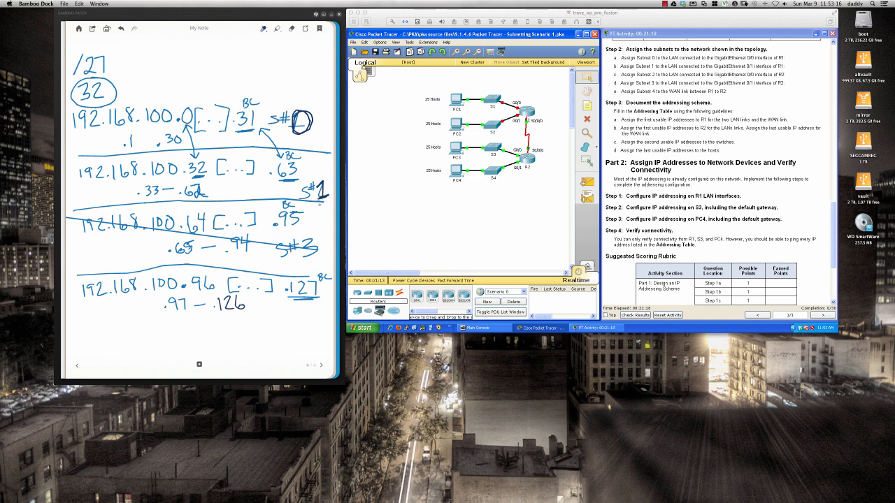
{"action": "mouse_move", "coordinate": [302, 238]}
{"action": "left_mouse_down"}
{"action": "mouse_move", "coordinate": [311, 237]}
{"action": "mouse_move", "coordinate": [307, 249]}
{"action": "mouse_move", "coordinate": [318, 247]}
{"action": "left_mouse_up"}
Step: Label the fourth subnet S#3 and draw a dividing line across the page below it
{"action": "mouse_move", "coordinate": [281, 310]}
{"action": "left_mouse_down"}
{"action": "mouse_move", "coordinate": [269, 321]}
{"action": "mouse_move", "coordinate": [284, 316]}
{"action": "left_mouse_up"}
{"action": "mouse_move", "coordinate": [292, 306]}
{"action": "left_mouse_down"}
{"action": "mouse_move", "coordinate": [290, 317]}
{"action": "mouse_move", "coordinate": [295, 310]}
{"action": "left_mouse_up"}
{"action": "left_click_drag", "start_coordinate": [284, 314], "coordinate": [297, 314]}
{"action": "right_click", "coordinate": [297, 307]}
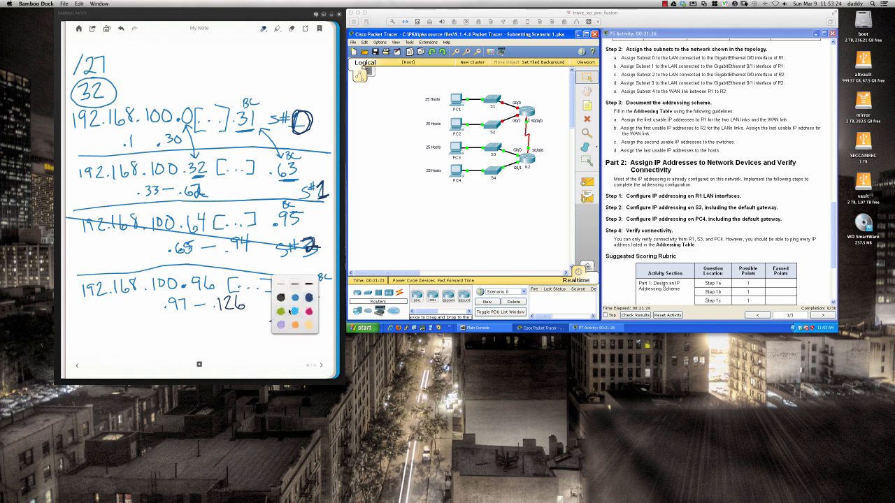
{"action": "left_click", "coordinate": [256, 321]}
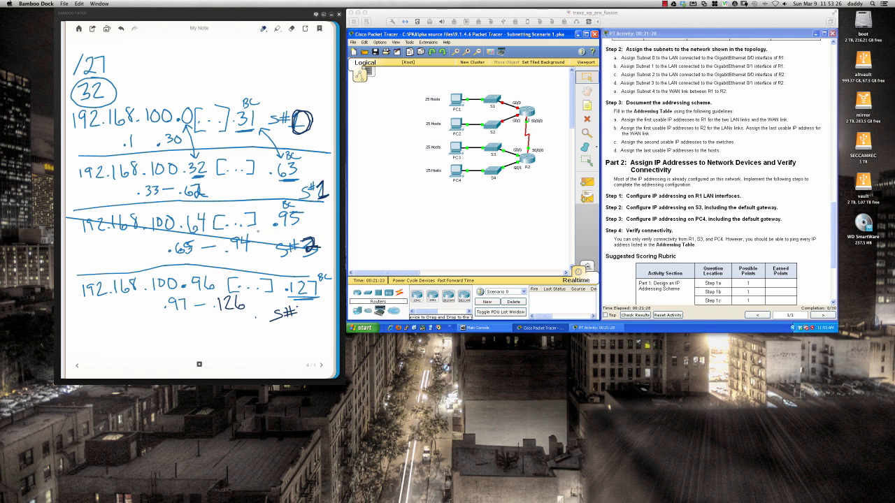
{"action": "mouse_move", "coordinate": [76, 337]}
{"action": "left_mouse_down"}
{"action": "mouse_move", "coordinate": [332, 319]}
{"action": "mouse_move", "coordinate": [300, 316]}
{"action": "left_mouse_up"}
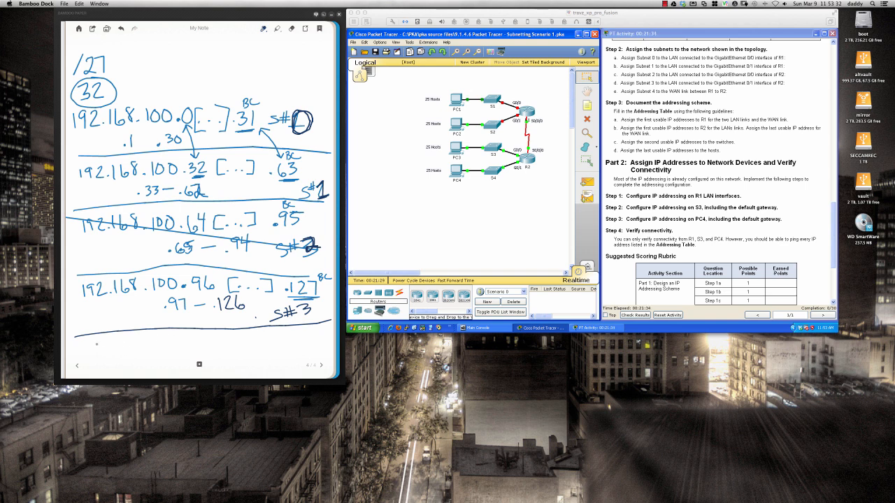
Step: Write the fifth subnet's range as 192.168.100.128 — .159 below the dividing line
{"action": "mouse_move", "coordinate": [96, 343]}
{"action": "left_mouse_down"}
{"action": "mouse_move", "coordinate": [97, 351]}
{"action": "mouse_move", "coordinate": [165, 349]}
{"action": "left_mouse_up"}
{"action": "right_click", "coordinate": [158, 344]}
{"action": "left_click", "coordinate": [212, 346]}
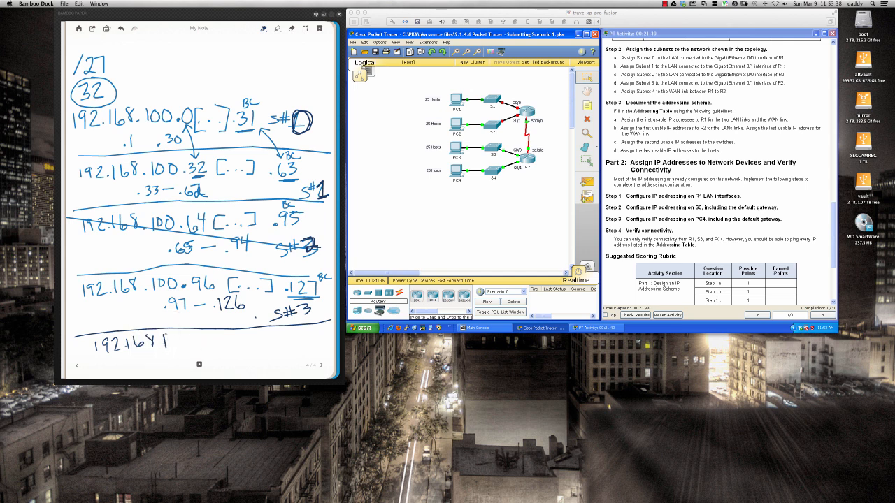
{"action": "right_click", "coordinate": [158, 343]}
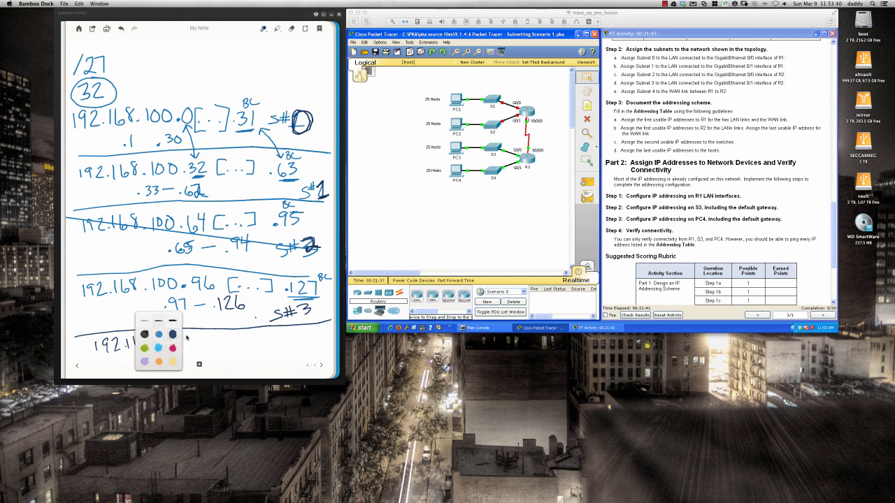
{"action": "left_click", "coordinate": [187, 338]}
{"action": "mouse_move", "coordinate": [175, 337]}
{"action": "left_mouse_down"}
{"action": "mouse_move", "coordinate": [182, 346]}
{"action": "mouse_move", "coordinate": [187, 337]}
{"action": "left_mouse_up"}
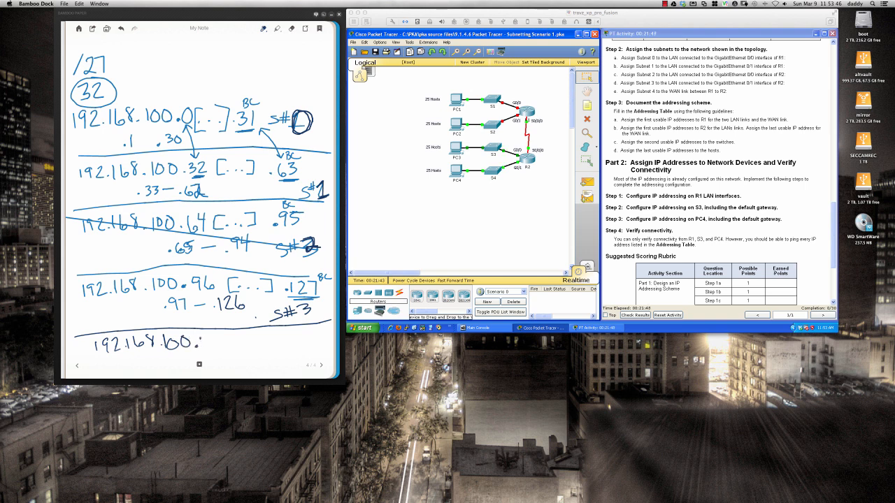
{"action": "left_click_drag", "start_coordinate": [203, 335], "coordinate": [202, 348]}
{"action": "mouse_move", "coordinate": [208, 336]}
{"action": "left_mouse_down"}
{"action": "mouse_move", "coordinate": [216, 334]}
{"action": "mouse_move", "coordinate": [217, 348]}
{"action": "left_mouse_up"}
{"action": "mouse_move", "coordinate": [225, 336]}
{"action": "left_mouse_down"}
{"action": "mouse_move", "coordinate": [222, 342]}
{"action": "mouse_move", "coordinate": [256, 339]}
{"action": "left_mouse_up"}
{"action": "left_click", "coordinate": [236, 345]}
{"action": "mouse_move", "coordinate": [266, 331]}
{"action": "left_mouse_down"}
{"action": "mouse_move", "coordinate": [265, 346]}
{"action": "mouse_move", "coordinate": [283, 332]}
{"action": "mouse_move", "coordinate": [287, 349]}
{"action": "left_mouse_up"}
{"action": "right_click", "coordinate": [235, 341]}
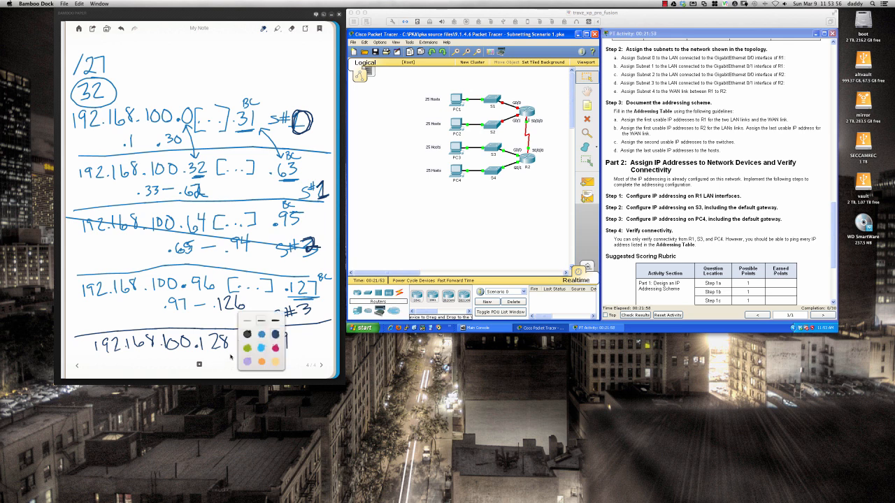
{"action": "left_click", "coordinate": [231, 353]}
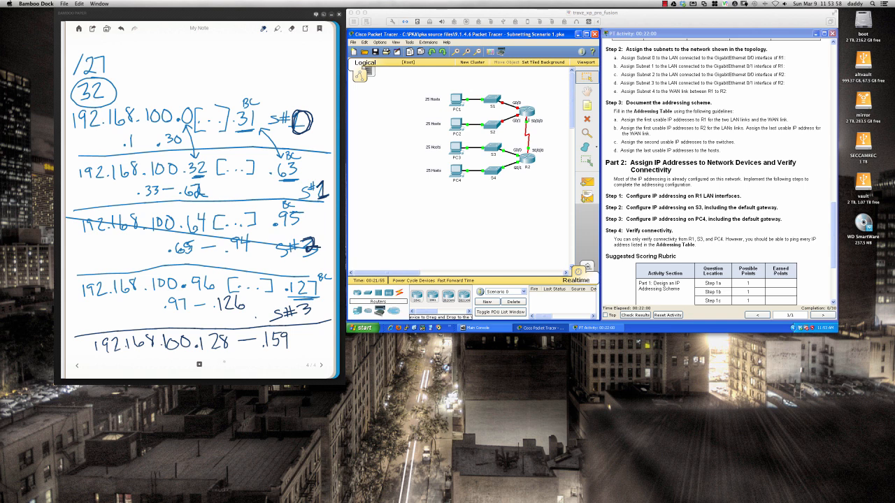
Step: Write the host range .129 — .158 below the fifth subnet and label that subnet S#4
{"action": "mouse_move", "coordinate": [238, 354]}
{"action": "left_mouse_down"}
{"action": "mouse_move", "coordinate": [248, 365]}
{"action": "mouse_move", "coordinate": [281, 363]}
{"action": "left_mouse_up"}
{"action": "mouse_move", "coordinate": [288, 352]}
{"action": "left_mouse_down"}
{"action": "mouse_move", "coordinate": [291, 360]}
{"action": "mouse_move", "coordinate": [316, 344]}
{"action": "left_mouse_up"}
{"action": "mouse_move", "coordinate": [321, 330]}
{"action": "left_mouse_down"}
{"action": "mouse_move", "coordinate": [319, 343]}
{"action": "mouse_move", "coordinate": [323, 335]}
{"action": "left_mouse_up"}
{"action": "mouse_move", "coordinate": [311, 340]}
{"action": "left_mouse_down"}
{"action": "mouse_move", "coordinate": [329, 330]}
{"action": "mouse_move", "coordinate": [327, 348]}
{"action": "left_mouse_up"}
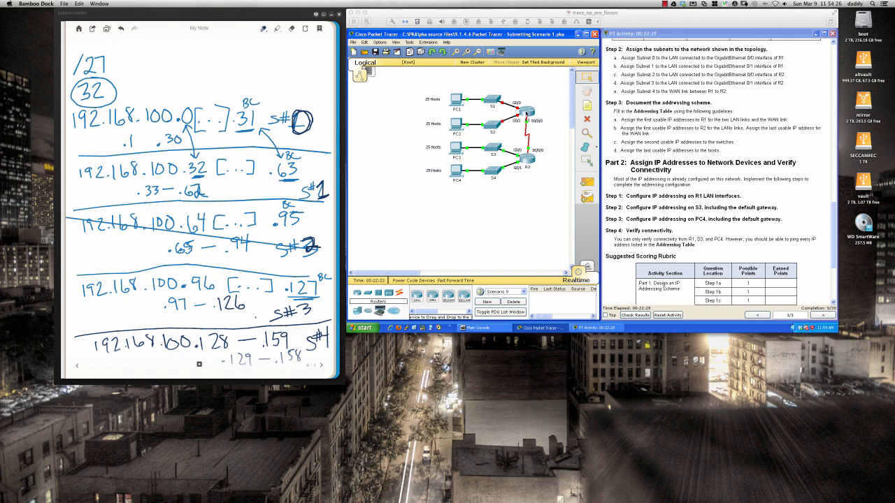
Step: In Packet Tracer, open router R1's command line and enter privileged EXEC mode
{"action": "left_click", "coordinate": [523, 113]}
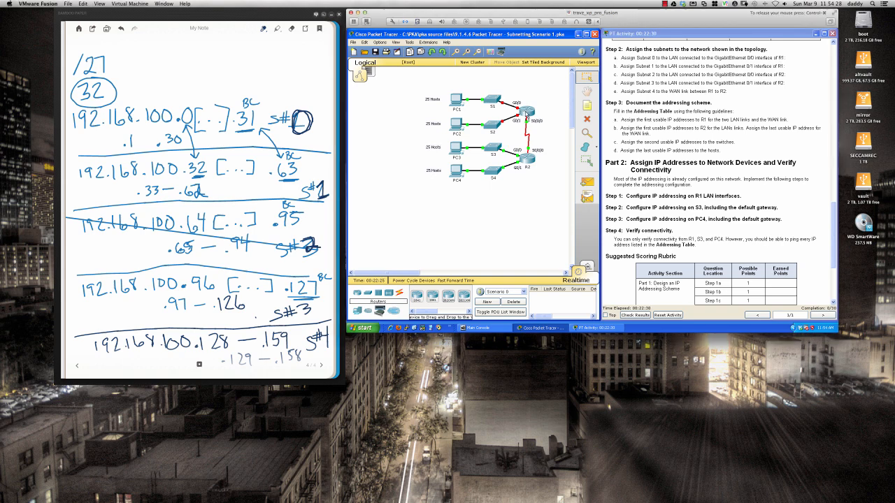
{"action": "left_click", "coordinate": [525, 114]}
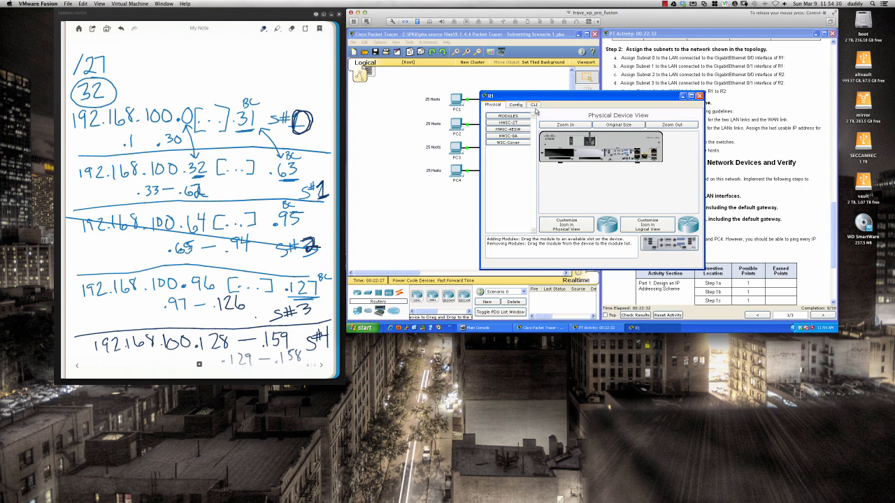
{"action": "left_click", "coordinate": [534, 105]}
{"action": "key", "text": "Return"}
{"action": "key", "text": "Return"}
{"action": "key", "text": "Return"}
{"action": "key", "text": "Return"}
{"action": "key", "text": "Return"}
{"action": "key", "text": "Return"}
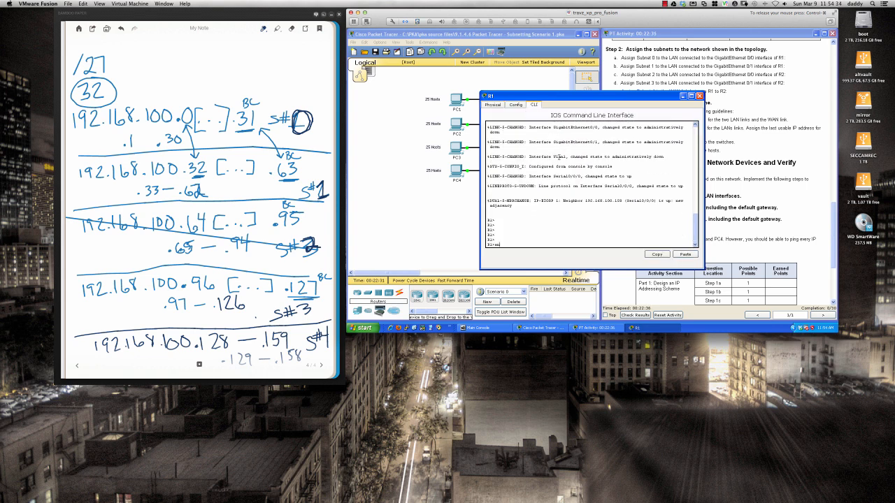
{"action": "type", "text": "en"}
{"action": "key", "text": "Return"}
{"action": "key", "text": "Return"}
{"action": "key", "text": "Return"}
{"action": "key", "text": "Return"}
{"action": "key", "text": "Return"}
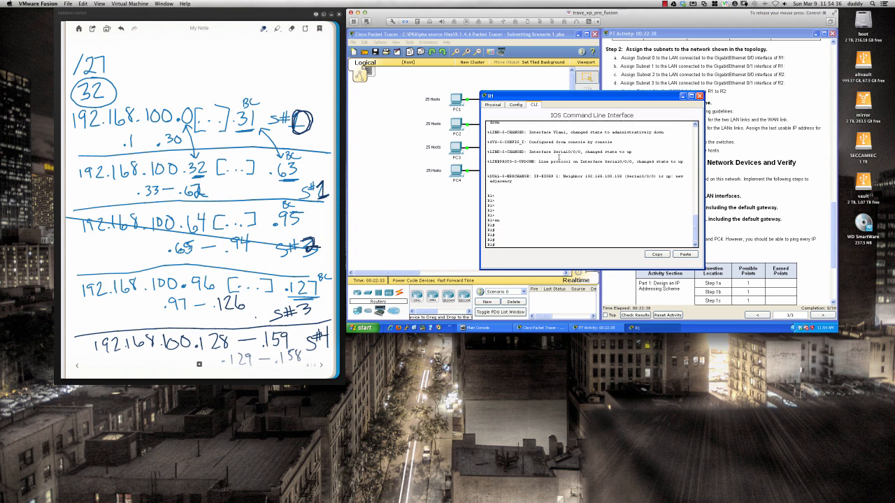
Step: Page through R1's running configuration to the interface settings and move the R1 window clear of the activity instructions
{"action": "key", "text": "Return"}
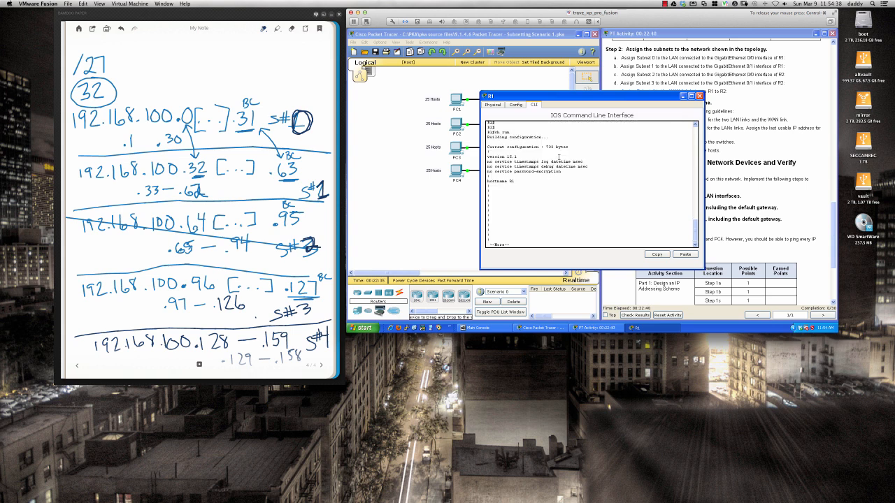
{"action": "key", "text": "Return"}
{"action": "key", "text": "Return"}
{"action": "key", "text": "Return"}
{"action": "key", "text": "Return"}
{"action": "key", "text": "Return"}
{"action": "key", "text": "Return"}
{"action": "key", "text": "Return"}
{"action": "key", "text": "Return"}
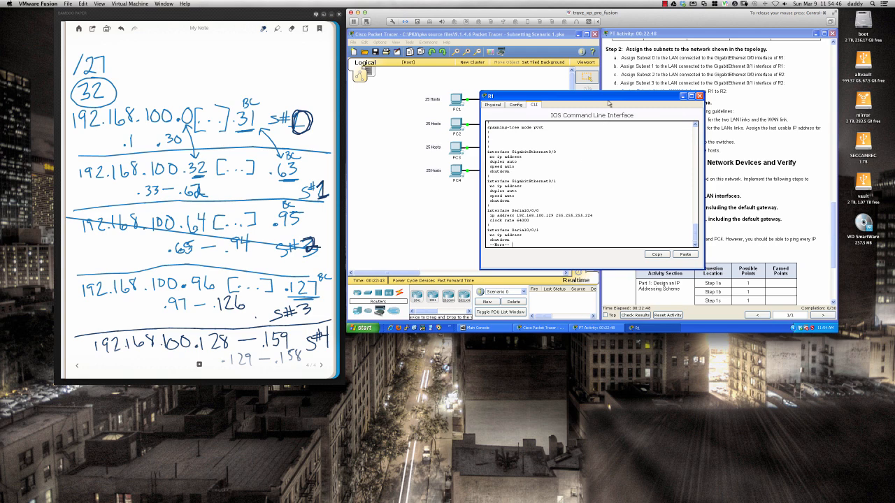
{"action": "left_click_drag", "start_coordinate": [609, 96], "coordinate": [512, 133]}
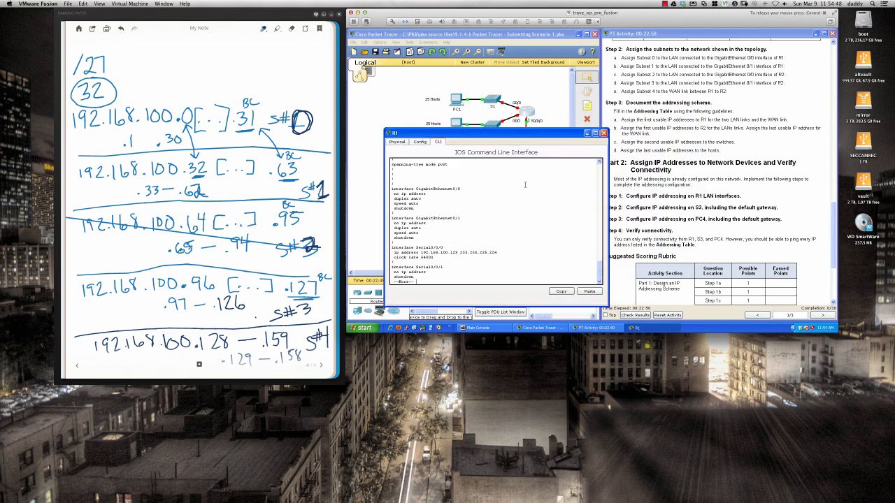
Step: Leave the configuration listing and show R1's interface summary with sh ip interface brief
{"action": "key", "text": "Return"}
{"action": "type", "text": "sh ip interf"}
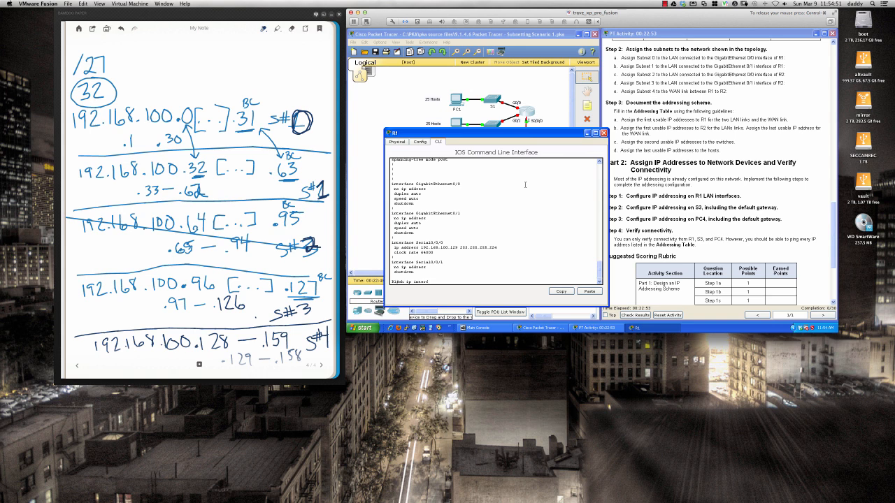
{"action": "key", "text": "Tab"}
{"action": "type", "text": "bri"}
{"action": "key", "text": "Tab"}
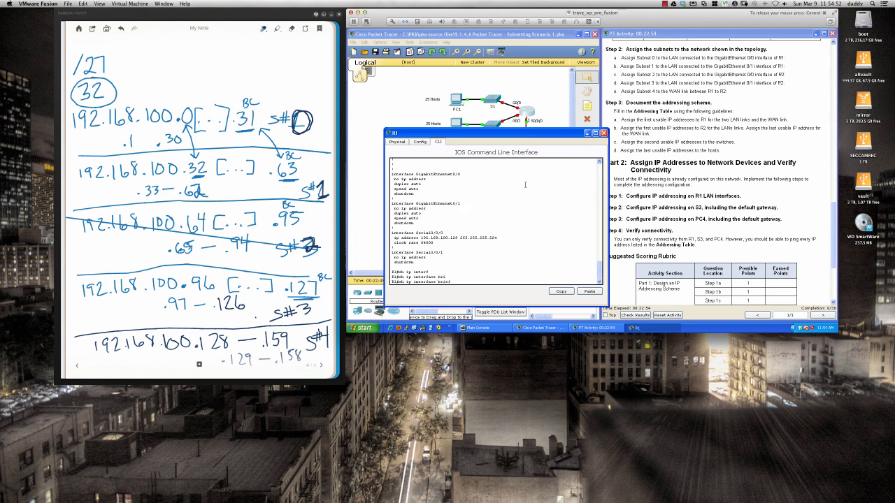
{"action": "key", "text": "Return"}
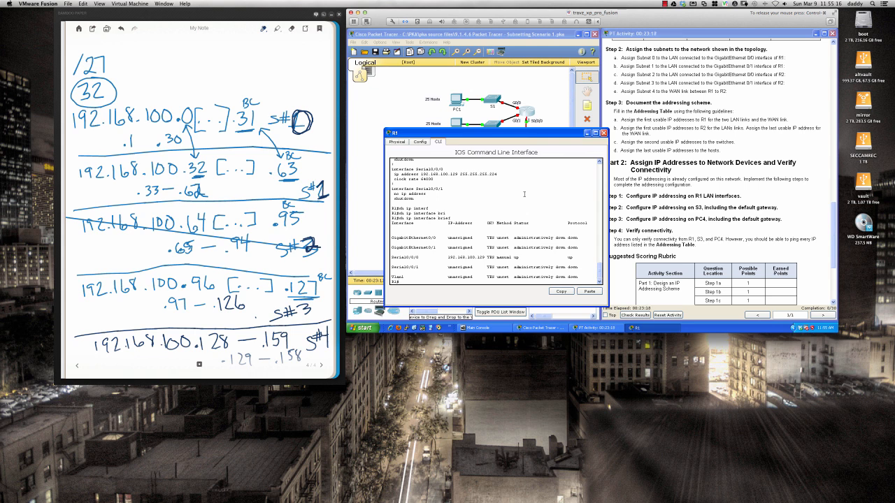
Step: Enter global configuration mode on R1 and open interface GigabitEthernet 0/0 for configuration
{"action": "type", "text": "conf t"}
{"action": "key", "text": "Return"}
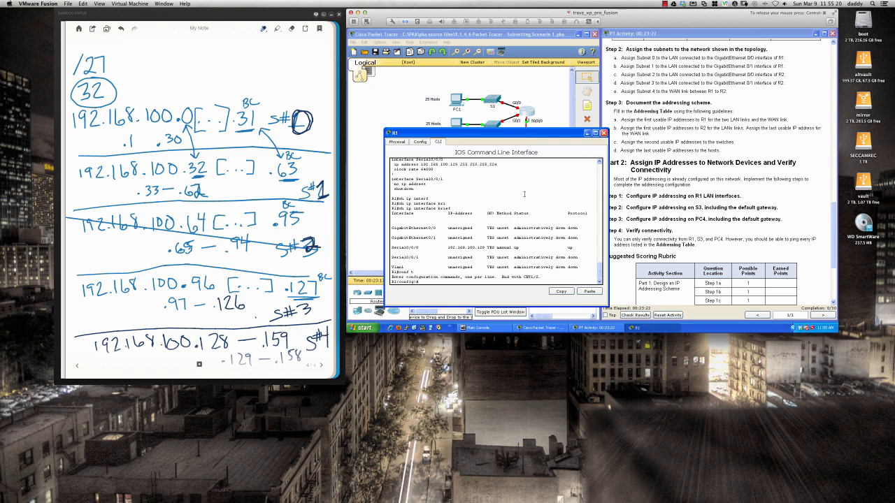
{"action": "type", "text": "int gi"}
{"action": "key", "text": "Tab"}
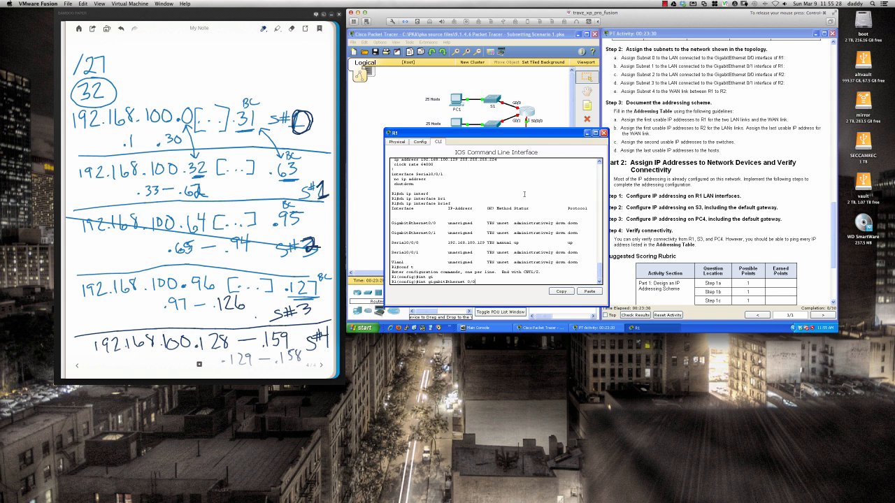
{"action": "key", "text": "Return"}
{"action": "key", "text": "Return"}
{"action": "key", "text": "Return"}
{"action": "key", "text": "Return"}
{"action": "key", "text": "Return"}
{"action": "key", "text": "Return"}
{"action": "key", "text": "Return"}
{"action": "key", "text": "Return"}
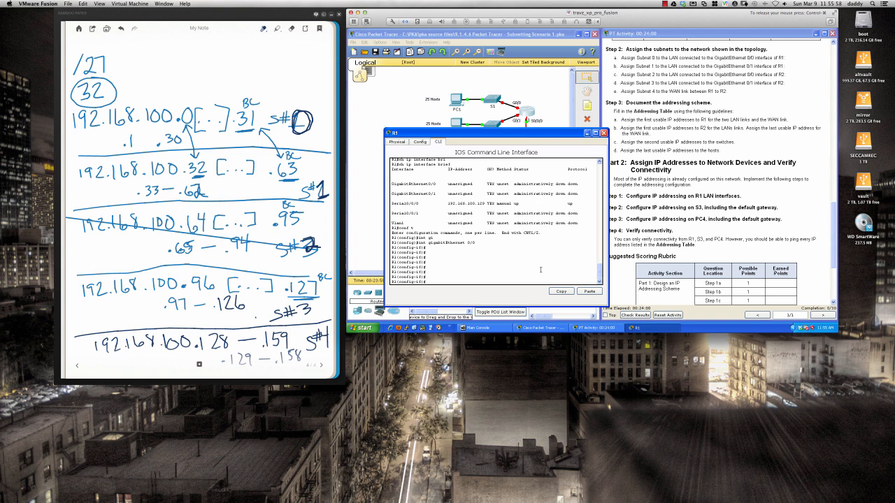
Step: Enable the GigabitEthernet 0/0 interface with no shut
{"action": "type", "text": "hut"}
{"action": "key", "text": "Return"}
{"action": "key", "text": "Return"}
{"action": "key", "text": "Return"}
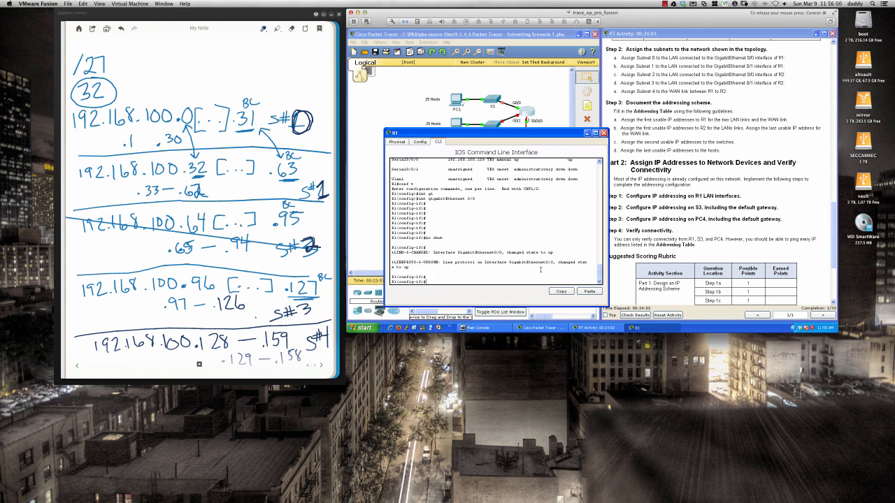
Step: Begin the ip address command for GigabitEthernet 0/0 with 192.168.100.1 and the first three mask octets, 255.255.255
{"action": "type", "text": "ip addre"}
{"action": "key", "text": "Tab"}
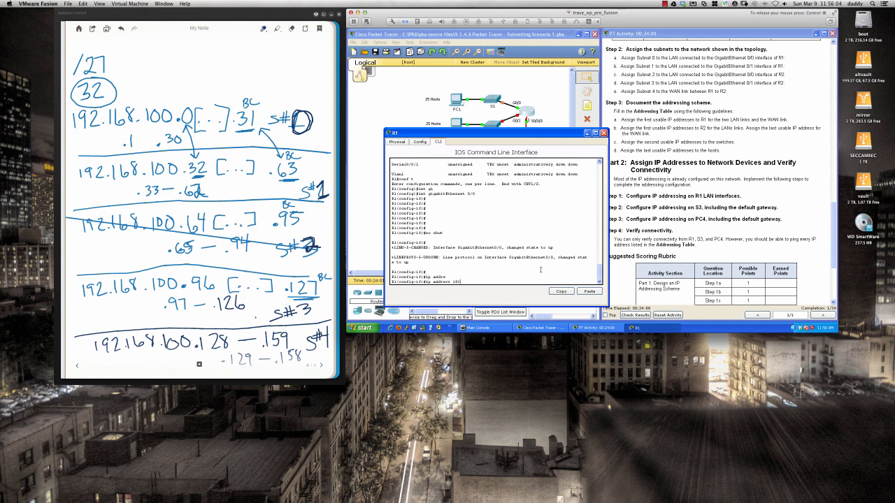
{"action": "type", "text": "192.168.100.1 255.255.255"}
{"action": "key", "text": "BackSpace"}
Step: In the notes, draw an arrow from /27 to a boxed 128/64/32 and write / 224 after it
{"action": "left_click", "coordinate": [114, 64]}
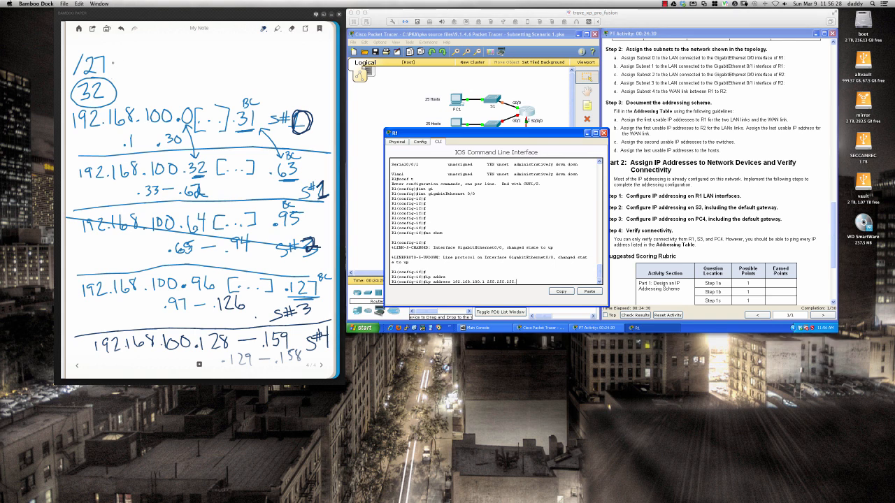
{"action": "left_click_drag", "start_coordinate": [110, 63], "coordinate": [122, 68]}
{"action": "left_click_drag", "start_coordinate": [139, 59], "coordinate": [148, 67]}
{"action": "mouse_move", "coordinate": [162, 58]}
{"action": "left_mouse_down"}
{"action": "mouse_move", "coordinate": [157, 71]}
{"action": "mouse_move", "coordinate": [192, 78]}
{"action": "mouse_move", "coordinate": [180, 80]}
{"action": "mouse_move", "coordinate": [203, 71]}
{"action": "mouse_move", "coordinate": [204, 82]}
{"action": "left_mouse_up"}
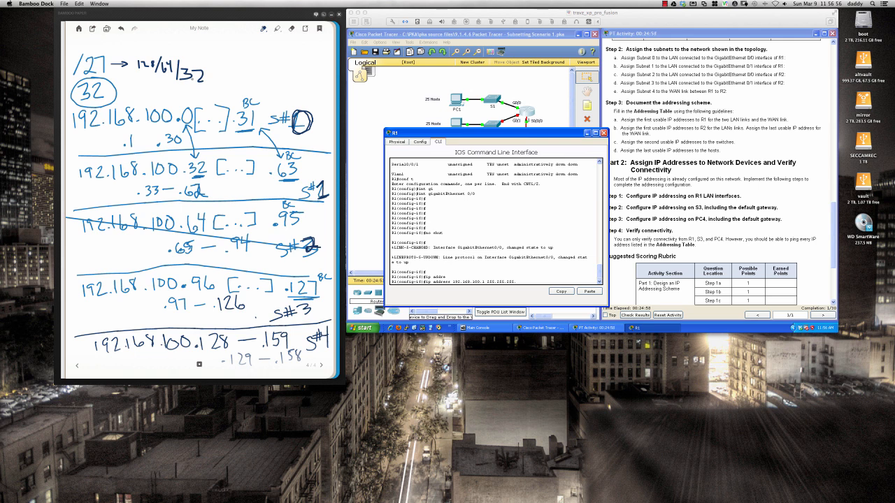
{"action": "mouse_move", "coordinate": [215, 61]}
{"action": "left_mouse_down"}
{"action": "mouse_move", "coordinate": [212, 81]}
{"action": "mouse_move", "coordinate": [250, 81]}
{"action": "mouse_move", "coordinate": [261, 69]}
{"action": "mouse_move", "coordinate": [260, 78]}
{"action": "left_mouse_up"}
{"action": "mouse_move", "coordinate": [134, 50]}
{"action": "left_mouse_down"}
{"action": "mouse_move", "coordinate": [134, 65]}
{"action": "mouse_move", "coordinate": [172, 88]}
{"action": "mouse_move", "coordinate": [204, 87]}
{"action": "mouse_move", "coordinate": [204, 50]}
{"action": "mouse_move", "coordinate": [134, 47]}
{"action": "left_mouse_up"}
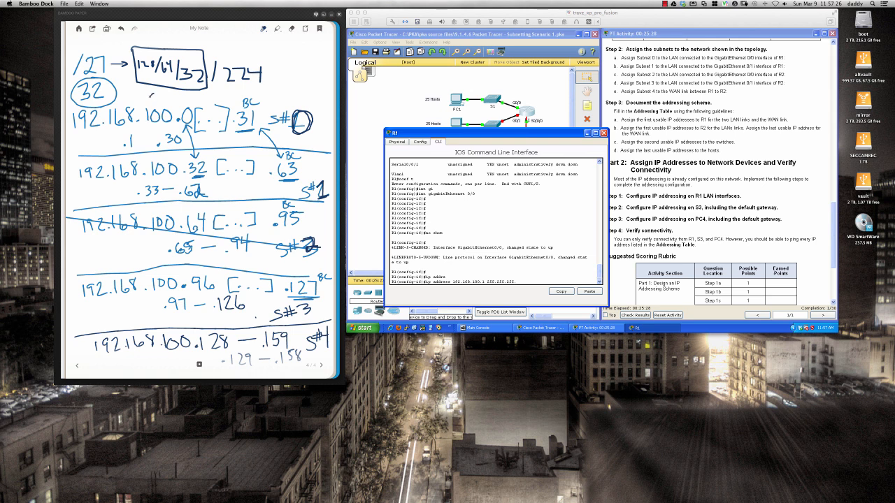
Step: Write eight boxed zeros below 128/64/32 for the last octet's bits and strike a 1 through the first three
{"action": "left_click_drag", "start_coordinate": [153, 93], "coordinate": [192, 95]}
{"action": "left_click_drag", "start_coordinate": [207, 95], "coordinate": [207, 100]}
{"action": "left_click_drag", "start_coordinate": [222, 92], "coordinate": [224, 95]}
{"action": "left_click_drag", "start_coordinate": [235, 91], "coordinate": [235, 93]}
{"action": "mouse_move", "coordinate": [249, 90]}
{"action": "left_mouse_down"}
{"action": "mouse_move", "coordinate": [258, 82]}
{"action": "mouse_move", "coordinate": [254, 102]}
{"action": "left_mouse_up"}
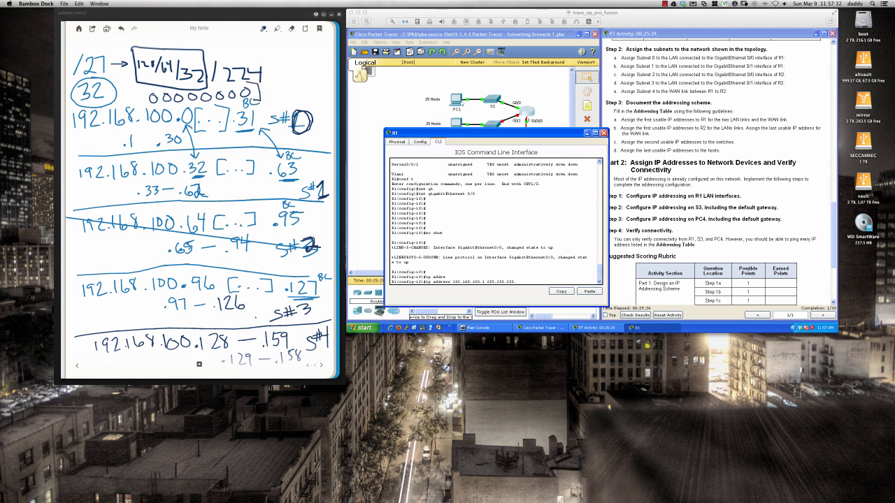
{"action": "mouse_move", "coordinate": [151, 85]}
{"action": "left_mouse_down"}
{"action": "mouse_move", "coordinate": [137, 86]}
{"action": "mouse_move", "coordinate": [138, 104]}
{"action": "mouse_move", "coordinate": [154, 105]}
{"action": "left_mouse_up"}
{"action": "mouse_move", "coordinate": [153, 91]}
{"action": "left_mouse_down"}
{"action": "mouse_move", "coordinate": [155, 106]}
{"action": "mouse_move", "coordinate": [179, 106]}
{"action": "left_mouse_up"}
Step: In the notes, add 128, 64 and 32 in a column and write the sum 224 beneath the line
{"action": "mouse_move", "coordinate": [282, 51]}
{"action": "left_mouse_down"}
{"action": "mouse_move", "coordinate": [282, 64]}
{"action": "mouse_move", "coordinate": [303, 75]}
{"action": "mouse_move", "coordinate": [289, 80]}
{"action": "mouse_move", "coordinate": [297, 95]}
{"action": "mouse_move", "coordinate": [314, 87]}
{"action": "mouse_move", "coordinate": [322, 98]}
{"action": "mouse_move", "coordinate": [315, 107]}
{"action": "left_mouse_up"}
{"action": "left_click_drag", "start_coordinate": [315, 100], "coordinate": [314, 114]}
{"action": "left_click_drag", "start_coordinate": [290, 42], "coordinate": [291, 53]}
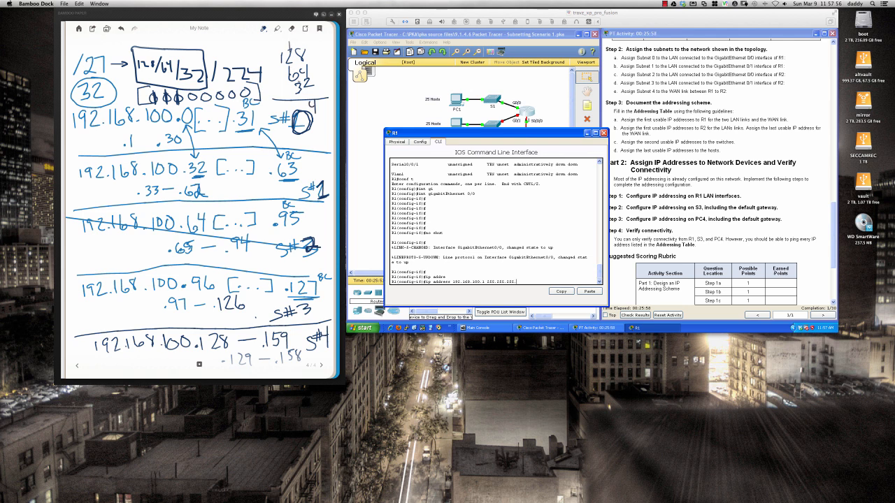
{"action": "left_click_drag", "start_coordinate": [297, 102], "coordinate": [303, 110]}
{"action": "left_click_drag", "start_coordinate": [276, 51], "coordinate": [281, 60]}
{"action": "left_click_drag", "start_coordinate": [288, 102], "coordinate": [296, 110]}
Step: Complete R1's GigabitEthernet 0/0 address command with 224 as the last mask octet and apply it
{"action": "left_click", "coordinate": [542, 269]}
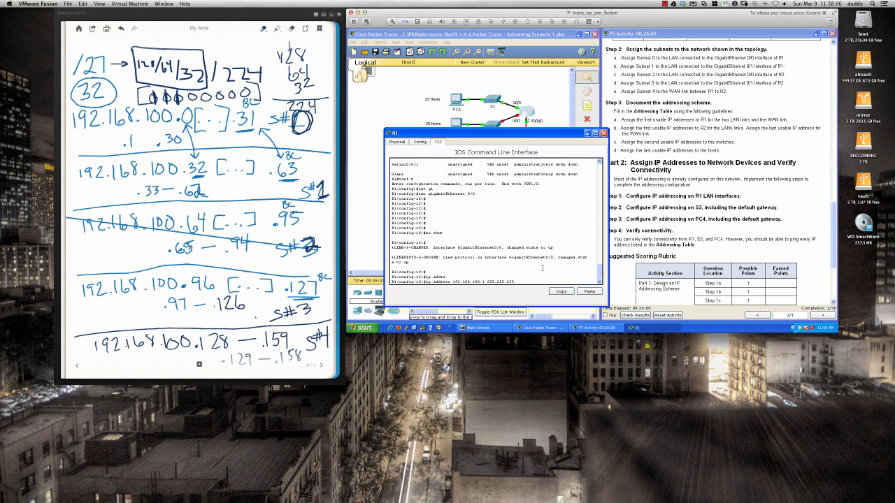
{"action": "type", "text": "224"}
{"action": "key", "text": "Return"}
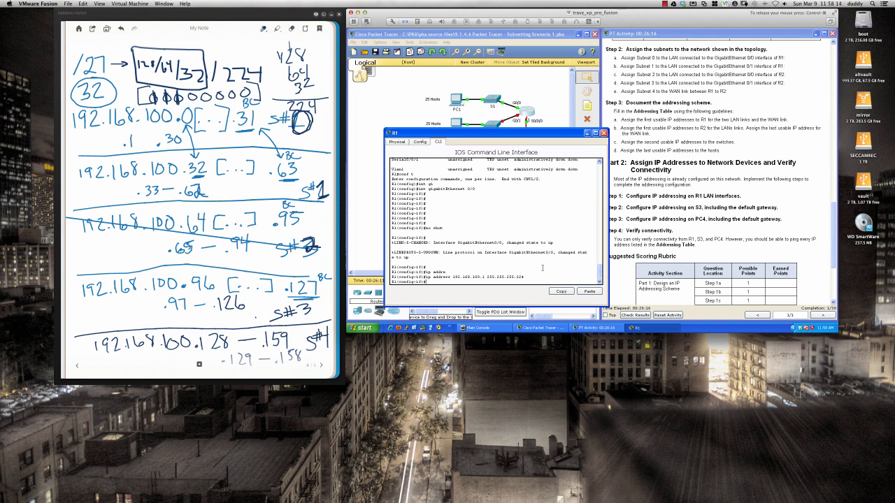
Step: Give the GigabitEthernet 0/0 interface the description "Router 1 Gi0/0 Interface"
{"action": "type", "text": "desc"}
{"action": "key", "text": "Tab"}
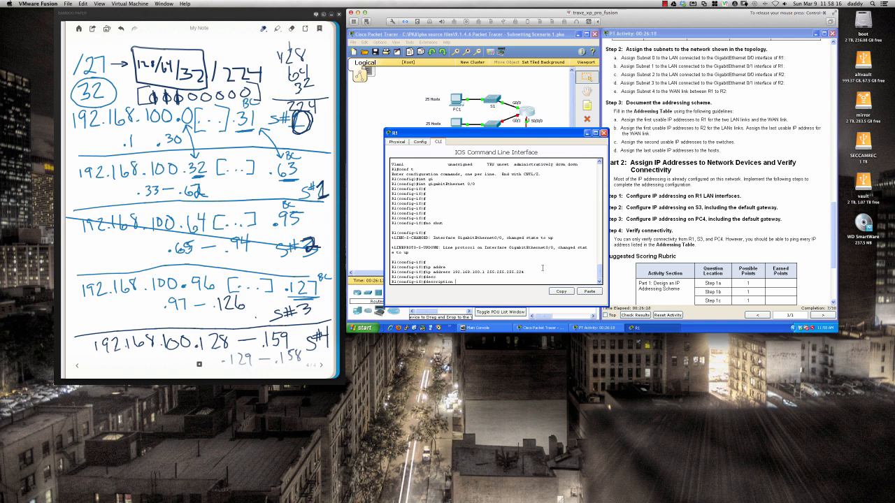
{"action": "type", "text": "Router 1"}
{"action": "key", "text": "BackSpace"}
{"action": "key", "text": "BackSpace"}
{"action": "key", "text": "BackSpace"}
{"action": "type", "text": "0/0 Interface"}
{"action": "key", "text": "Return"}
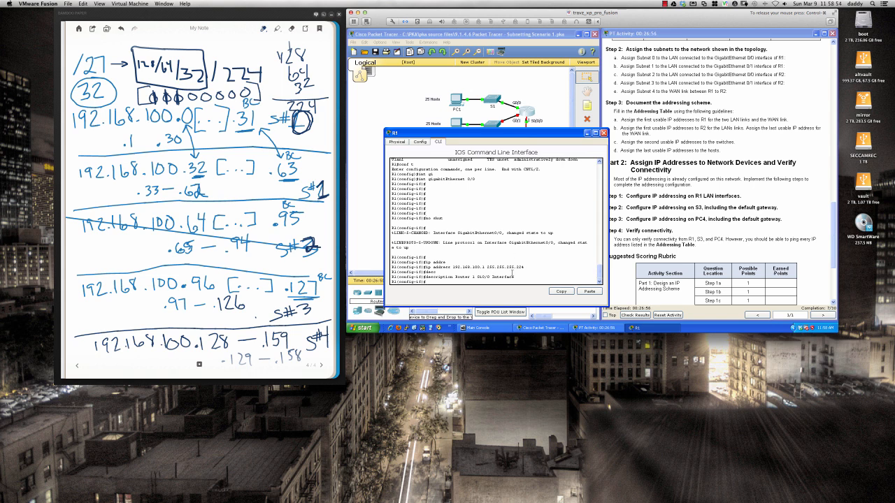
{"action": "key", "text": "Return"}
{"action": "key", "text": "Return"}
{"action": "key", "text": "Return"}
Step: Enter configuration of R1's gi0/1 interface and enable it with no shut
{"action": "type", "text": "ex"}
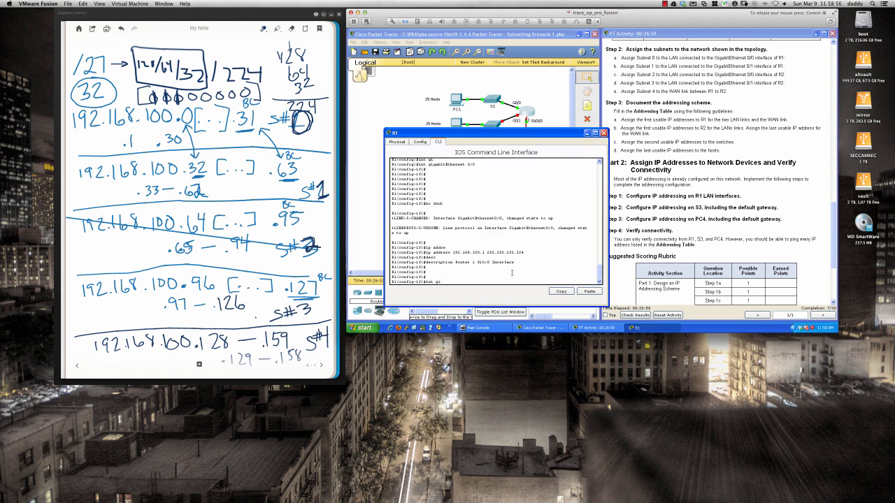
{"action": "key", "text": "Tab"}
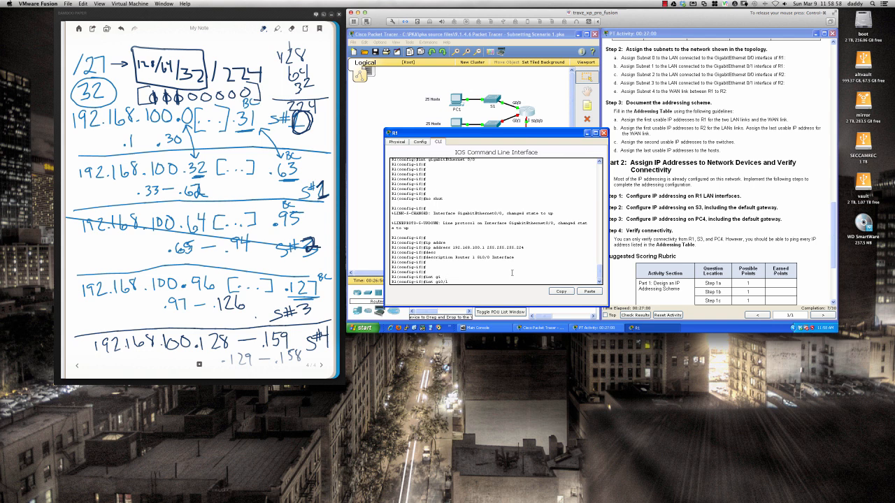
{"action": "type", "text": "0/1"}
{"action": "key", "text": "Return"}
{"action": "key", "text": "Return"}
{"action": "key", "text": "Return"}
{"action": "key", "text": "Return"}
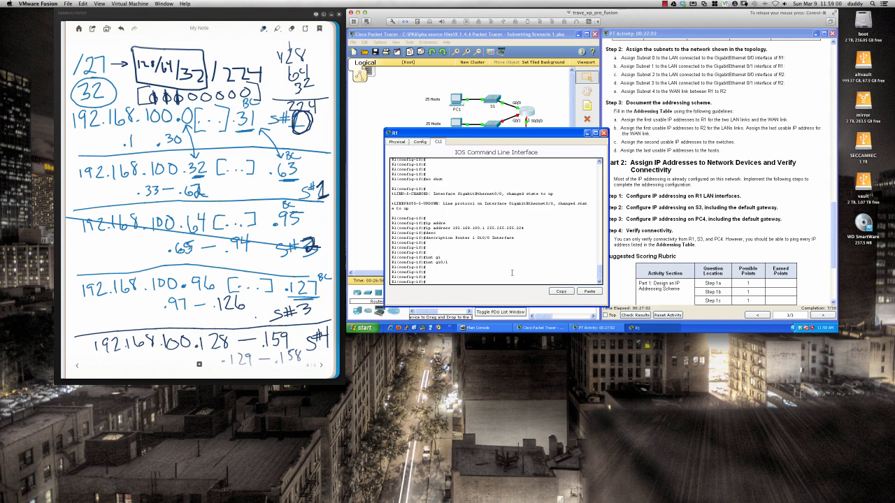
{"action": "type", "text": "no shut"}
{"action": "key", "text": "Return"}
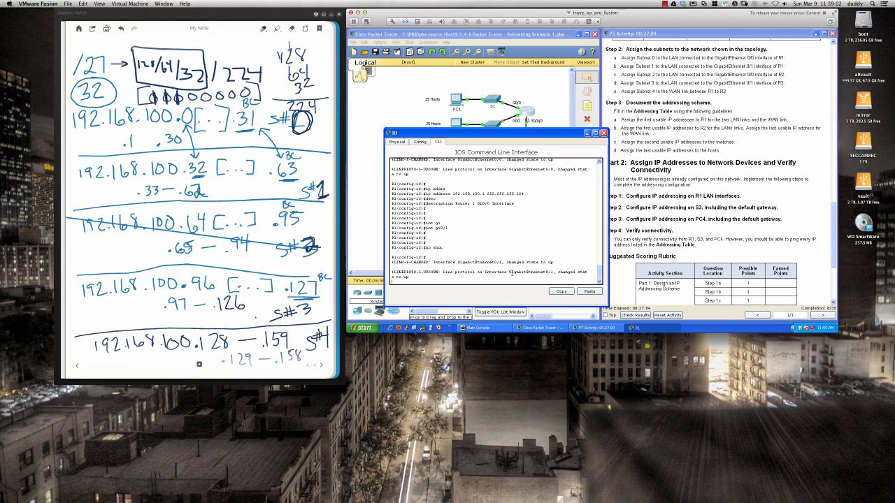
{"action": "left_click_drag", "start_coordinate": [510, 272], "coordinate": [555, 273]}
{"action": "key", "text": "Return"}
{"action": "key", "text": "Return"}
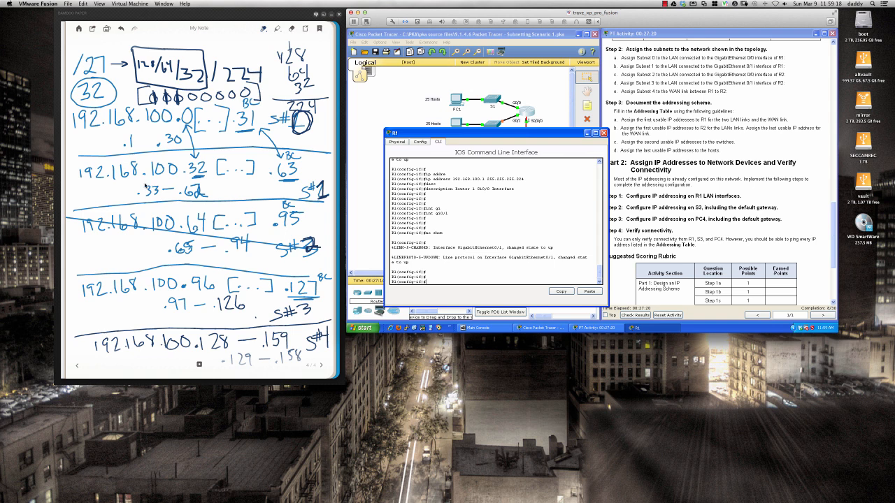
Step: In the notes, circle .33 in subnet 1 and .1 in subnet 0 as the first usable addresses
{"action": "left_click", "coordinate": [145, 186]}
{"action": "mouse_move", "coordinate": [151, 181]}
{"action": "left_mouse_down"}
{"action": "mouse_move", "coordinate": [132, 184]}
{"action": "mouse_move", "coordinate": [134, 196]}
{"action": "mouse_move", "coordinate": [151, 200]}
{"action": "mouse_move", "coordinate": [161, 190]}
{"action": "mouse_move", "coordinate": [154, 182]}
{"action": "left_mouse_up"}
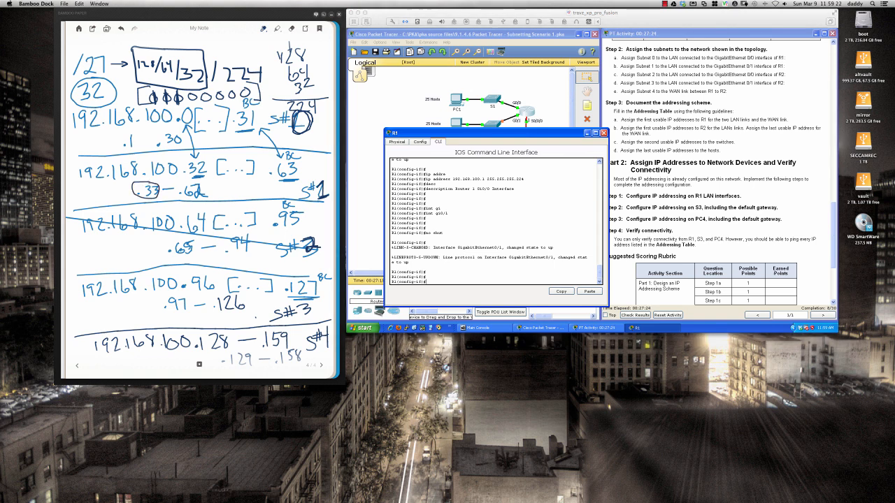
{"action": "mouse_move", "coordinate": [126, 129]}
{"action": "left_mouse_down"}
{"action": "mouse_move", "coordinate": [120, 148]}
{"action": "mouse_move", "coordinate": [139, 150]}
{"action": "mouse_move", "coordinate": [127, 130]}
{"action": "left_mouse_up"}
Step: Assign the GigabitEthernet 0/1 interface the address 192.168.100.33 with mask 255.255.255.224
{"action": "left_click", "coordinate": [496, 280]}
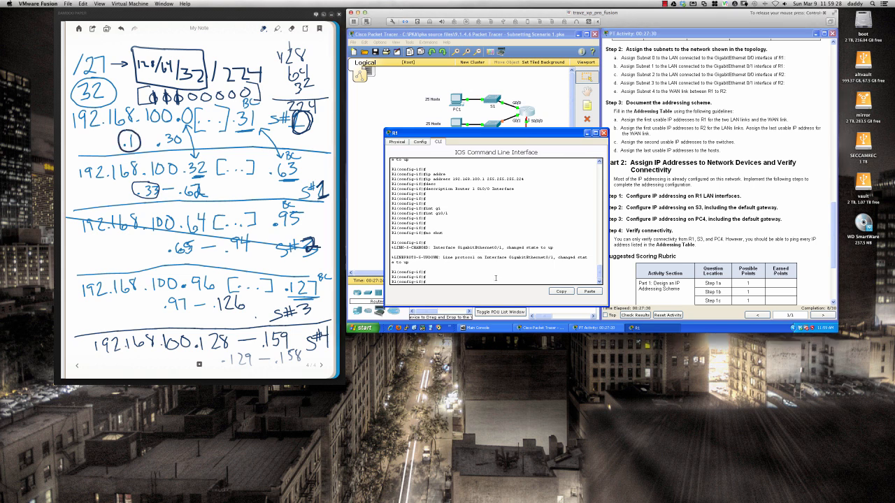
{"action": "type", "text": "add"}
{"action": "key", "text": "Tab"}
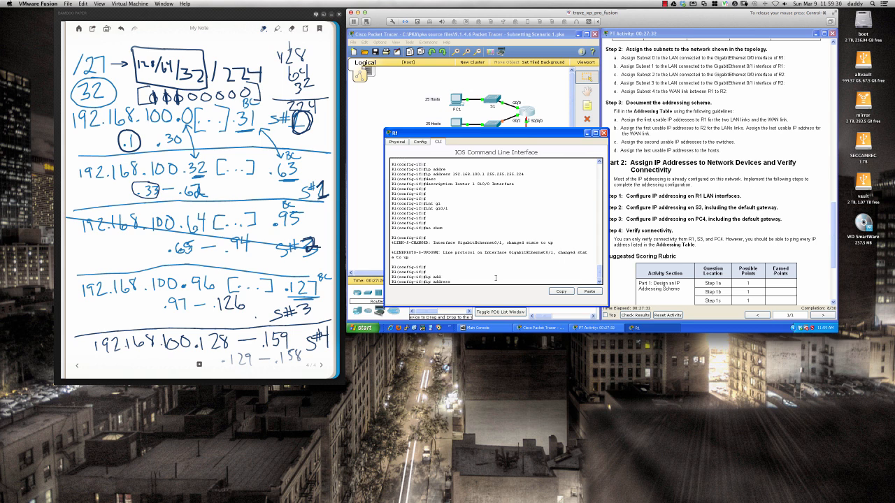
{"action": "type", "text": "192.168.100.33"}
{"action": "type", "text": "55.255.255.224"}
{"action": "key", "text": "BackSpace"}
{"action": "left_click", "coordinate": [664, 3]}
{"action": "left_click", "coordinate": [670, 12]}
{"action": "left_click_drag", "start_coordinate": [528, 281], "coordinate": [489, 282]}
{"action": "left_click", "coordinate": [555, 278]}
{"action": "key", "text": "Return"}
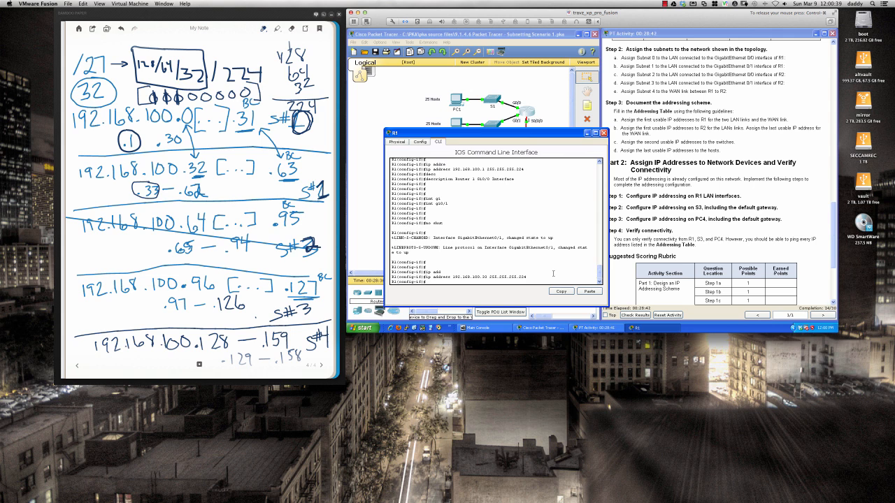
Step: Give the GigabitEthernet 0/1 interface the description "Router 1 Gi0/1 Interface"
{"action": "type", "text": "desc"}
{"action": "key", "text": "Tab"}
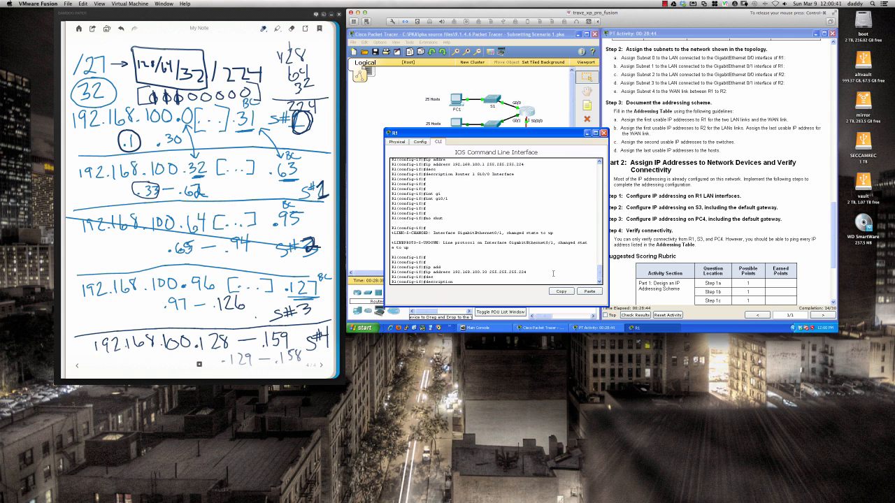
{"action": "type", "text": "Router 1 Gi0/1 Interface"}
{"action": "key", "text": "Return"}
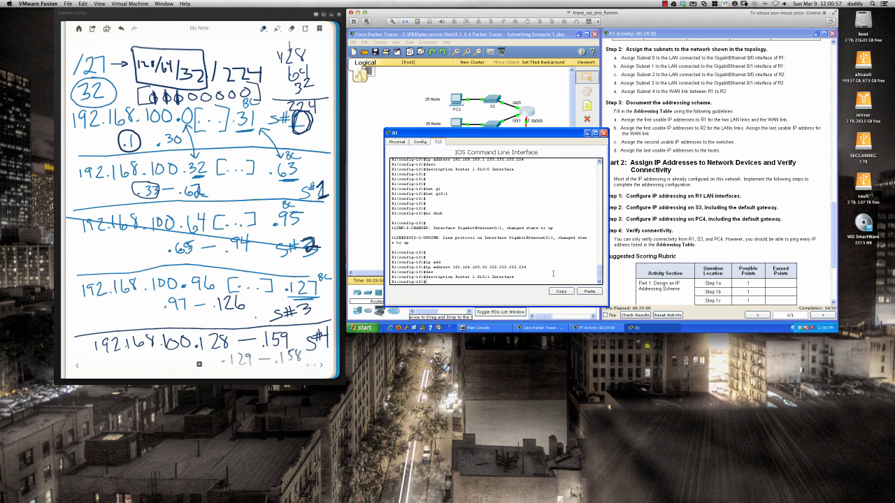
{"action": "key", "text": "Return"}
{"action": "key", "text": "Return"}
{"action": "key", "text": "Return"}
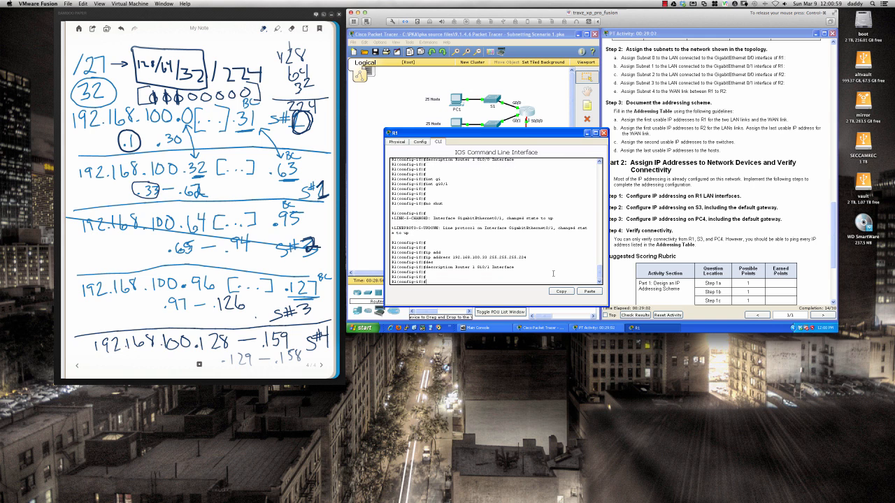
Step: Leave interface configuration with end and return to R1's privileged prompt
{"action": "type", "text": "end"}
{"action": "key", "text": "Return"}
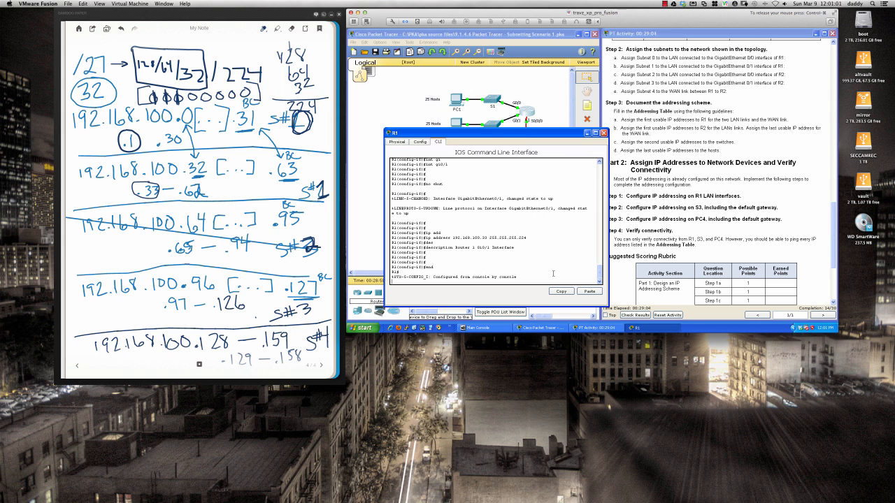
{"action": "key", "text": "Return"}
{"action": "key", "text": "Return"}
{"action": "key", "text": "Return"}
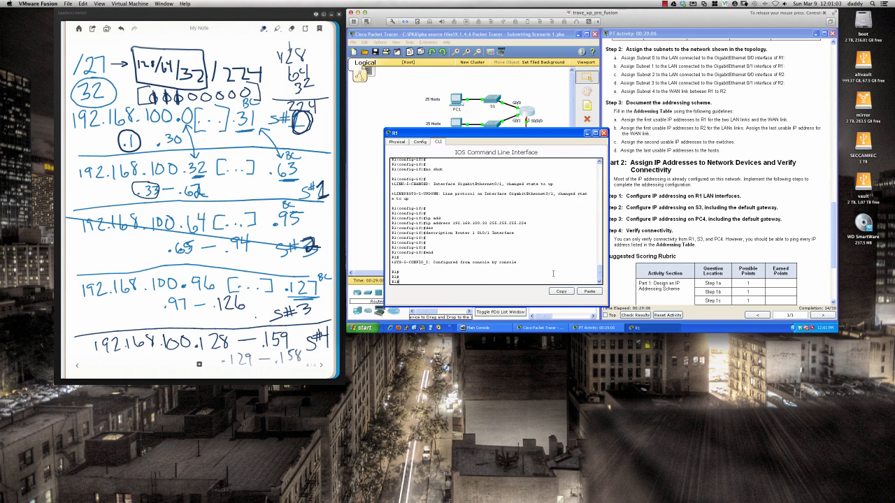
{"action": "key", "text": "Return"}
{"action": "key", "text": "Return"}
{"action": "key", "text": "Return"}
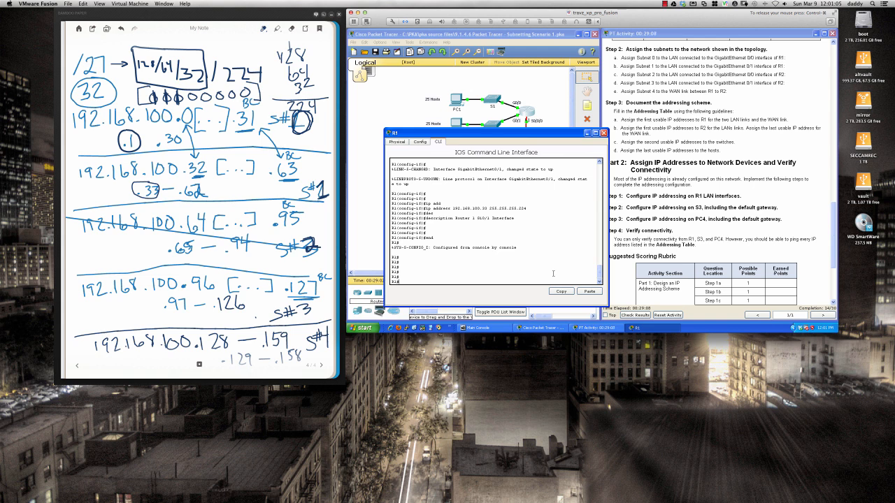
Step: Save R1's configuration with wri mem, again with the short form w m, and once more with wri mem
{"action": "type", "text": "wri mem"}
{"action": "key", "text": "Return"}
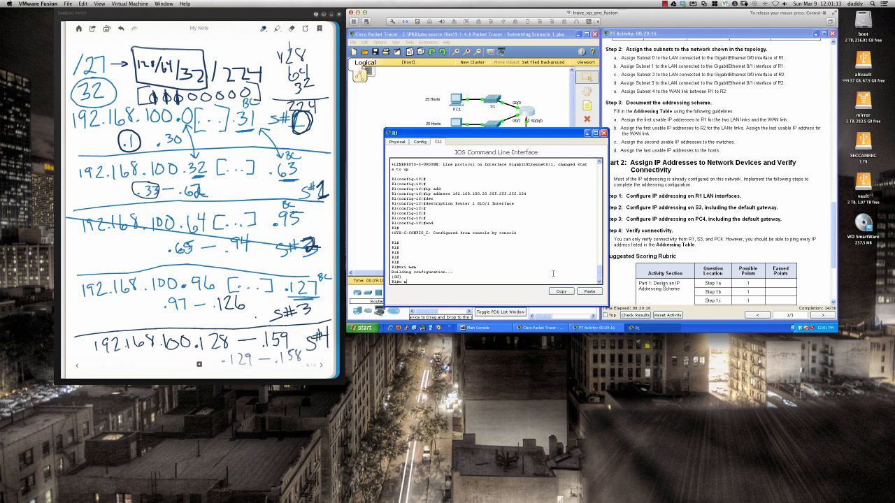
{"action": "key", "text": "Return"}
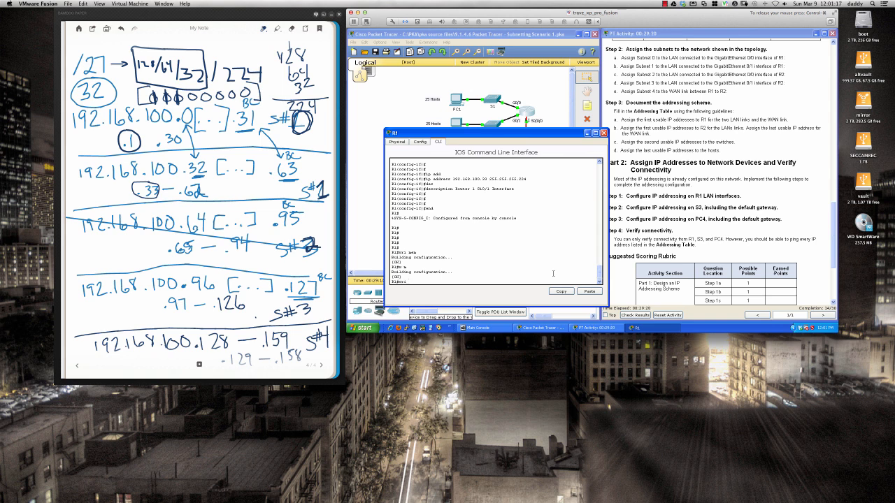
{"action": "key", "text": "Return"}
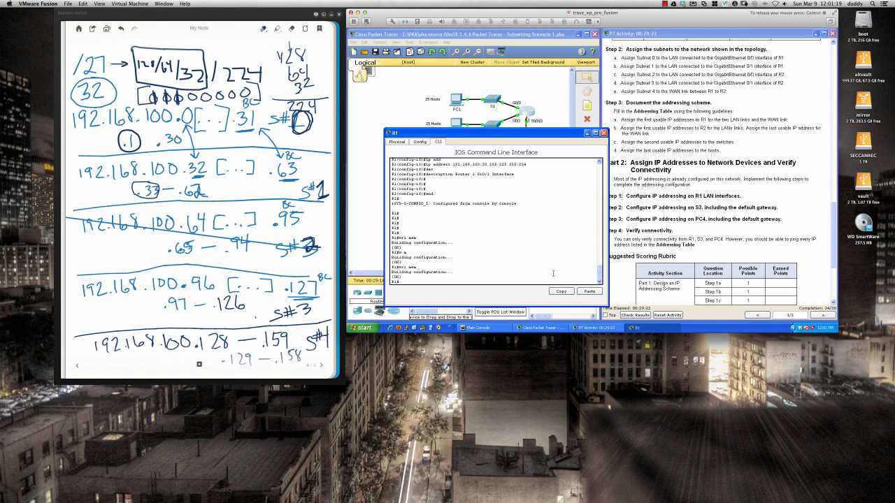
Step: Show R1's running configuration to check the interface descriptions and addresses, and quit the listing
{"action": "key", "text": "Return"}
{"action": "key", "text": "Return"}
{"action": "key", "text": "Return"}
{"action": "type", "text": "sh run"}
{"action": "key", "text": "Return"}
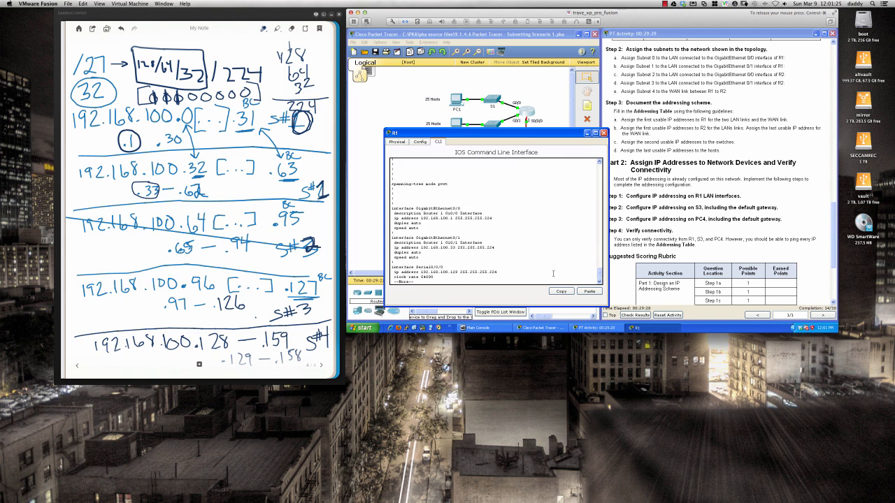
{"action": "type", "text": "q"}
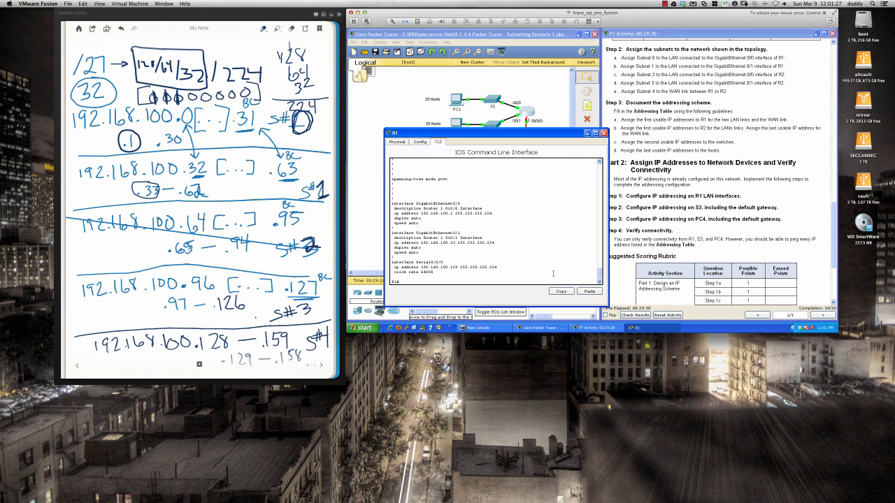
Step: Show the brief IP interface summary to check R1's interface addresses and status
{"action": "type", "text": "sh ip inter"}
{"action": "key", "text": "Tab"}
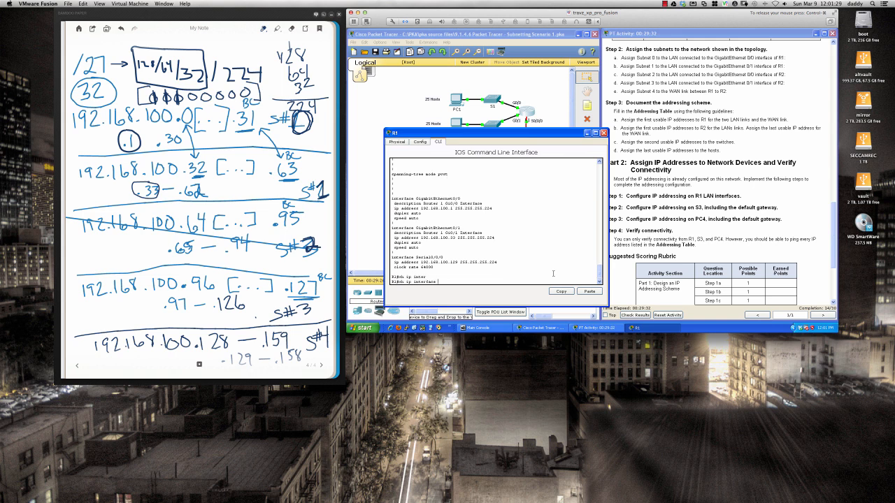
{"action": "type", "text": "bri"}
{"action": "key", "text": "Tab"}
{"action": "key", "text": "Return"}
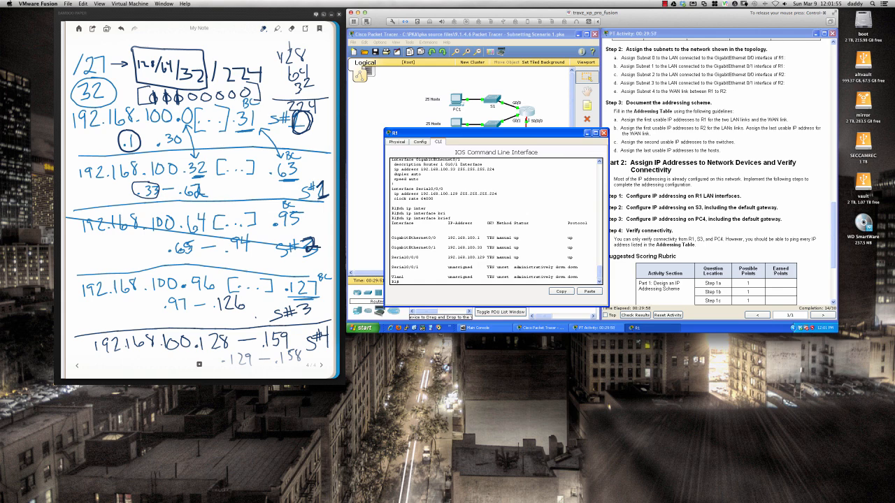
Step: Close R1's window and try to open router R2 in the topology
{"action": "left_click", "coordinate": [604, 133]}
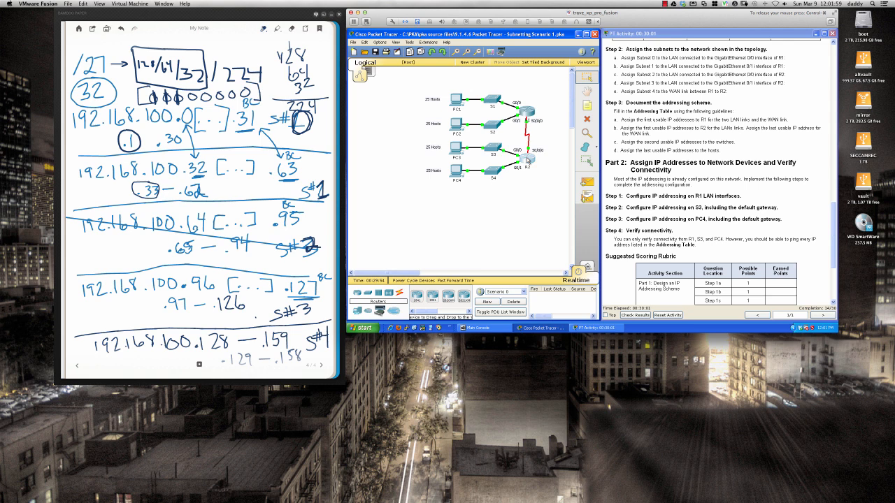
{"action": "left_click", "coordinate": [528, 160]}
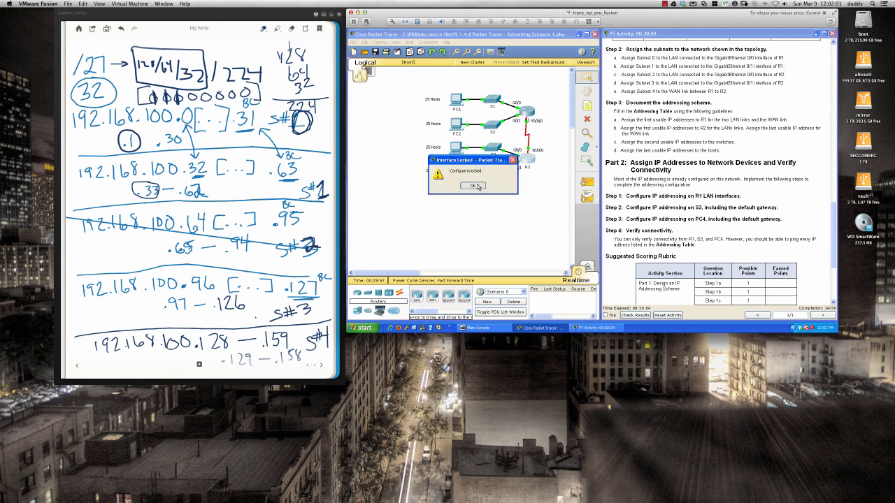
{"action": "left_click", "coordinate": [472, 186]}
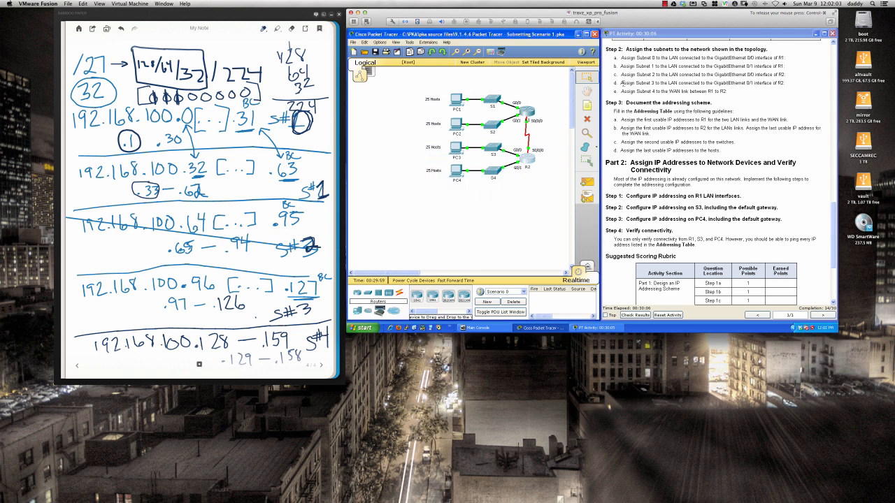
{"action": "left_click", "coordinate": [530, 160]}
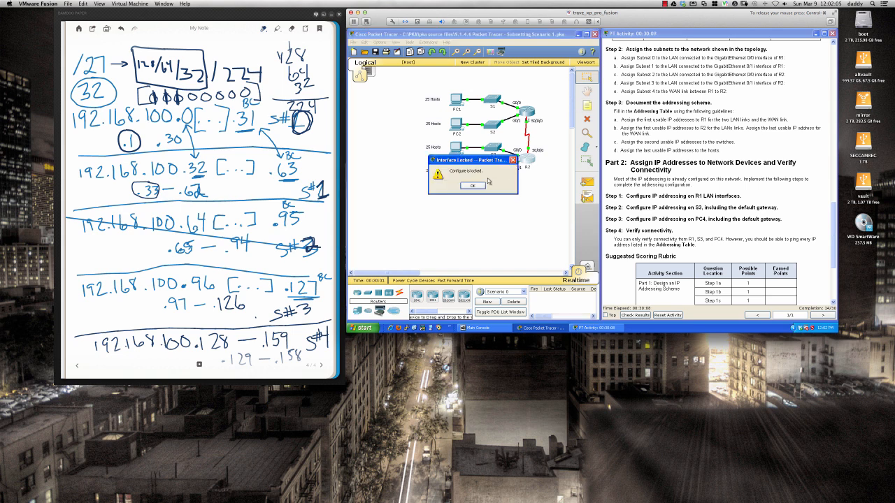
{"action": "left_click", "coordinate": [512, 160]}
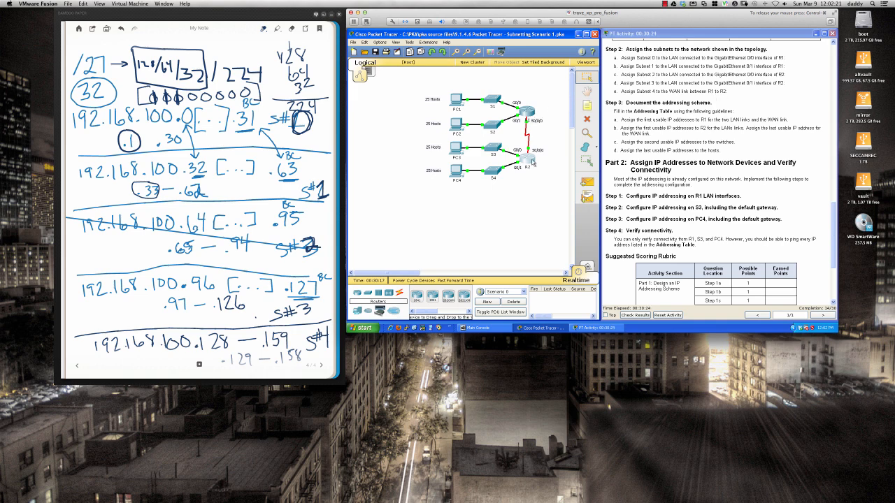
Step: Reopen R1's command line and highlight the Serial0/0/0 row in the interface summary, keeping the topology in view
{"action": "left_click", "coordinate": [529, 113]}
{"action": "left_click_drag", "start_coordinate": [570, 98], "coordinate": [484, 97]}
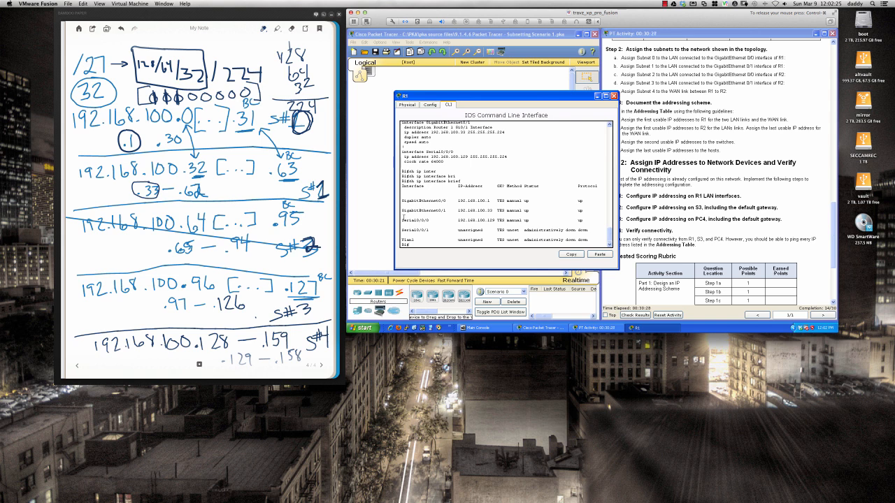
{"action": "left_click_drag", "start_coordinate": [402, 219], "coordinate": [586, 220]}
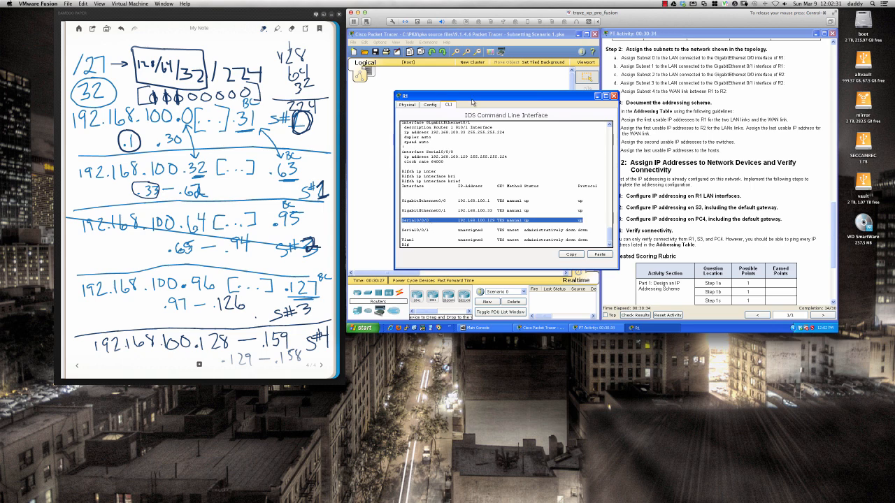
{"action": "left_click_drag", "start_coordinate": [475, 96], "coordinate": [456, 144]}
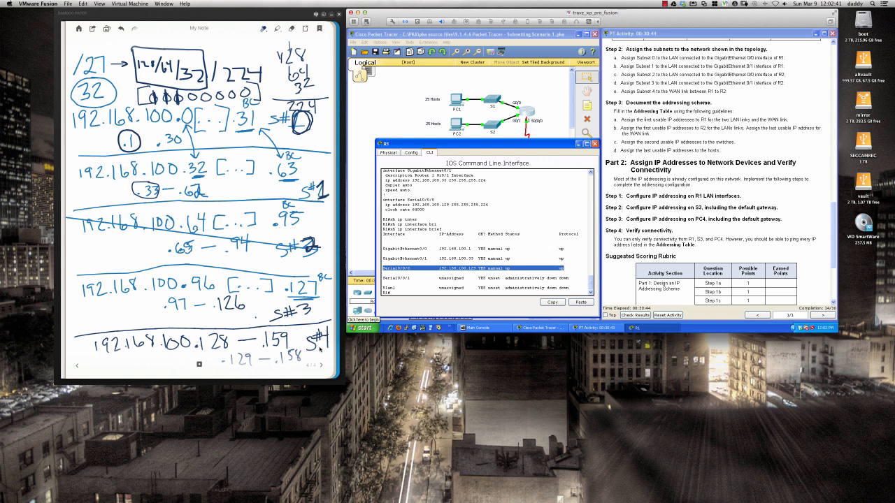
Step: Circle .129 in the subnet 4 host range in the handwritten notes
{"action": "left_click", "coordinate": [234, 353]}
{"action": "mouse_move", "coordinate": [243, 352]}
{"action": "left_mouse_down"}
{"action": "mouse_move", "coordinate": [215, 359]}
{"action": "mouse_move", "coordinate": [236, 371]}
{"action": "mouse_move", "coordinate": [257, 362]}
{"action": "mouse_move", "coordinate": [242, 351]}
{"action": "left_mouse_up"}
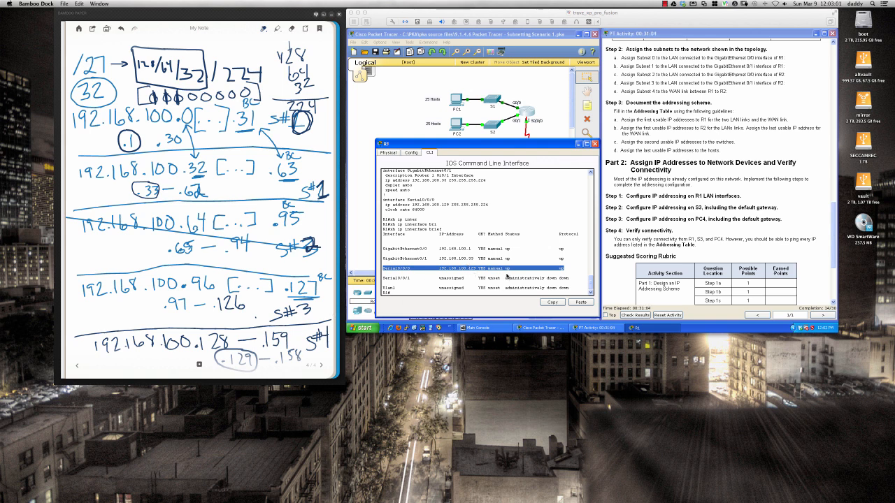
Step: Show R1's CDP neighbors to check which devices are directly connected
{"action": "left_click", "coordinate": [539, 207]}
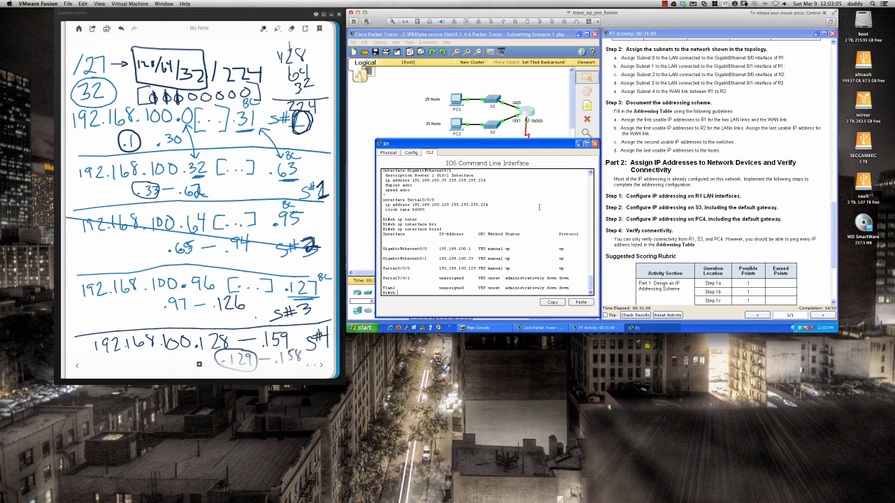
{"action": "type", "text": "sh cdp ne"}
{"action": "key", "text": "Tab"}
{"action": "key", "text": "Return"}
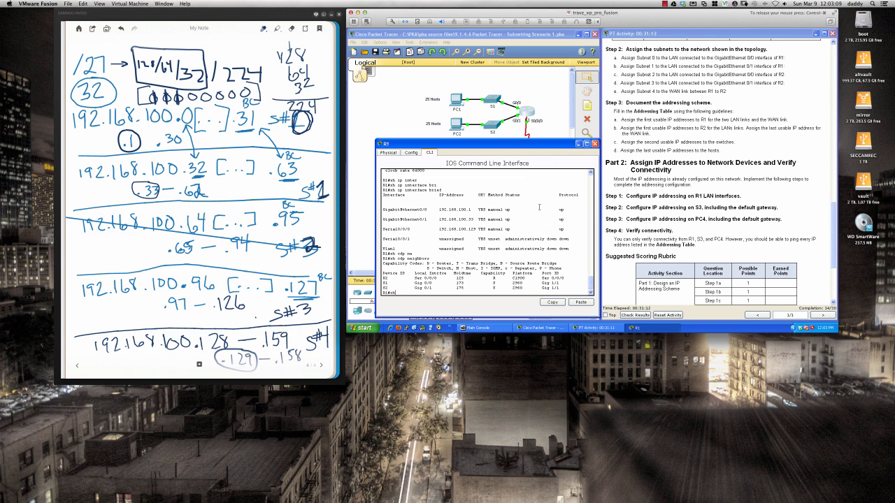
Step: Show R1's detailed CDP neighbor information and page through to the end to read the neighbors' IP addresses
{"action": "type", "text": "sh cdp ne"}
{"action": "key", "text": "Tab"}
{"action": "type", "text": "d"}
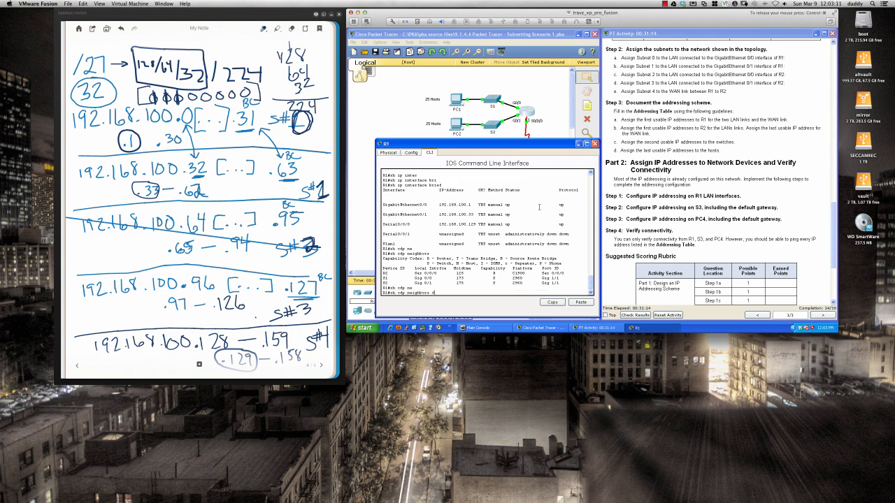
{"action": "type", "text": "etail"}
{"action": "key", "text": "Return"}
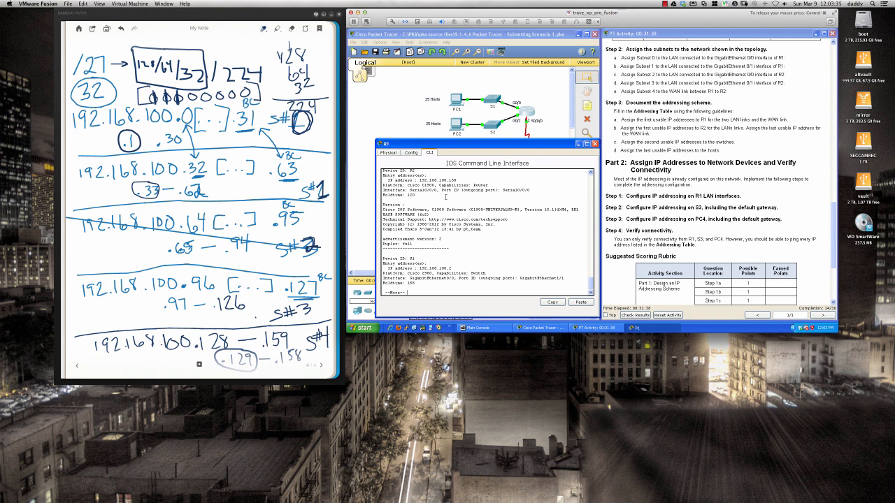
{"action": "key", "text": "Return"}
{"action": "key", "text": "Return"}
{"action": "key", "text": "Return"}
{"action": "key", "text": "Return"}
{"action": "key", "text": "Return"}
{"action": "key", "text": "Return"}
{"action": "key", "text": "Return"}
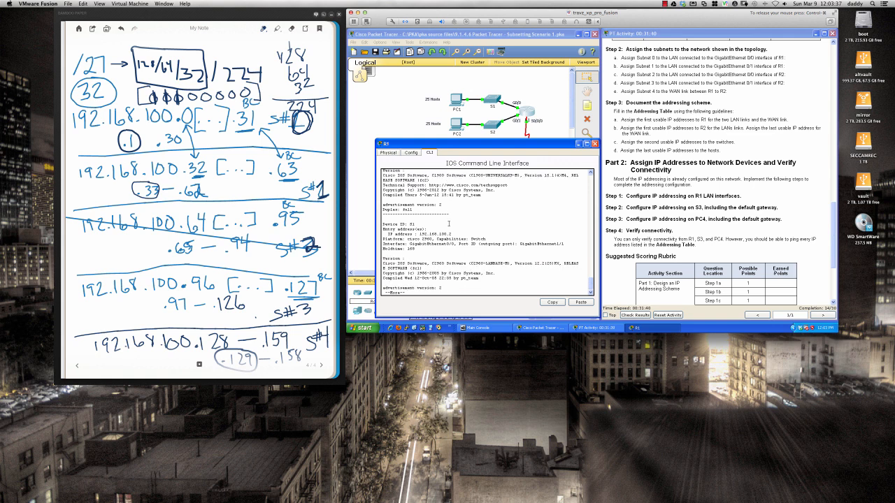
{"action": "key", "text": "Return"}
{"action": "key", "text": "Return"}
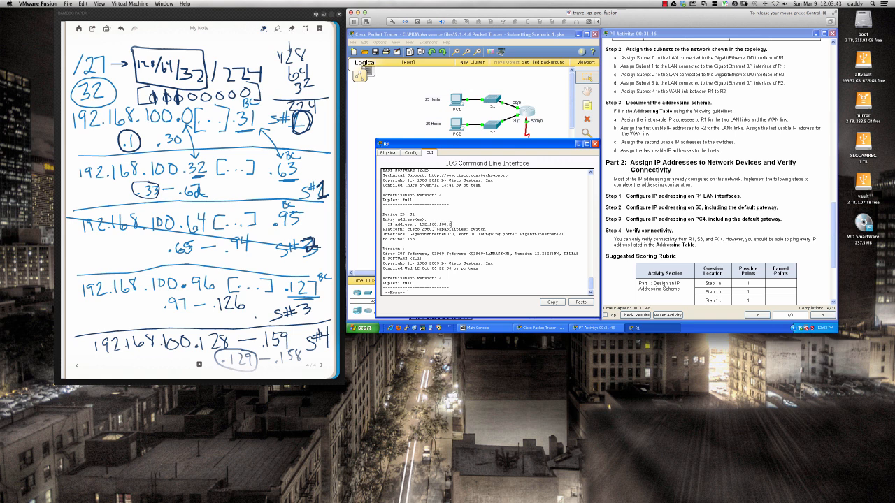
{"action": "key", "text": "Return"}
{"action": "key", "text": "Return"}
{"action": "key", "text": "Return"}
{"action": "key", "text": "Return"}
{"action": "key", "text": "Return"}
{"action": "key", "text": "Return"}
{"action": "key", "text": "Return"}
{"action": "key", "text": "Return"}
{"action": "key", "text": "Return"}
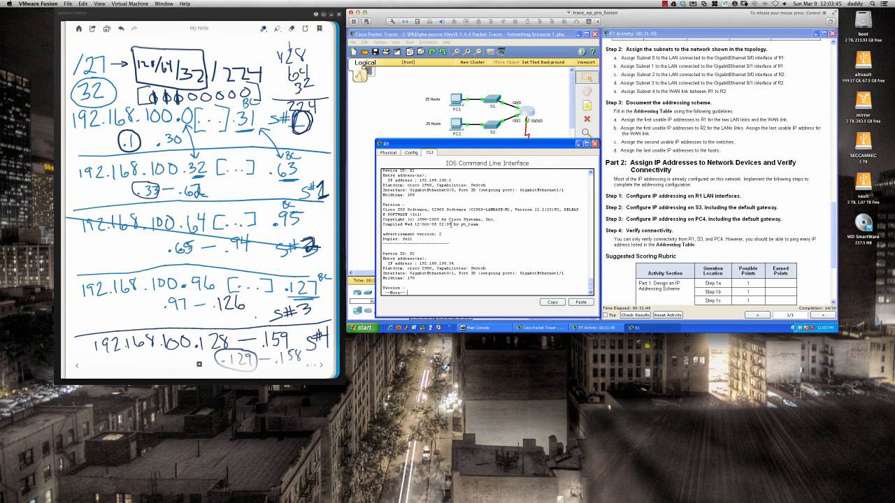
{"action": "key", "text": "Return"}
{"action": "key", "text": "Return"}
{"action": "key", "text": "Return"}
{"action": "key", "text": "Return"}
{"action": "key", "text": "Return"}
{"action": "key", "text": "Return"}
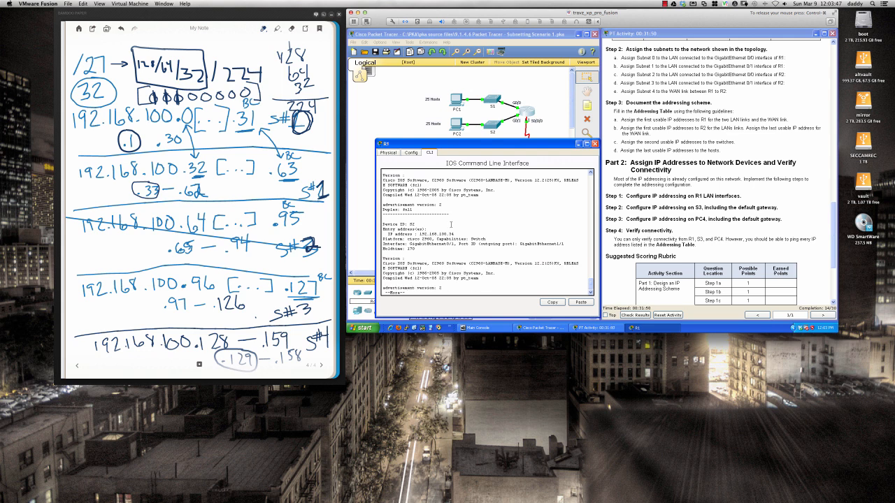
{"action": "key", "text": "Return"}
{"action": "key", "text": "Return"}
{"action": "key", "text": "Return"}
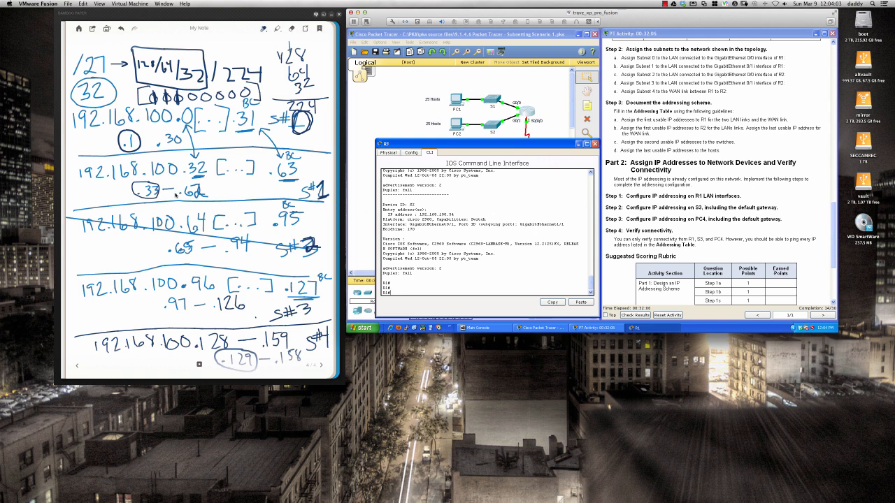
{"action": "key", "text": "Return"}
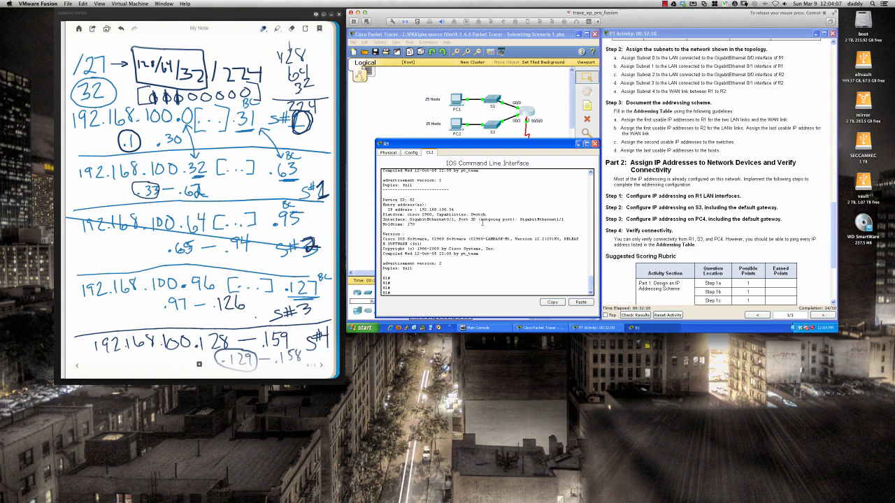
Step: Run the detailed CDP neighbor listing on R1 again and page through it until the prompt returns
{"action": "type", "text": "show cdp ne"}
{"action": "key", "text": "Tab"}
{"action": "type", "text": "det"}
{"action": "key", "text": "Tab"}
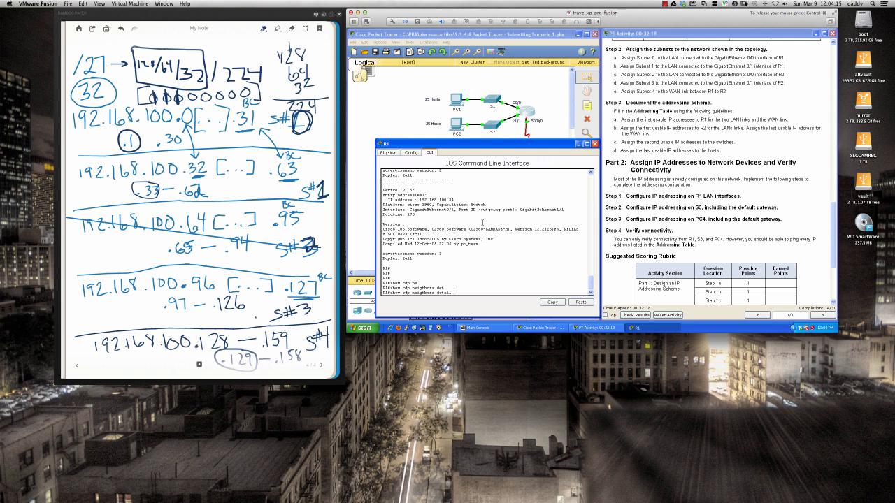
{"action": "key", "text": "Return"}
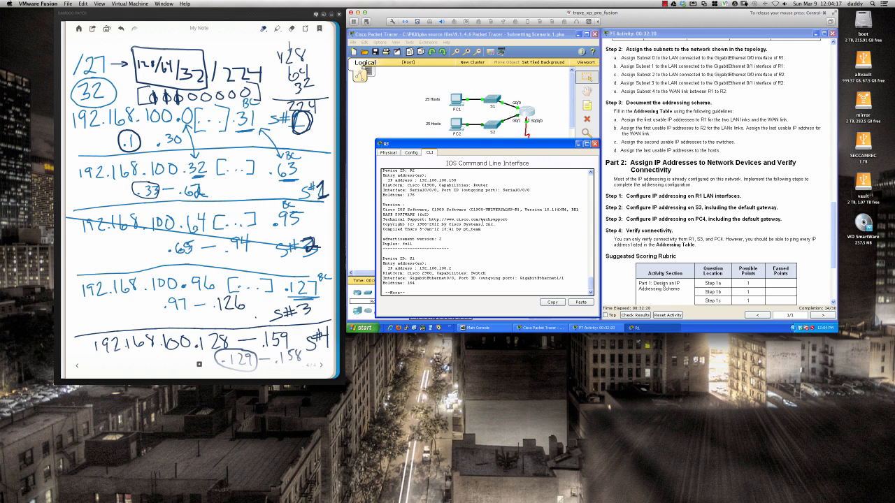
{"action": "key", "text": "space"}
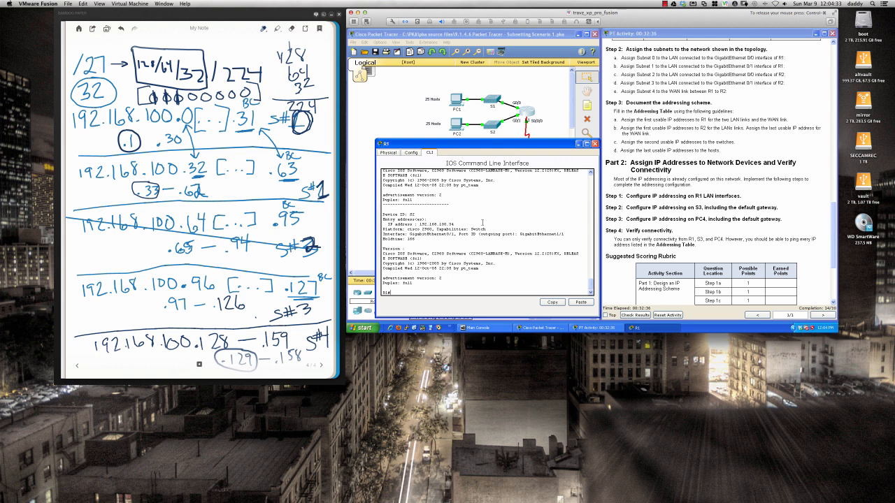
{"action": "key", "text": "Return"}
{"action": "key", "text": "Return"}
{"action": "key", "text": "Return"}
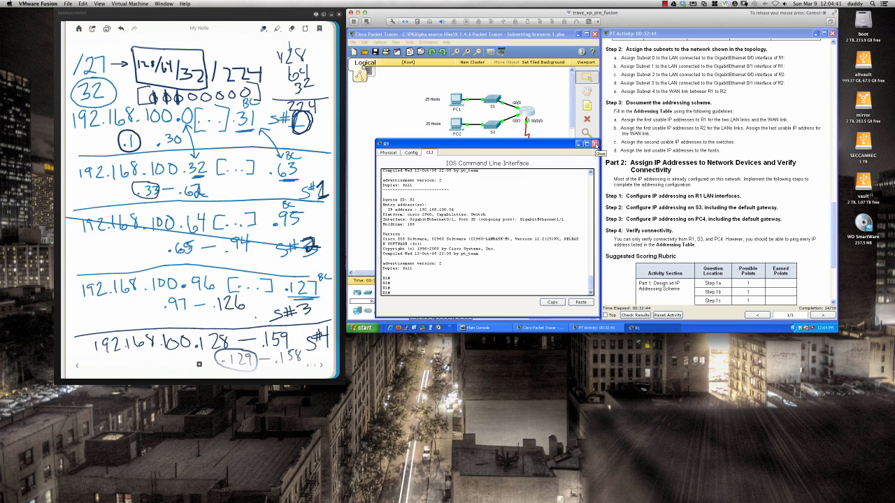
Step: Close R1's window and review the Part 2 configuration steps in the activity instructions
{"action": "left_click", "coordinate": [595, 145]}
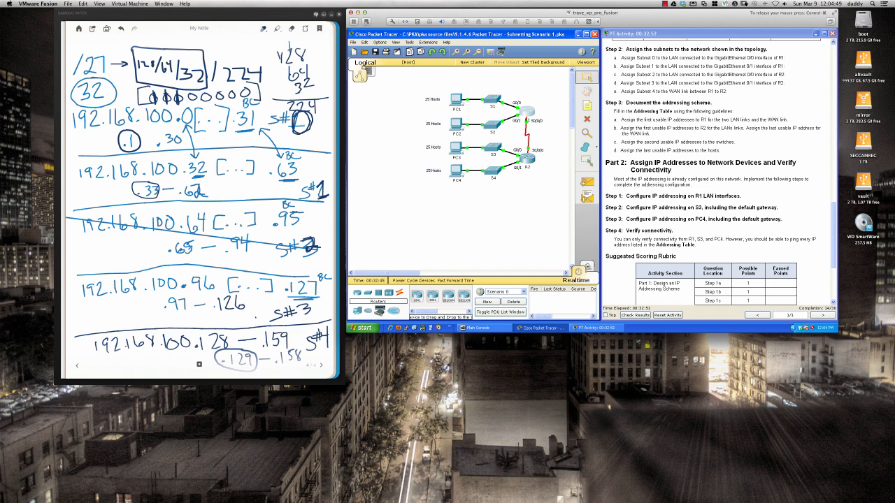
{"action": "scroll", "coordinate": [673, 174], "scroll_direction": "down", "scroll_amount": 3}
{"action": "scroll", "coordinate": [672, 174], "scroll_direction": "down", "scroll_amount": 3}
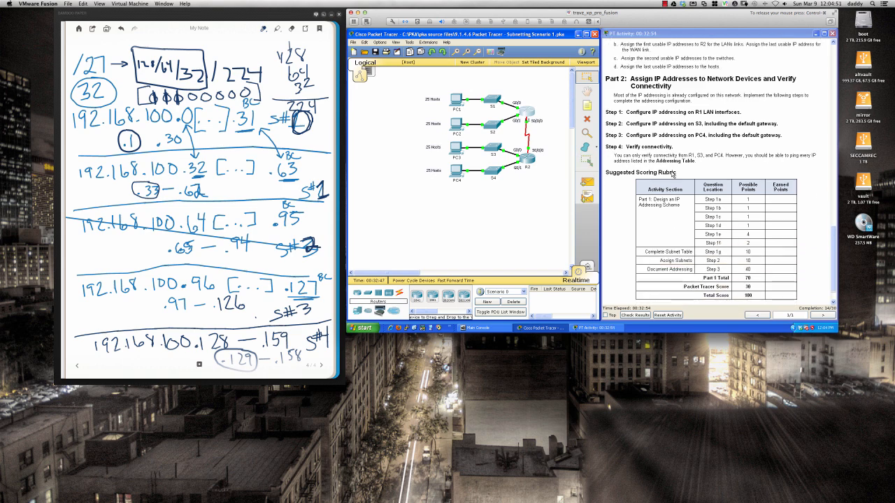
{"action": "scroll", "coordinate": [673, 175], "scroll_direction": "down", "scroll_amount": 2}
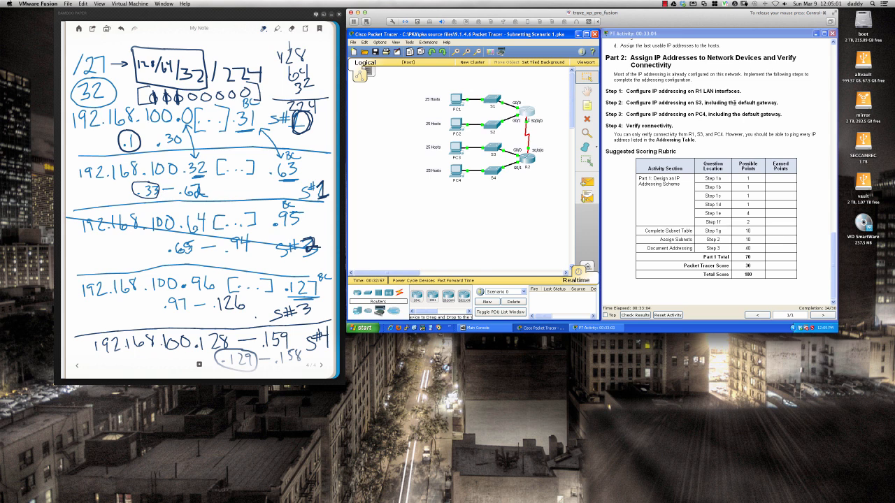
Step: Open switch S3's command line beneath the upper topology and enter privileged EXEC mode
{"action": "left_click", "coordinate": [492, 149]}
{"action": "left_click_drag", "start_coordinate": [588, 97], "coordinate": [460, 144]}
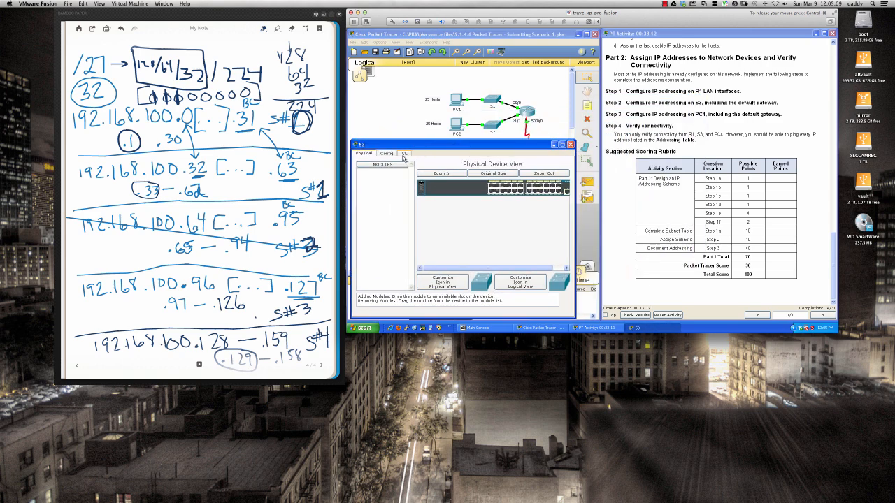
{"action": "left_click", "coordinate": [404, 155]}
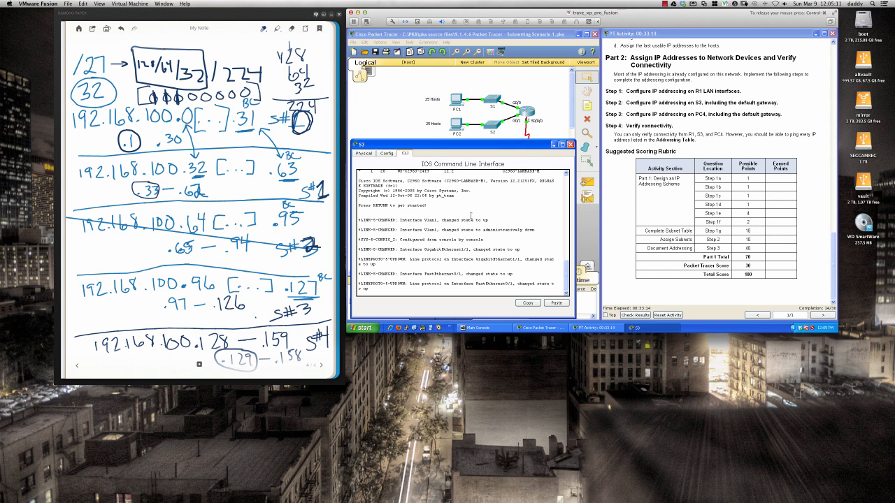
{"action": "key", "text": "Return"}
{"action": "key", "text": "Return"}
{"action": "key", "text": "Return"}
{"action": "key", "text": "Return"}
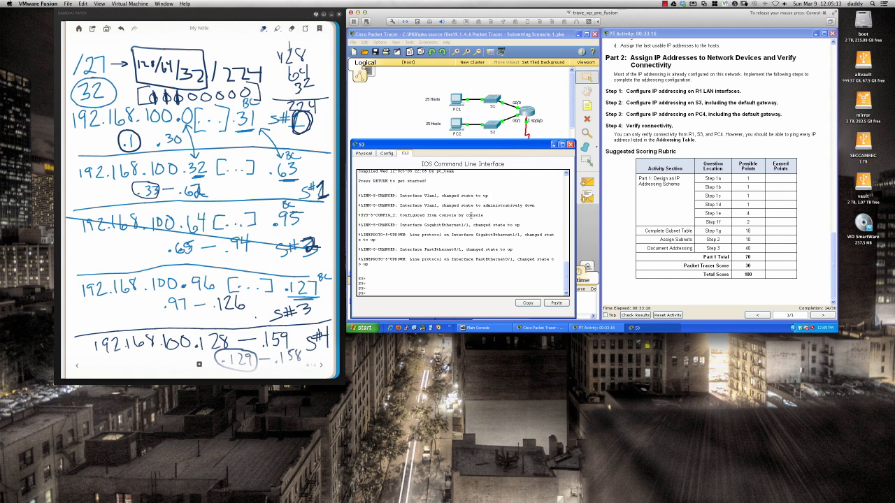
{"action": "type", "text": "en"}
{"action": "key", "text": "Return"}
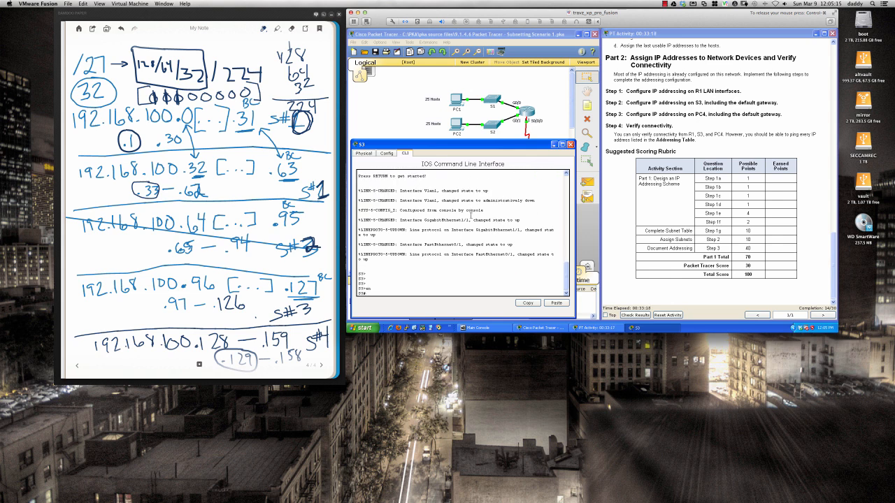
Step: Show S3's running configuration through to the end to check the VLAN 1 interface settings
{"action": "key", "text": "Return"}
{"action": "key", "text": "Return"}
{"action": "key", "text": "Return"}
{"action": "key", "text": "Return"}
{"action": "type", "text": "sh r"}
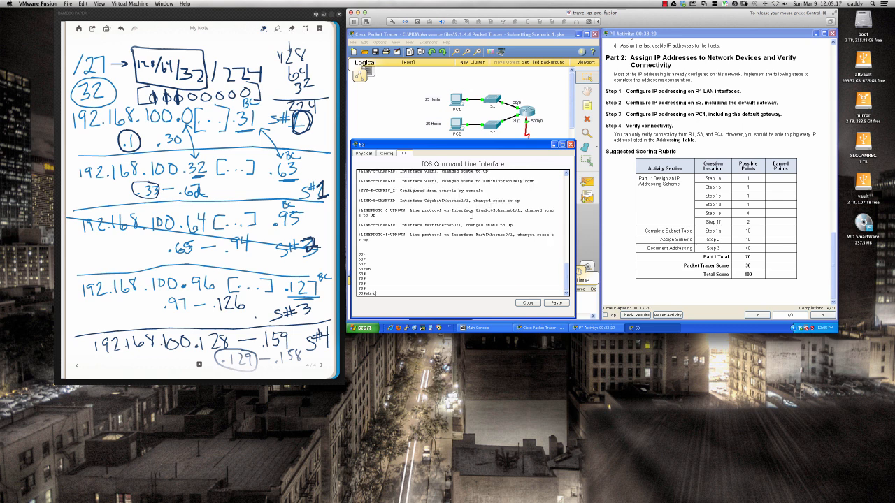
{"action": "type", "text": "un"}
{"action": "key", "text": "Return"}
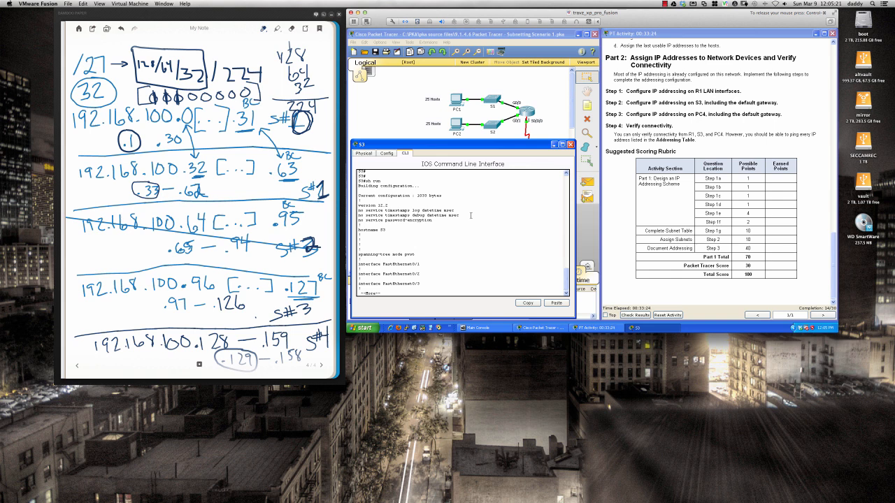
{"action": "key", "text": "space"}
{"action": "key", "text": "space"}
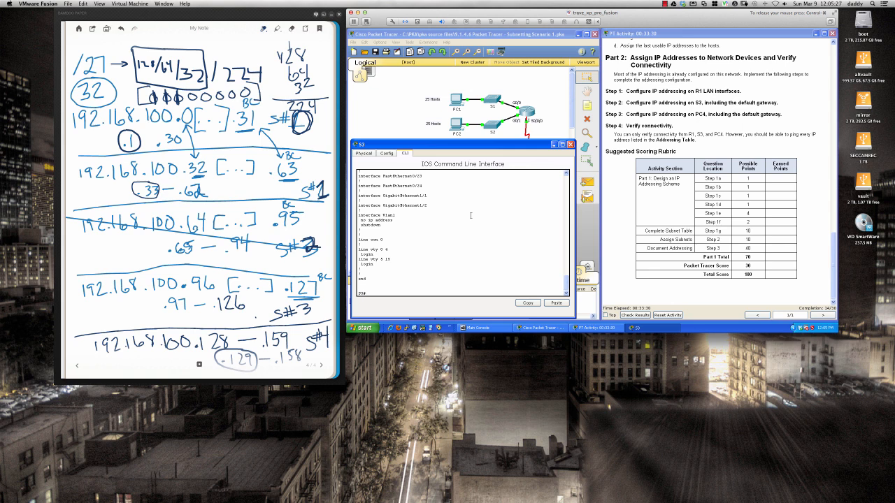
{"action": "key", "text": "Return"}
{"action": "key", "text": "Return"}
{"action": "key", "text": "Return"}
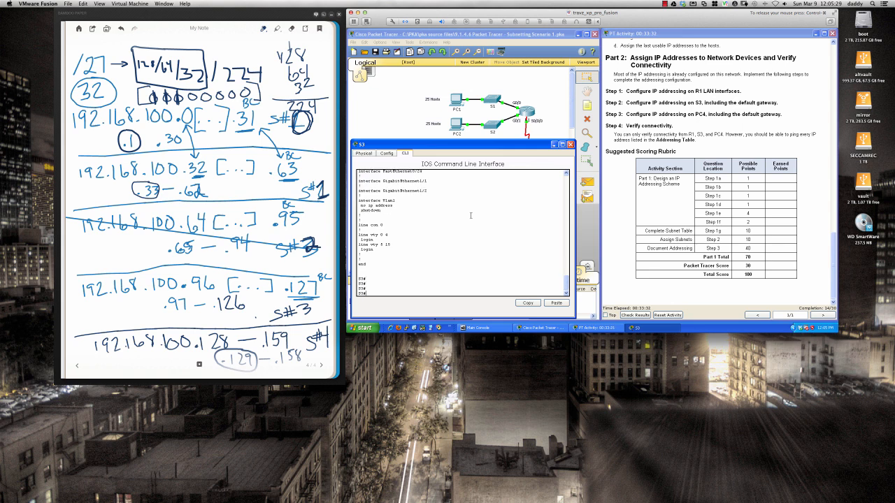
Step: Enter global configuration mode on S3 and enable interface VLAN 1 with no shutdown
{"action": "type", "text": "conf"}
{"action": "type", "text": "t"}
{"action": "key", "text": "Return"}
{"action": "key", "text": "Return"}
{"action": "key", "text": "Return"}
{"action": "key", "text": "Return"}
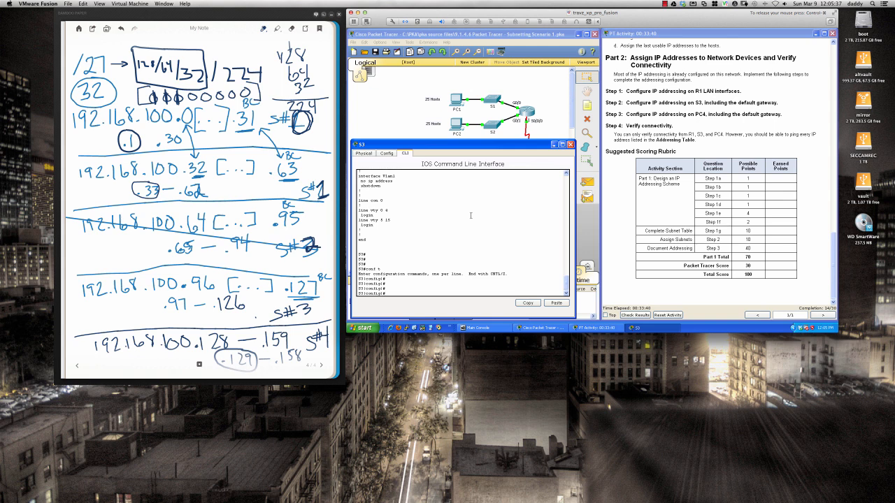
{"action": "type", "text": "int vlan 1"}
{"action": "key", "text": "Return"}
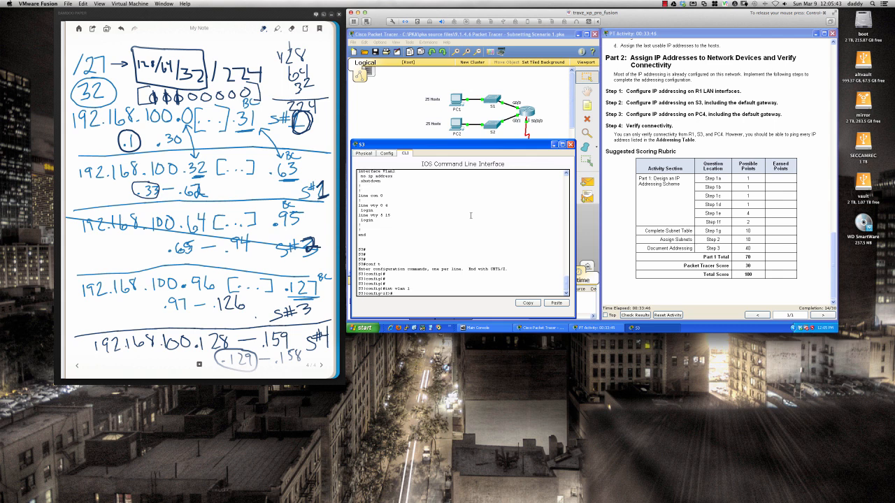
{"action": "type", "text": "no shut"}
{"action": "key", "text": "Return"}
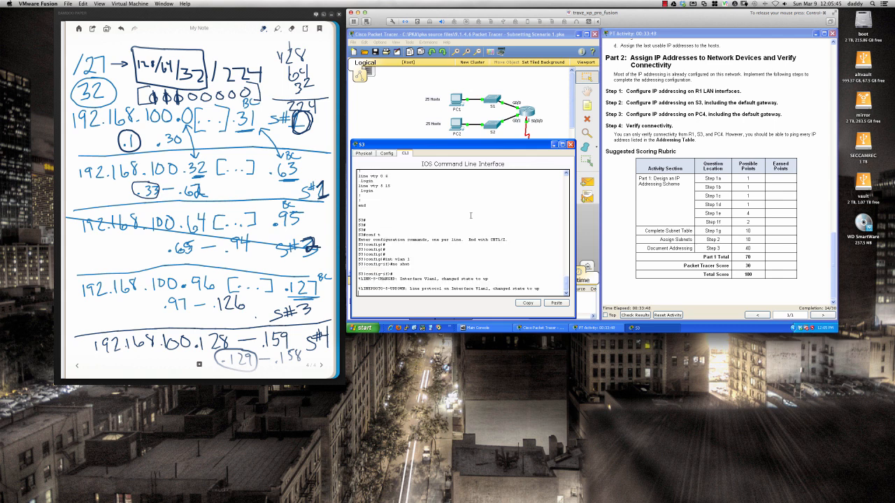
{"action": "key", "text": "Return"}
{"action": "key", "text": "Return"}
{"action": "key", "text": "Return"}
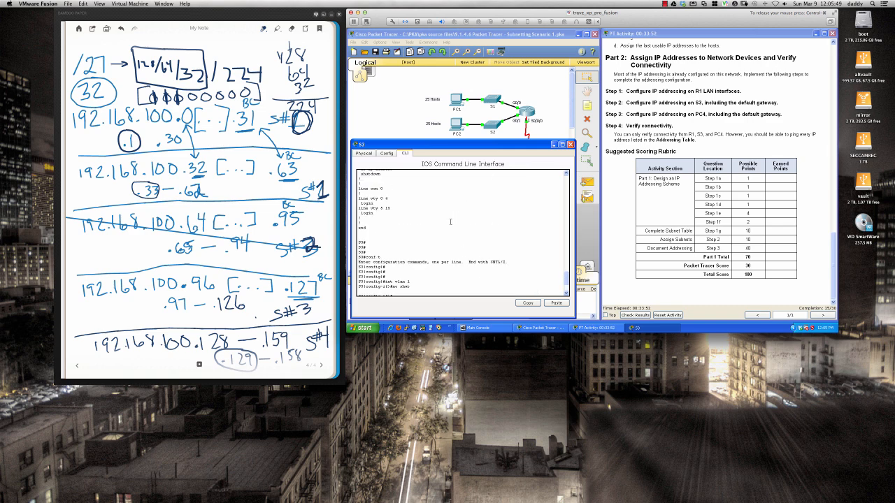
Step: Move S3's window clear of the topology and highlight the Subnet 2 assignment for R2's GigabitEthernet 0/0 LAN in the instructions
{"action": "left_click", "coordinate": [651, 133]}
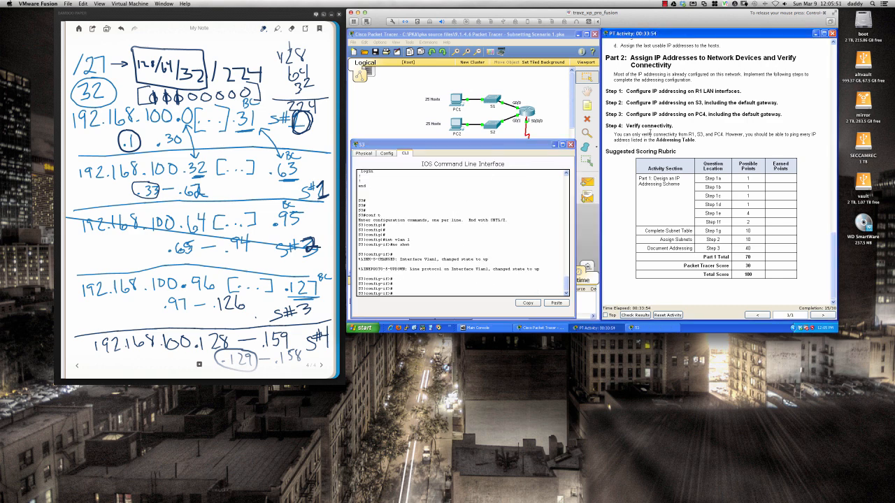
{"action": "scroll", "coordinate": [651, 133], "scroll_direction": "up", "scroll_amount": 3}
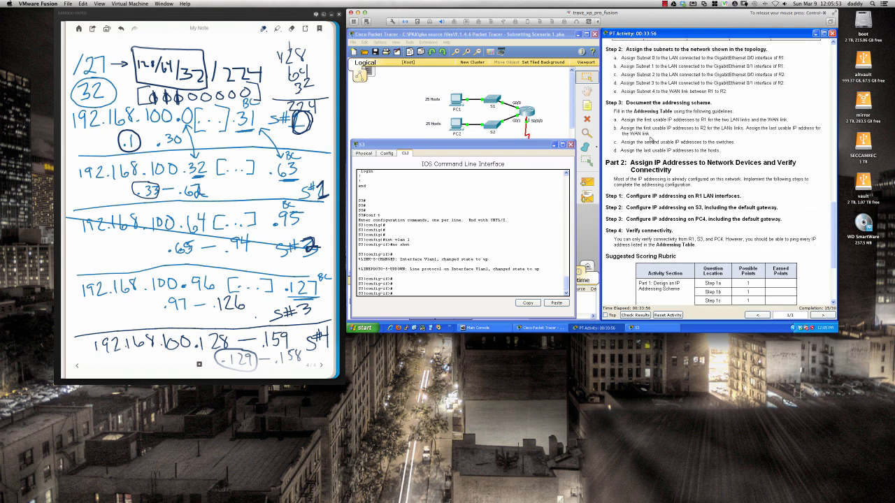
{"action": "left_click_drag", "start_coordinate": [522, 145], "coordinate": [717, 136]}
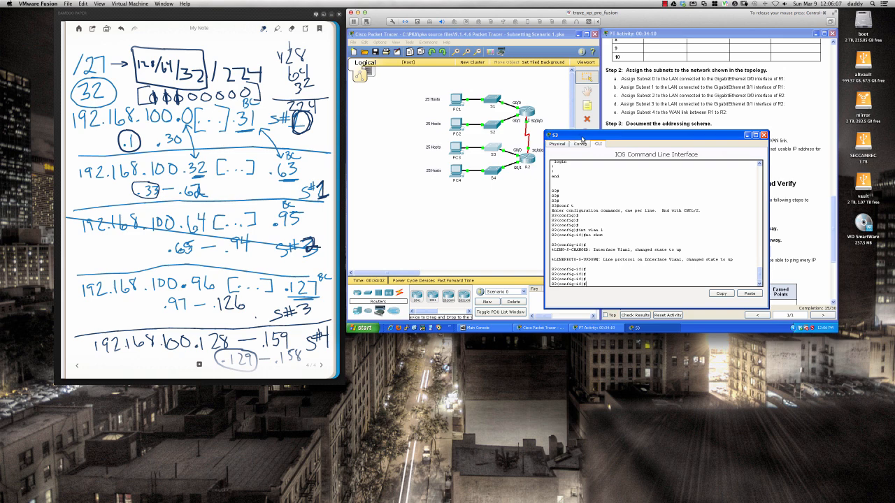
{"action": "left_click", "coordinate": [605, 124]}
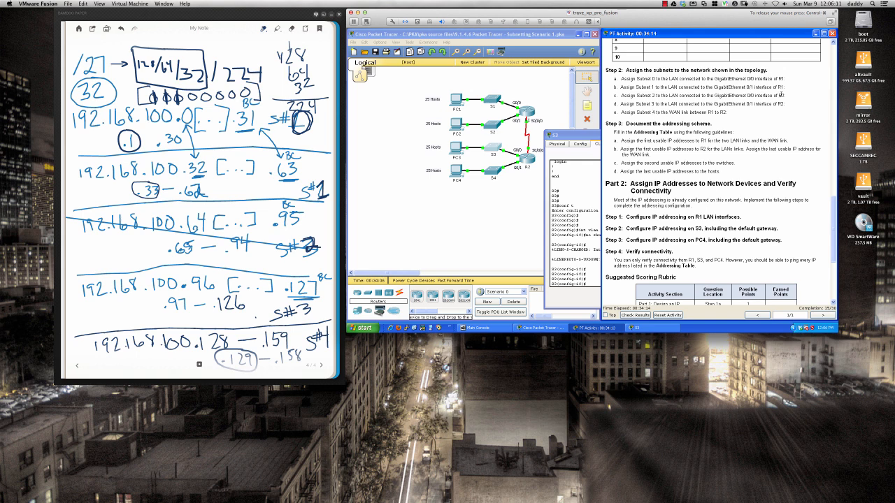
{"action": "left_click_drag", "start_coordinate": [781, 95], "coordinate": [621, 96]}
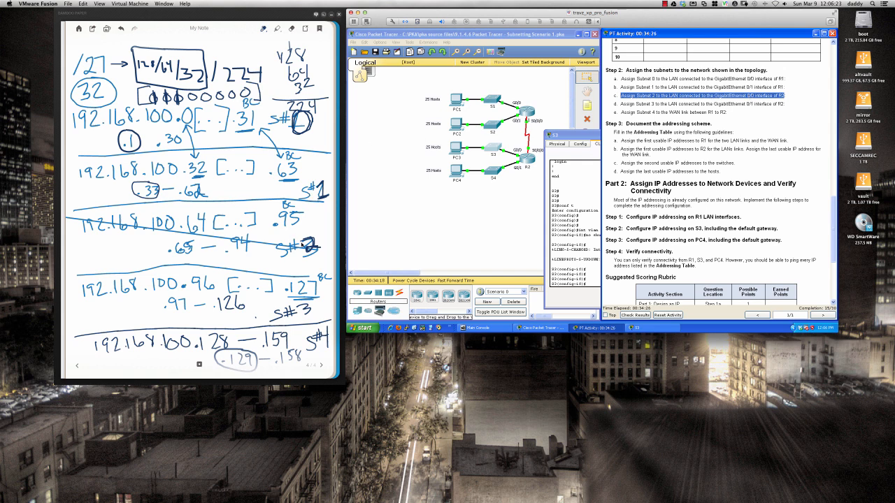
Step: In the Bamboo Dock note, circle and underline .65 in the Subnet 2 host range and write an underlined .66 beside it
{"action": "left_click", "coordinate": [187, 241]}
{"action": "mouse_move", "coordinate": [184, 236]}
{"action": "left_mouse_down"}
{"action": "mouse_move", "coordinate": [164, 252]}
{"action": "mouse_move", "coordinate": [184, 263]}
{"action": "mouse_move", "coordinate": [199, 252]}
{"action": "mouse_move", "coordinate": [187, 236]}
{"action": "left_mouse_up"}
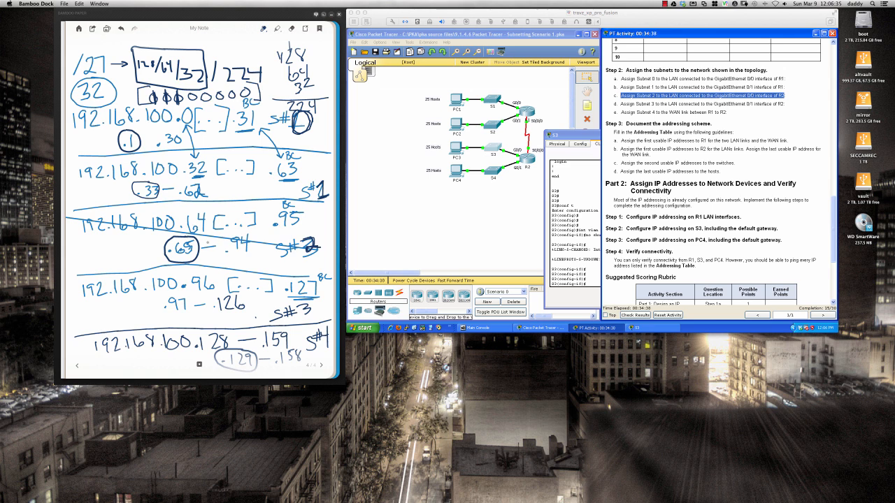
{"action": "left_click_drag", "start_coordinate": [176, 258], "coordinate": [192, 256]}
{"action": "right_click", "coordinate": [210, 259]}
{"action": "left_click", "coordinate": [232, 260]}
{"action": "right_click", "coordinate": [211, 262]}
{"action": "left_click", "coordinate": [224, 258]}
{"action": "mouse_move", "coordinate": [216, 253]}
{"action": "left_mouse_down"}
{"action": "mouse_move", "coordinate": [217, 263]}
{"action": "mouse_move", "coordinate": [234, 264]}
{"action": "left_mouse_up"}
Step: Back in S3's command line, assign interface VLAN 1 the address 192.168.100.66 with mask 255.255.255.224
{"action": "left_click", "coordinate": [581, 224]}
{"action": "left_click", "coordinate": [582, 219]}
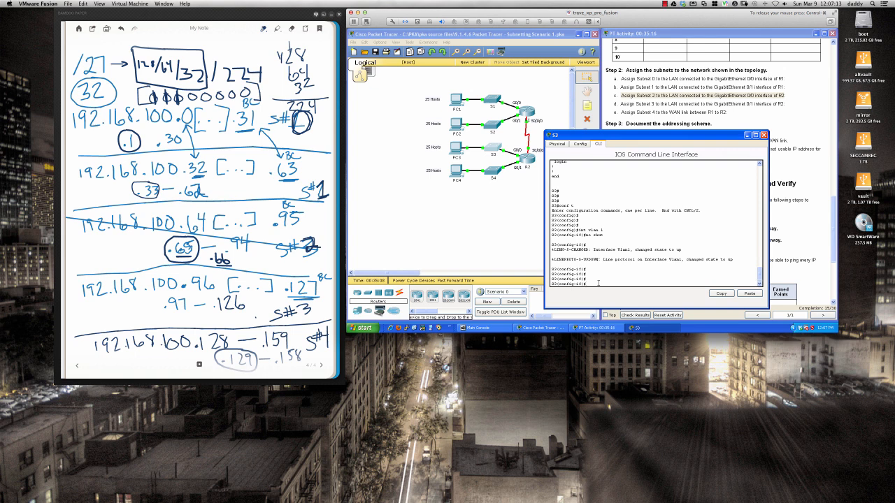
{"action": "key", "text": "Return"}
{"action": "key", "text": "Return"}
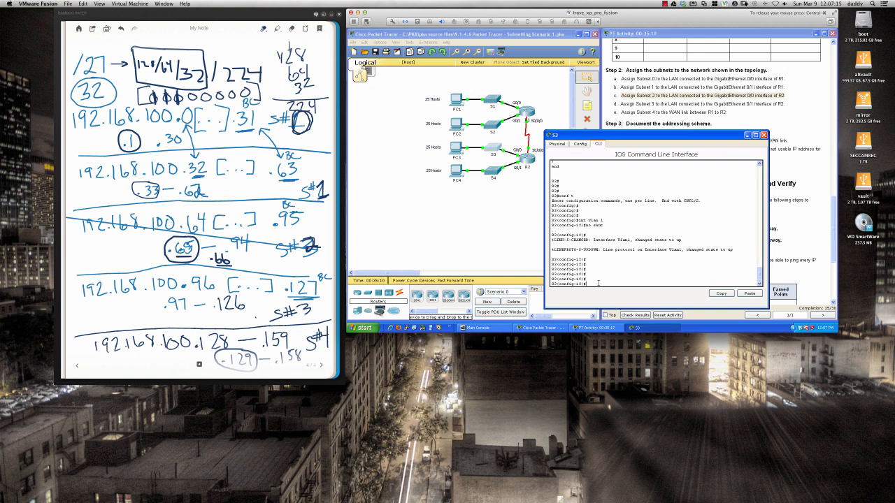
{"action": "type", "text": "ip add"}
{"action": "key", "text": "Tab"}
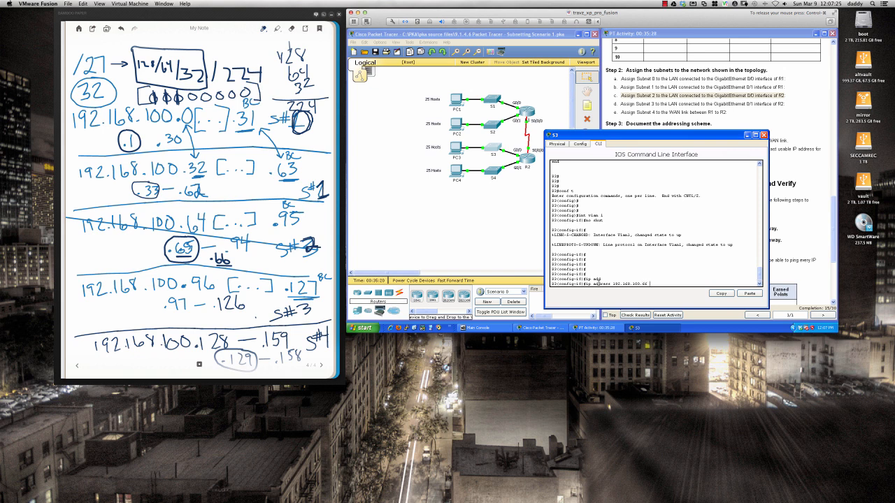
{"action": "type", "text": "192.168.100.66 255.255.255.224"}
{"action": "key", "text": "Return"}
Step: Give interface VLAN 1 the description "VLAN 1 Interface Subnet #2" and return to privileged EXEC mode
{"action": "type", "text": "desc"}
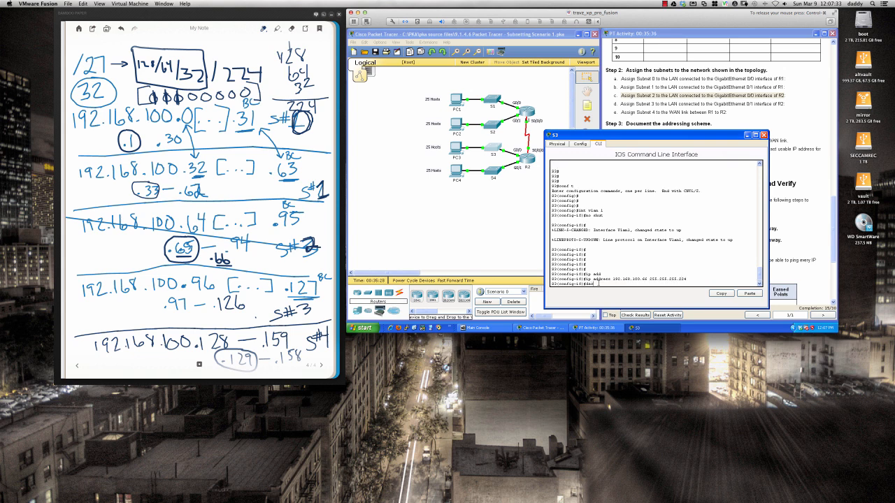
{"action": "key", "text": "Tab"}
{"action": "type", "text": "VLAN "}
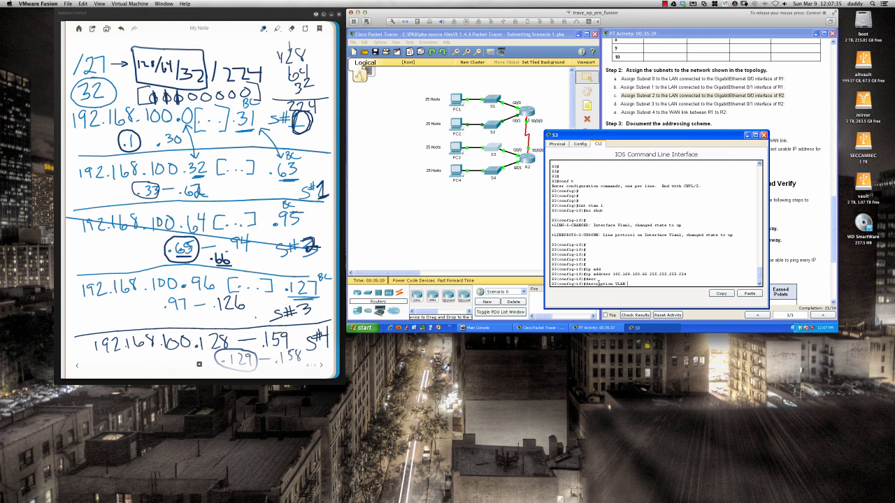
{"action": "type", "text": "1 Interface Subnet #2"}
{"action": "key", "text": "Return"}
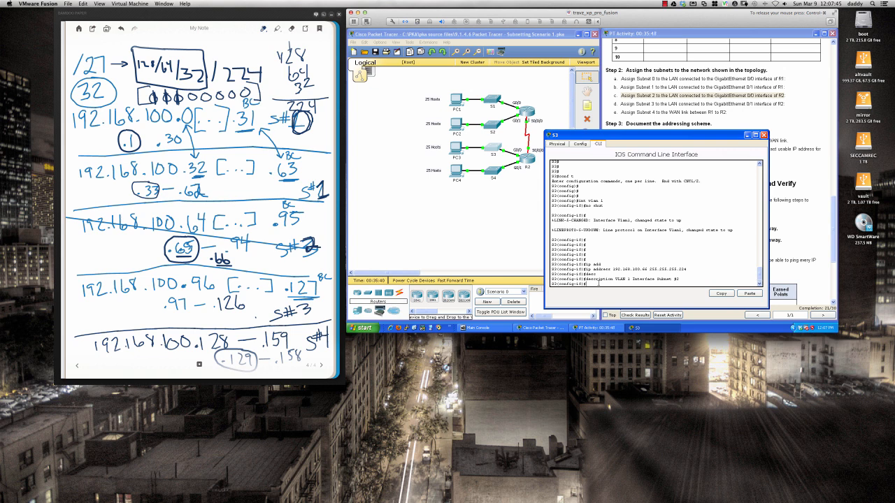
{"action": "type", "text": "end"}
{"action": "key", "text": "Return"}
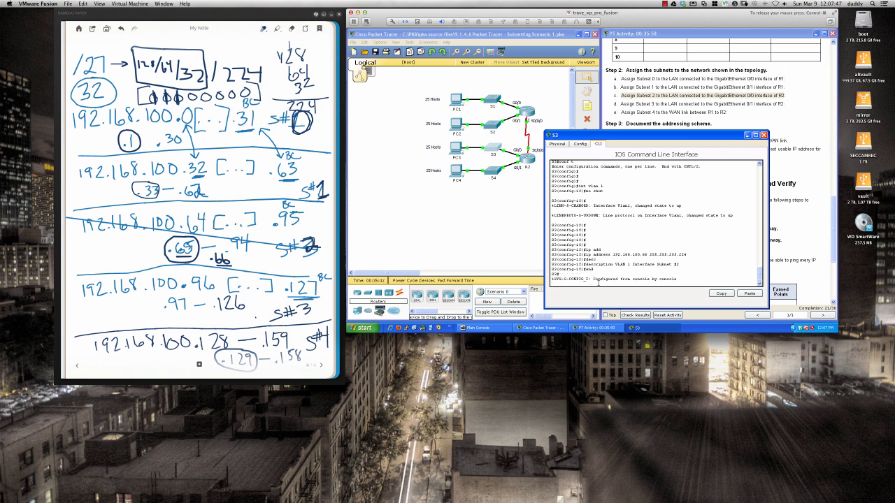
{"action": "key", "text": "Return"}
{"action": "key", "text": "Return"}
{"action": "key", "text": "Return"}
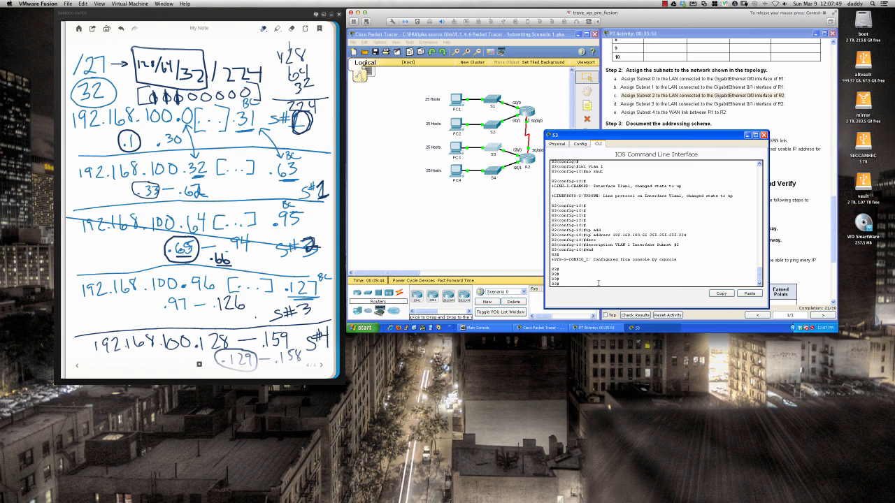
Step: Show S3's brief IP interface summary through to the end and highlight the Vlan1 entry
{"action": "key", "text": "Return"}
{"action": "key", "text": "Return"}
{"action": "key", "text": "Return"}
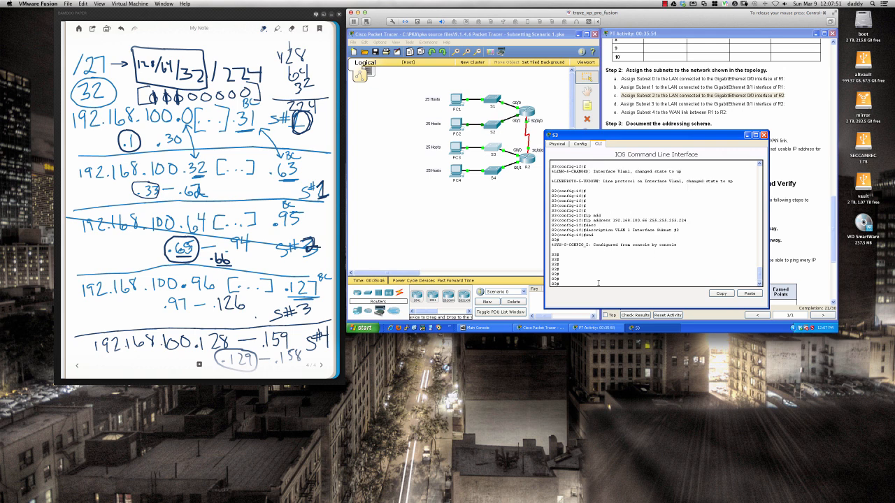
{"action": "type", "text": "sh ip inter"}
{"action": "key", "text": "Tab"}
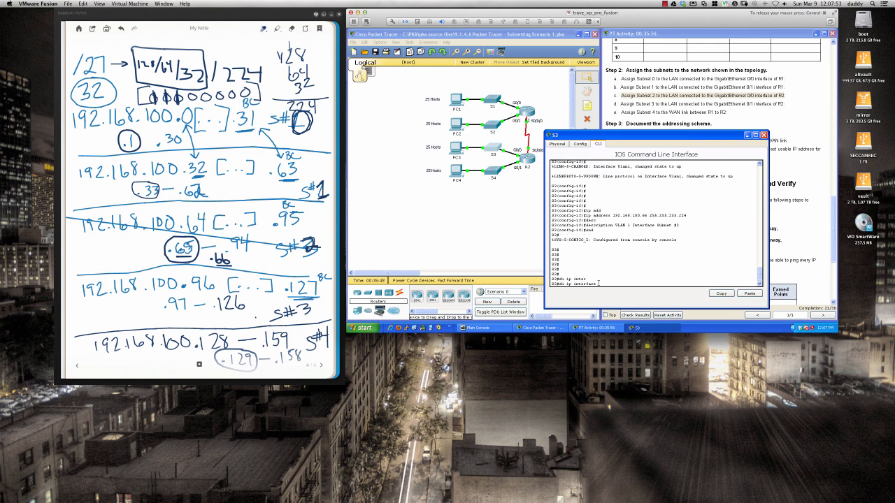
{"action": "type", "text": "bri"}
{"action": "key", "text": "Tab"}
{"action": "key", "text": "Return"}
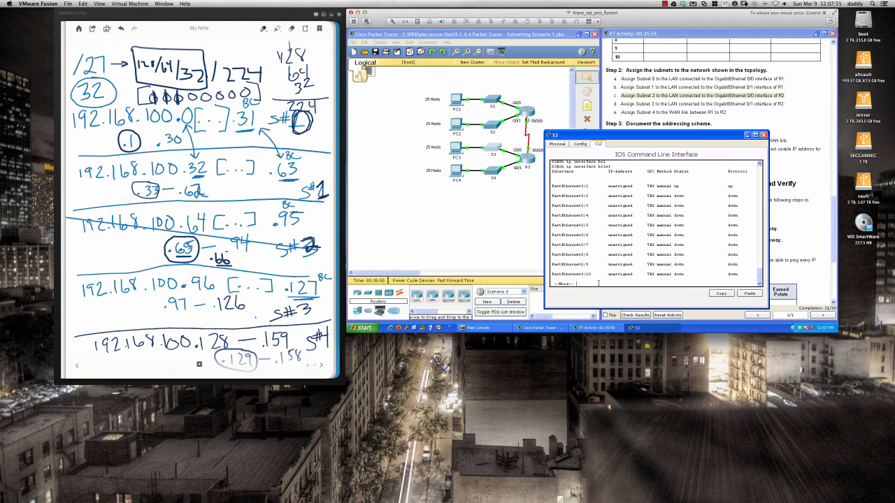
{"action": "key", "text": "space"}
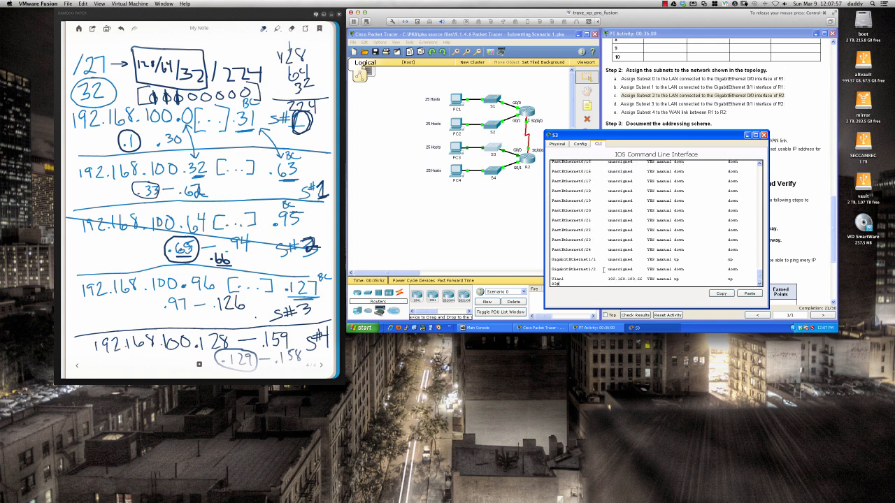
{"action": "left_click_drag", "start_coordinate": [552, 279], "coordinate": [734, 278]}
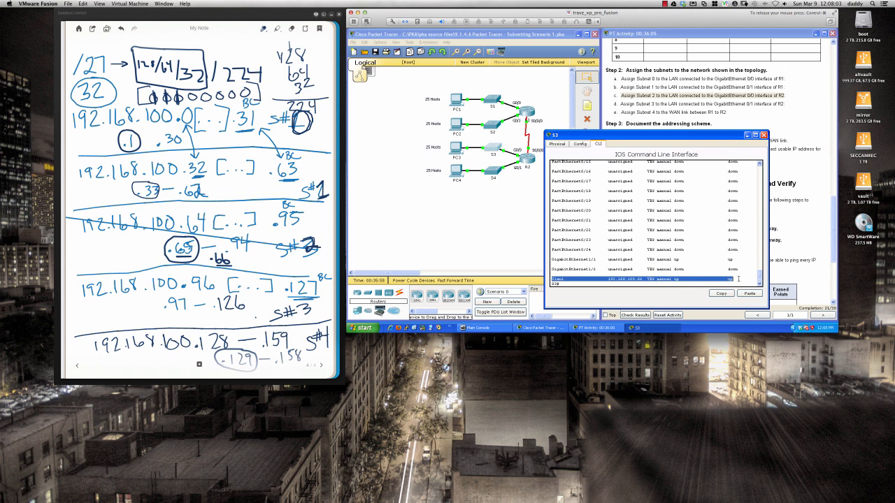
Step: Ping R2's Subnet 2 LAN address 192.168.100.65 from S3 three times to test connectivity
{"action": "left_click", "coordinate": [738, 279]}
{"action": "type", "text": "ping "}
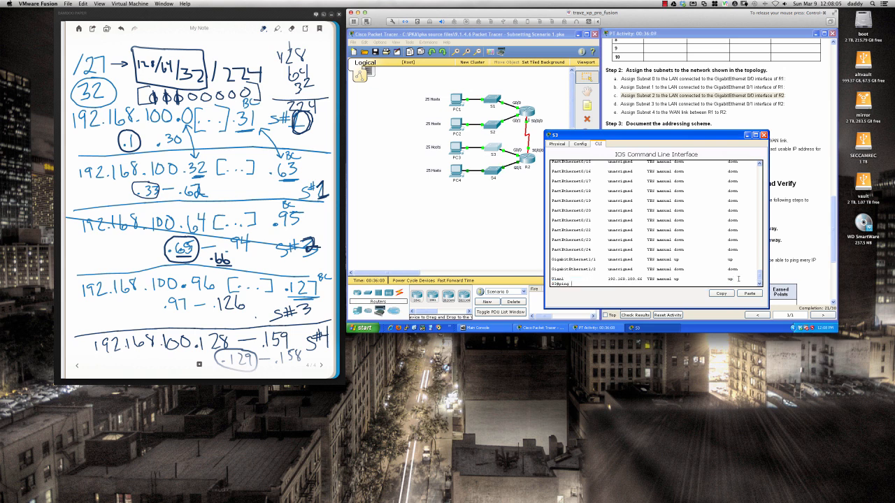
{"action": "type", "text": "192.168.100.65"}
{"action": "key", "text": "Return"}
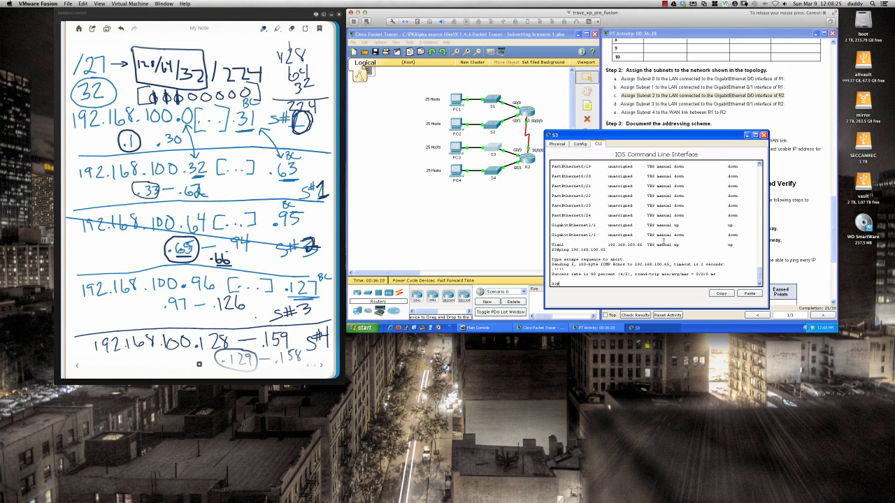
{"action": "key", "text": "Up"}
{"action": "key", "text": "Return"}
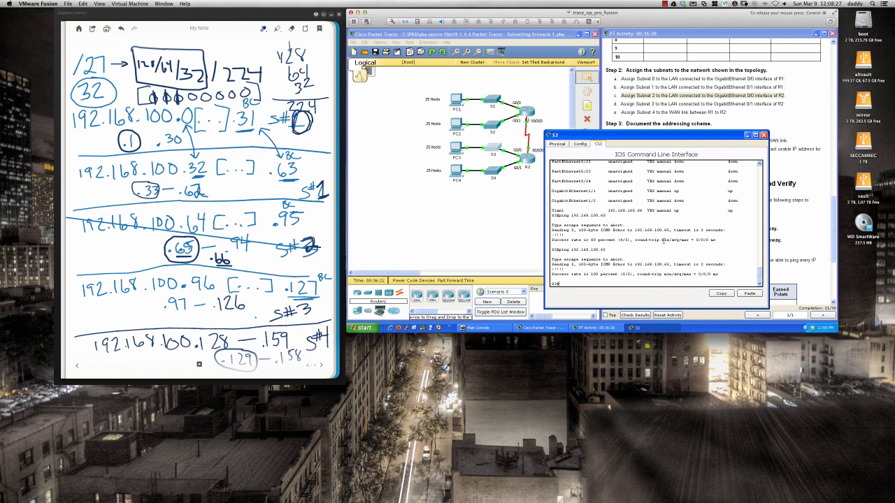
{"action": "key", "text": "Up"}
{"action": "key", "text": "Return"}
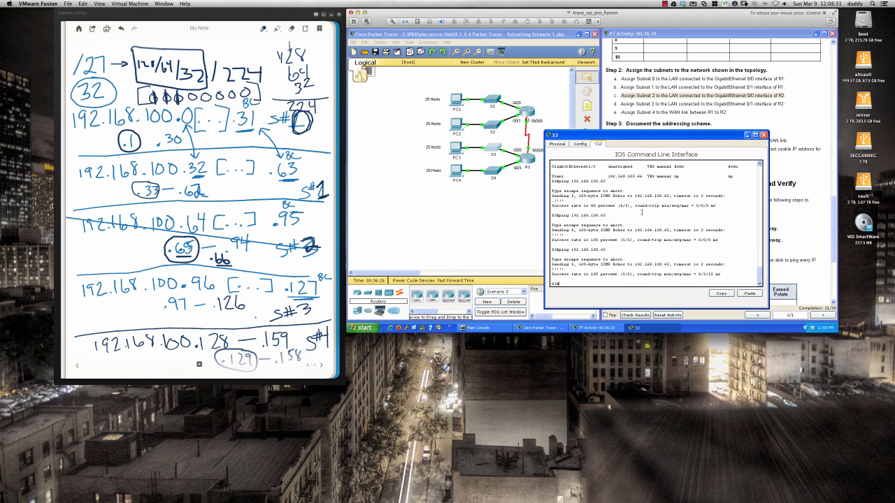
Step: Set S3's default gateway to 192.168.100.65 in global configuration mode and return to privileged EXEC mode
{"action": "type", "text": "conf t"}
{"action": "key", "text": "Return"}
{"action": "type", "text": "ip"}
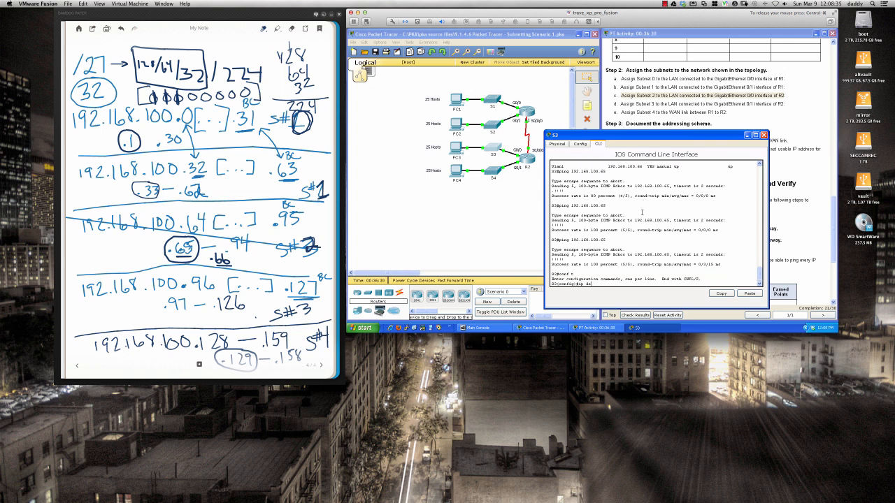
{"action": "type", "text": " de"}
{"action": "key", "text": "Tab"}
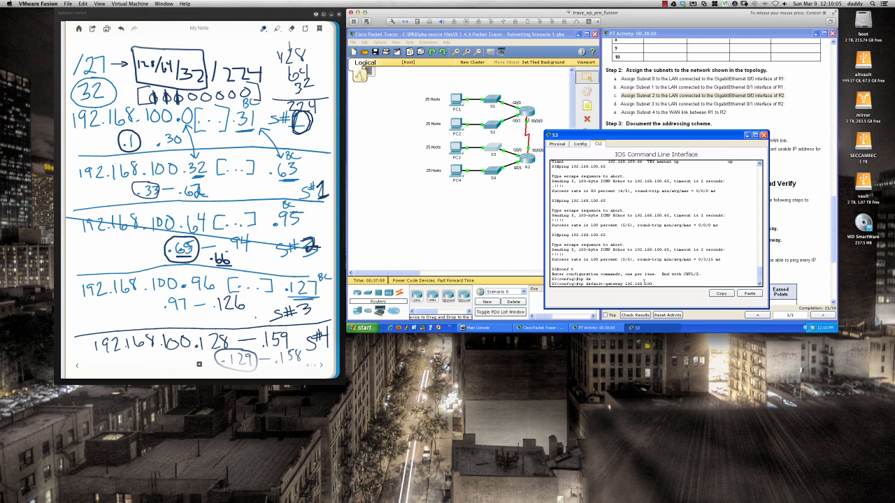
{"action": "type", "text": "?"}
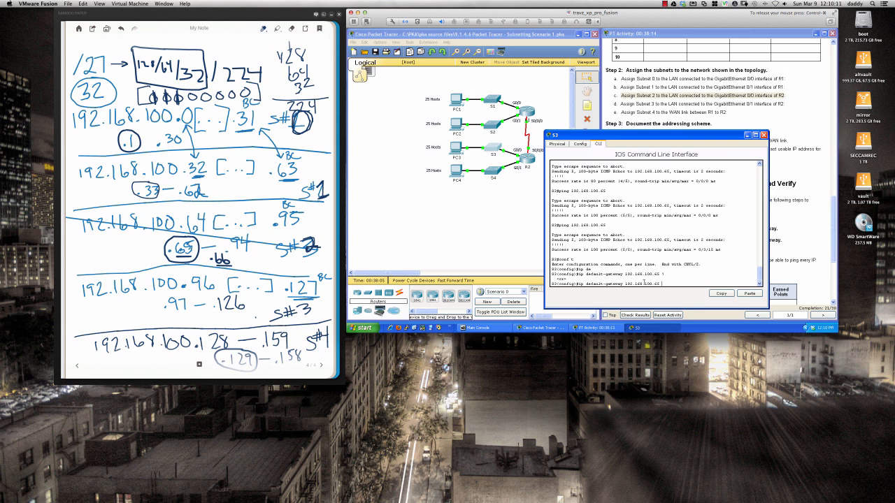
{"action": "key", "text": "Return"}
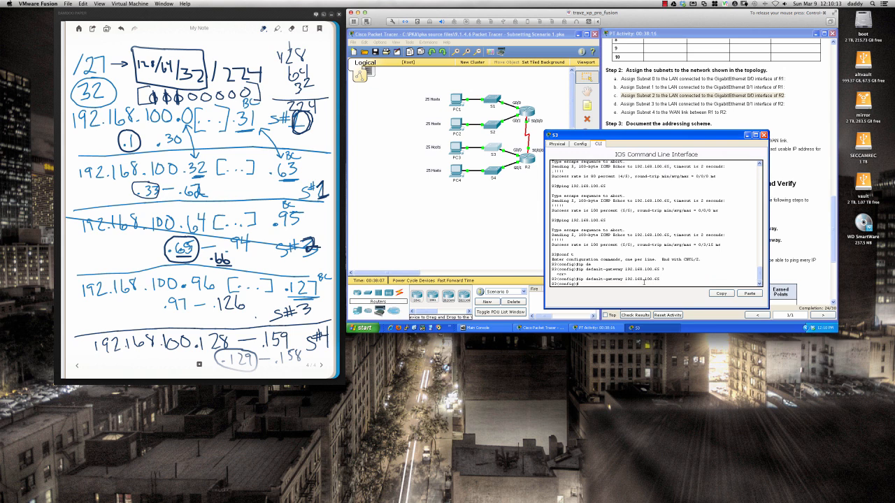
{"action": "type", "text": "end"}
{"action": "key", "text": "Return"}
{"action": "key", "text": "Return"}
{"action": "key", "text": "Return"}
{"action": "key", "text": "Return"}
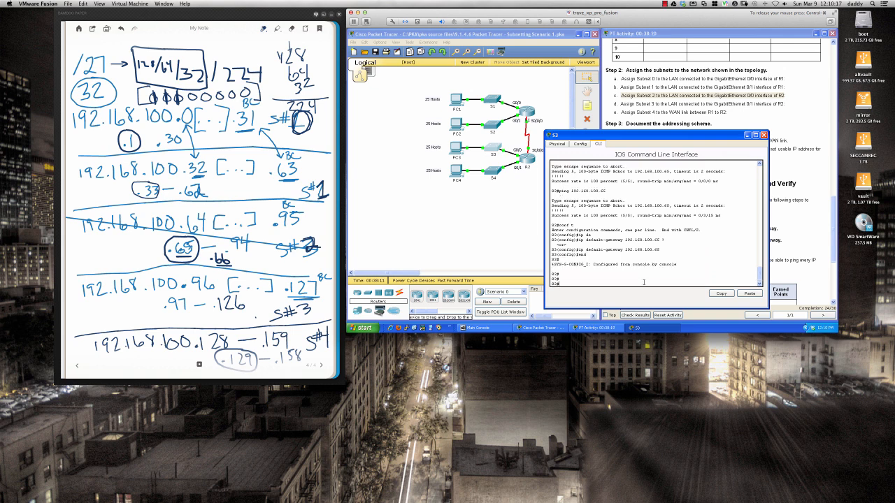
Step: Save S3's running configuration to memory with wri mem
{"action": "type", "text": "wri mem"}
{"action": "key", "text": "Return"}
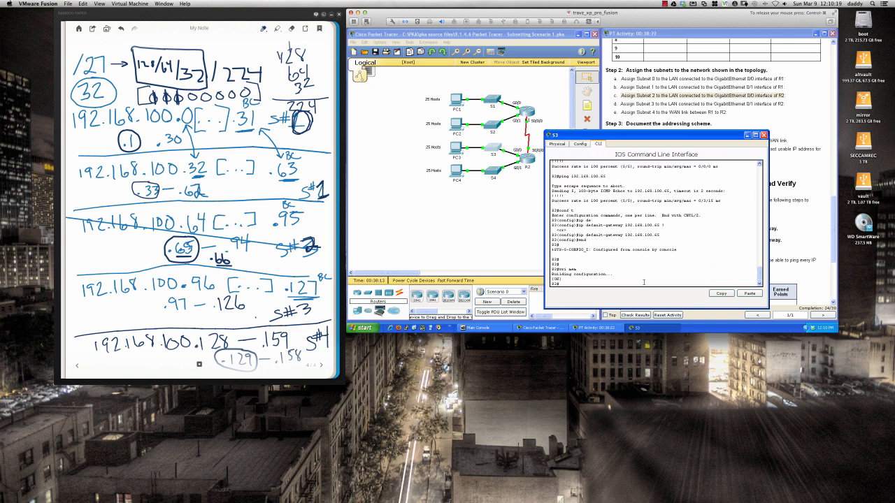
{"action": "key", "text": "Return"}
{"action": "key", "text": "Return"}
{"action": "key", "text": "Return"}
{"action": "key", "text": "Return"}
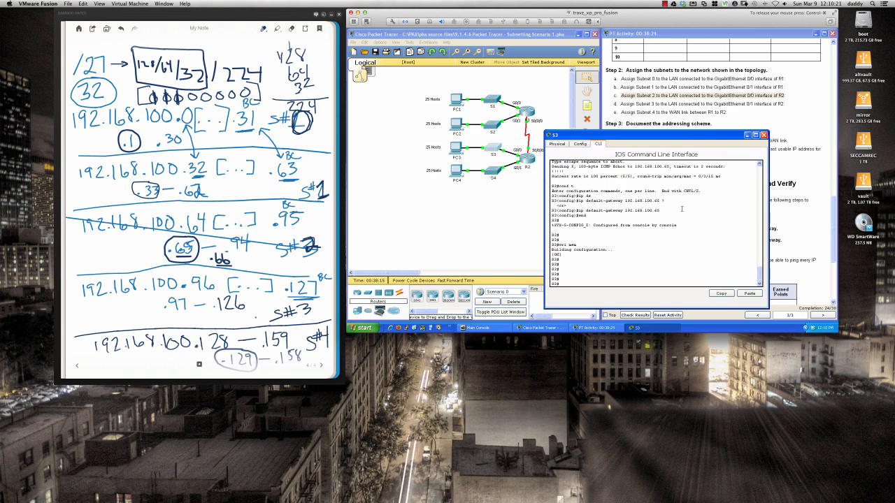
Step: Review the Part 2 steps in the activity instructions and close S3's window
{"action": "left_click_drag", "start_coordinate": [736, 138], "coordinate": [580, 138]}
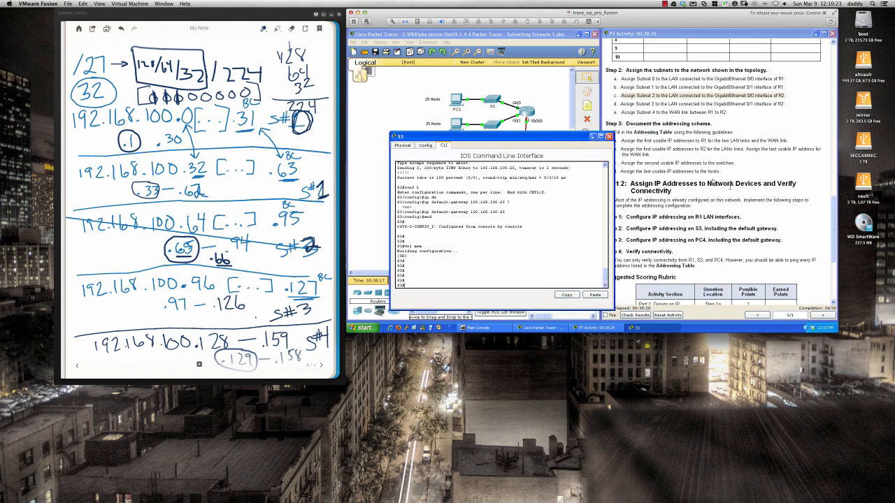
{"action": "left_click", "coordinate": [735, 192]}
{"action": "scroll", "coordinate": [735, 192], "scroll_direction": "down", "scroll_amount": 5}
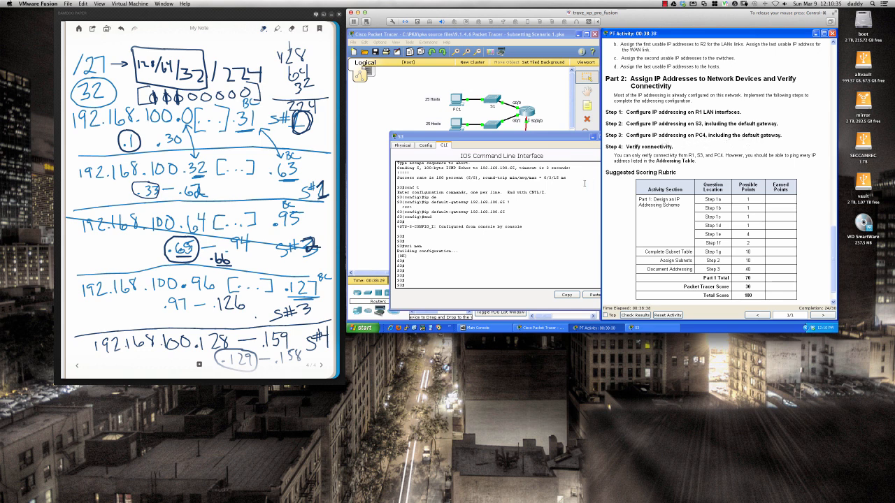
{"action": "left_click", "coordinate": [584, 137]}
{"action": "left_click", "coordinate": [608, 136]}
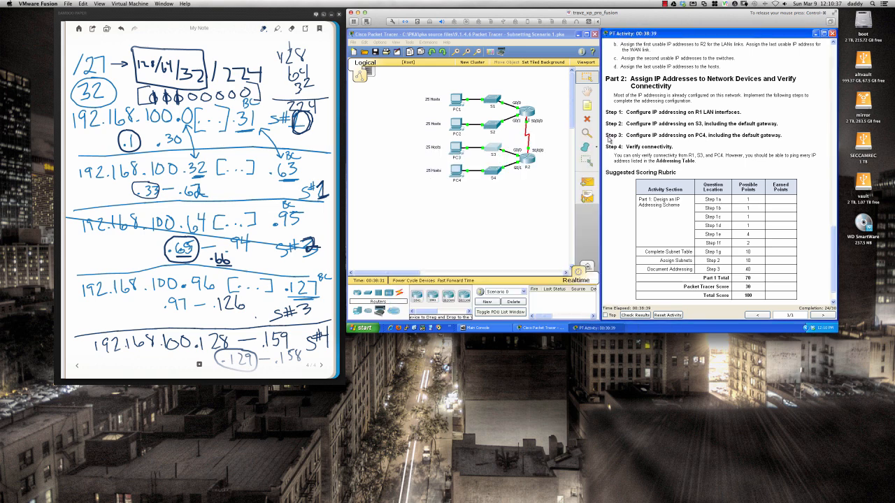
Step: Open PC4's desktop IP Configuration and place its window clear of the topology
{"action": "left_click", "coordinate": [481, 194]}
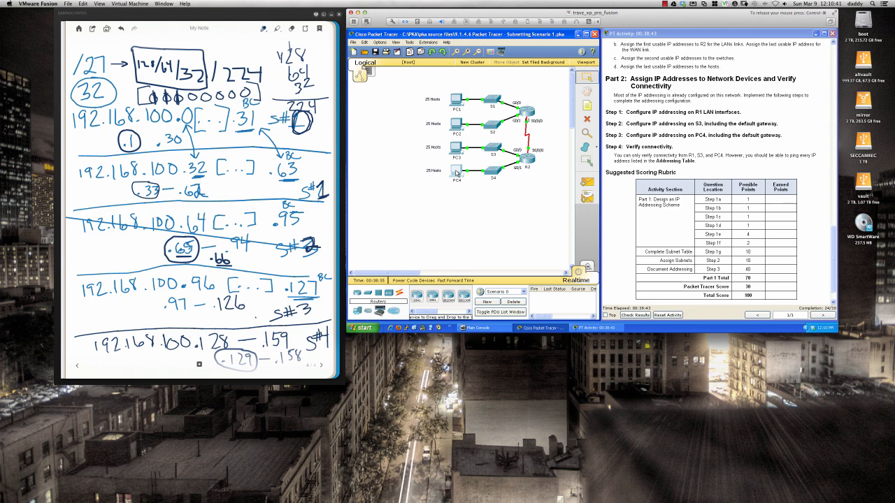
{"action": "left_click", "coordinate": [456, 173]}
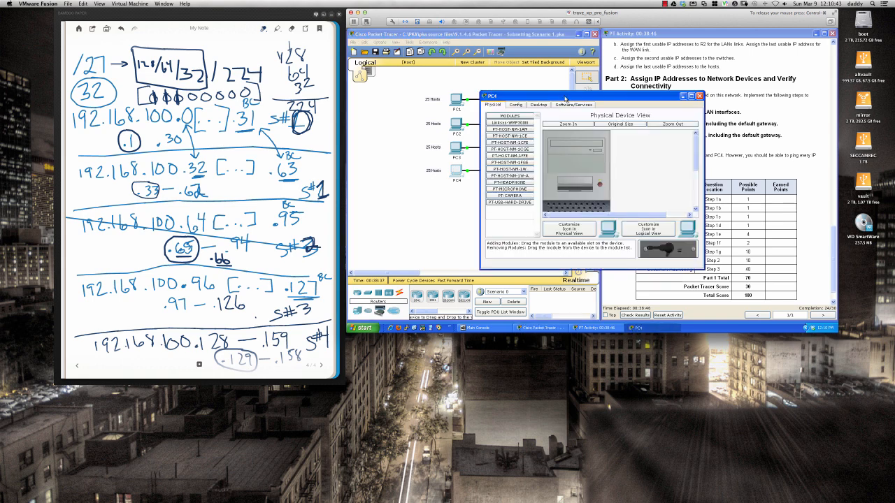
{"action": "left_click_drag", "start_coordinate": [565, 97], "coordinate": [448, 137]}
{"action": "left_click", "coordinate": [421, 144]}
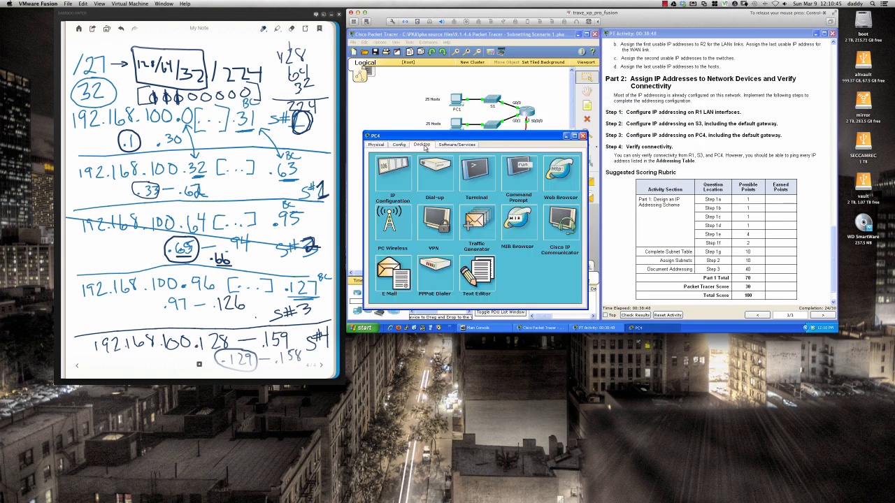
{"action": "left_click", "coordinate": [400, 171]}
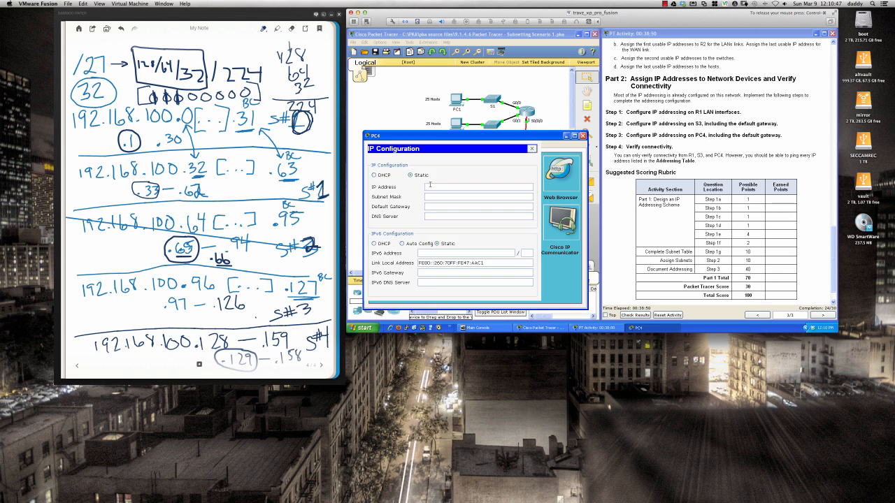
{"action": "left_click_drag", "start_coordinate": [451, 137], "coordinate": [634, 138]}
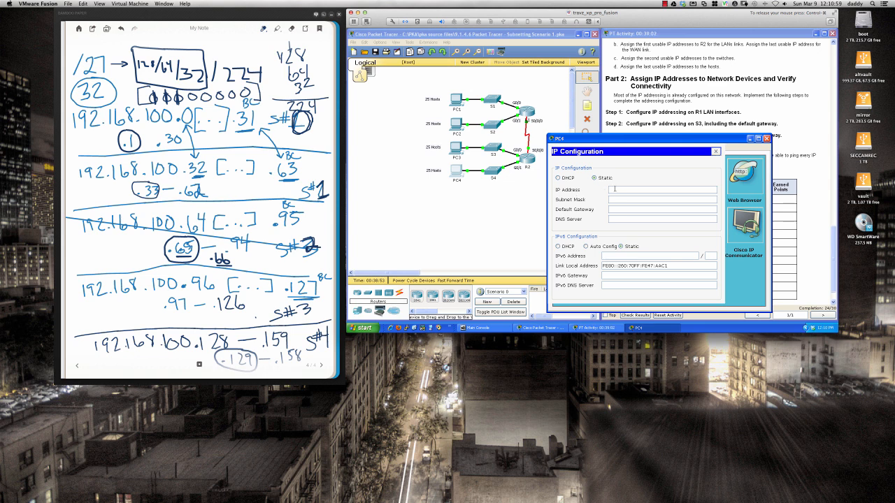
Step: Find the subnet assignment for R2's GigabitEthernet 0/1 LAN in the instructions and highlight its subnet number 3
{"action": "left_click", "coordinate": [615, 189]}
{"action": "left_click", "coordinate": [668, 123]}
{"action": "scroll", "coordinate": [708, 147], "scroll_direction": "up", "scroll_amount": 3}
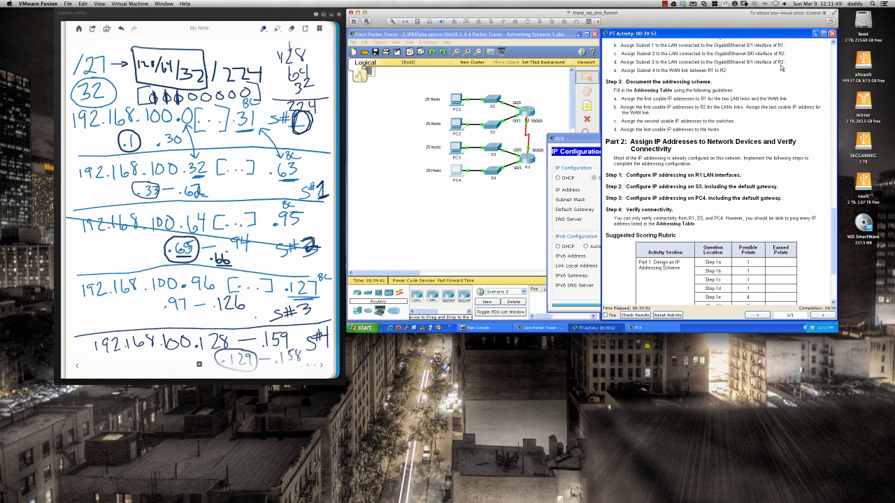
{"action": "left_click_drag", "start_coordinate": [652, 61], "coordinate": [654, 62]}
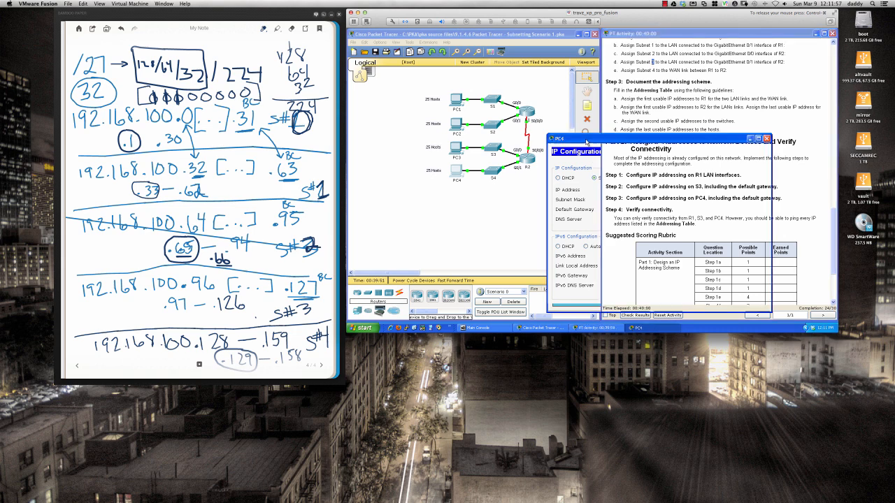
Step: In the handwritten notes, underline .97 in subnet 3, label it GW and write .98 beside it
{"action": "left_click", "coordinate": [594, 160]}
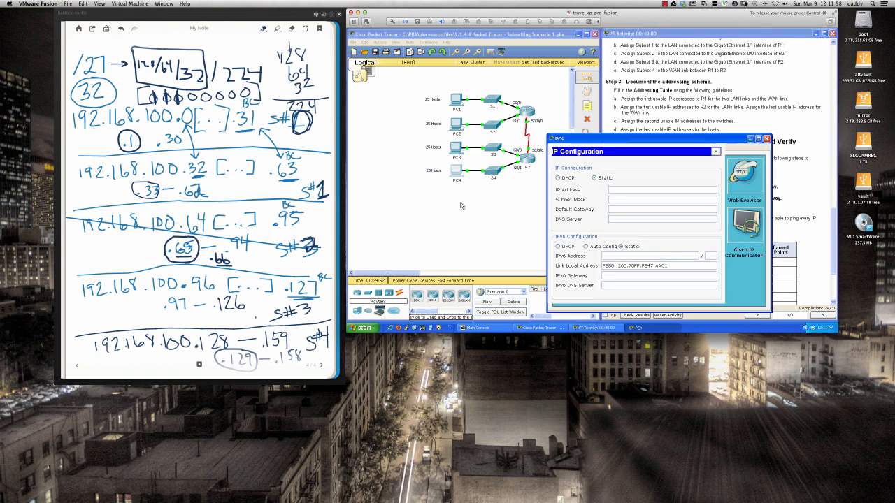
{"action": "left_click", "coordinate": [170, 315]}
{"action": "left_click_drag", "start_coordinate": [165, 314], "coordinate": [173, 313]}
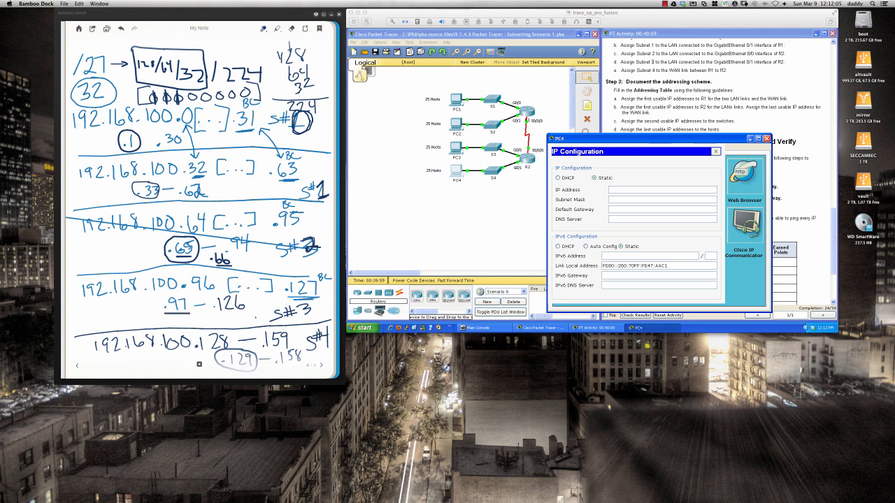
{"action": "left_click_drag", "start_coordinate": [170, 319], "coordinate": [177, 322]}
{"action": "mouse_move", "coordinate": [200, 313]}
{"action": "left_mouse_down"}
{"action": "mouse_move", "coordinate": [198, 325]}
{"action": "mouse_move", "coordinate": [208, 321]}
{"action": "left_mouse_up"}
Step: Try to open switch S4's configuration, dismiss the dialog and return to PC4's IP Configuration
{"action": "left_click", "coordinate": [493, 173]}
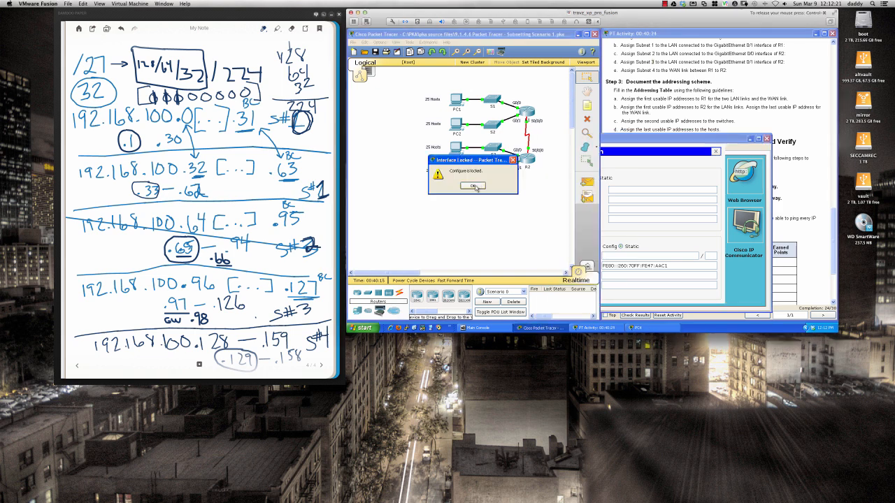
{"action": "left_click", "coordinate": [473, 186]}
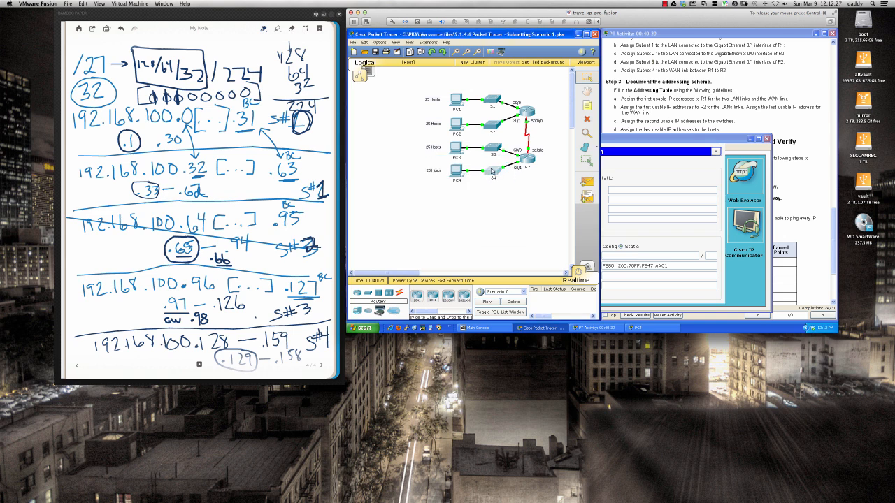
{"action": "left_click", "coordinate": [611, 167]}
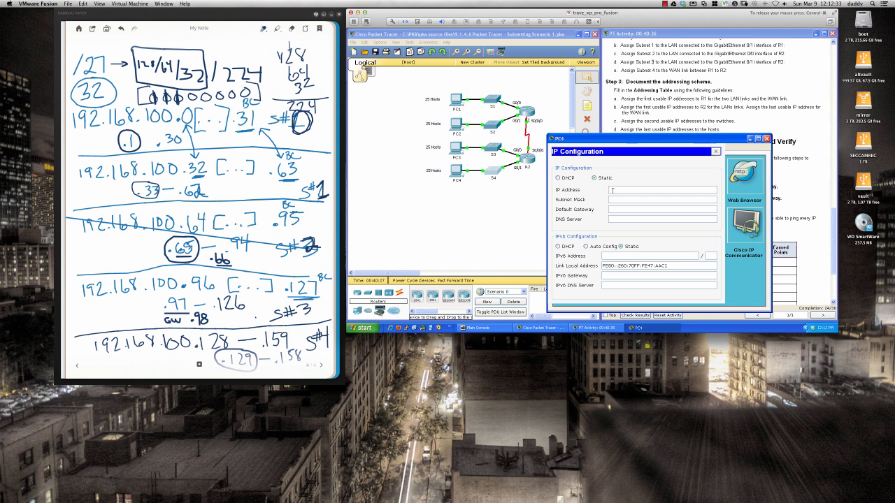
Step: Set PC4's IP address to 192.168.100.99, subnet mask to 255.255.255.224 and default gateway to 192.168.100.97, and close IP Configuration
{"action": "type", "text": "192.168.100.99"}
{"action": "left_click", "coordinate": [645, 199]}
{"action": "key", "text": "BackSpace"}
{"action": "type", "text": "224"}
{"action": "type", "text": "192.168.100."}
{"action": "left_click", "coordinate": [715, 152]}
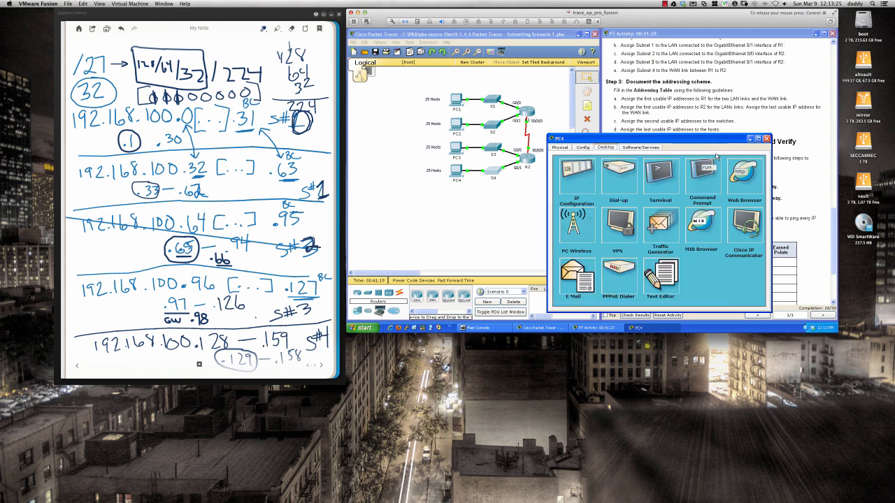
Step: From PC4's Command Prompt, ping 192.168.100.99, 192.168.100.97 and 192.168.100.98, and close PC4's window
{"action": "left_click", "coordinate": [702, 179]}
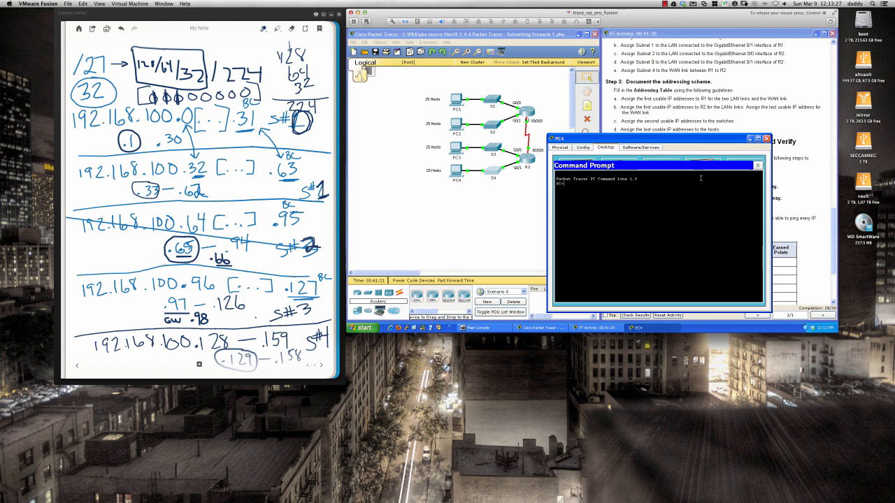
{"action": "type", "text": "ping 192.168.100.99"}
{"action": "key", "text": "Return"}
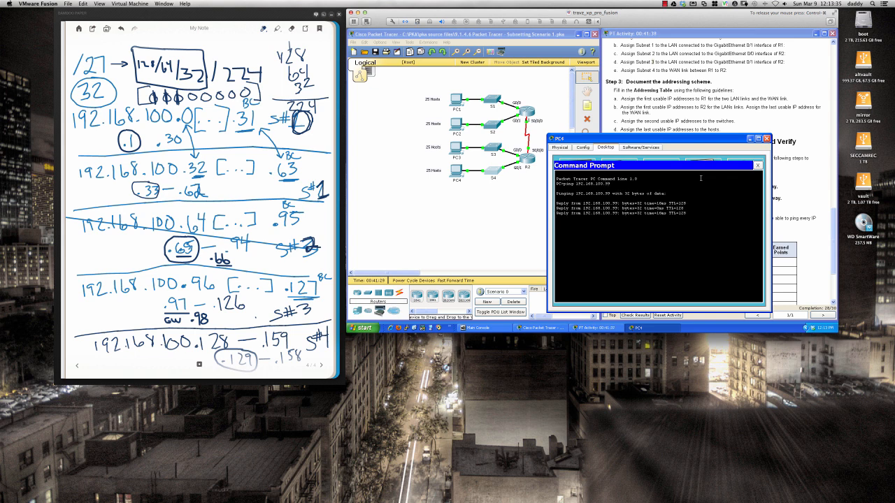
{"action": "key", "text": "Up"}
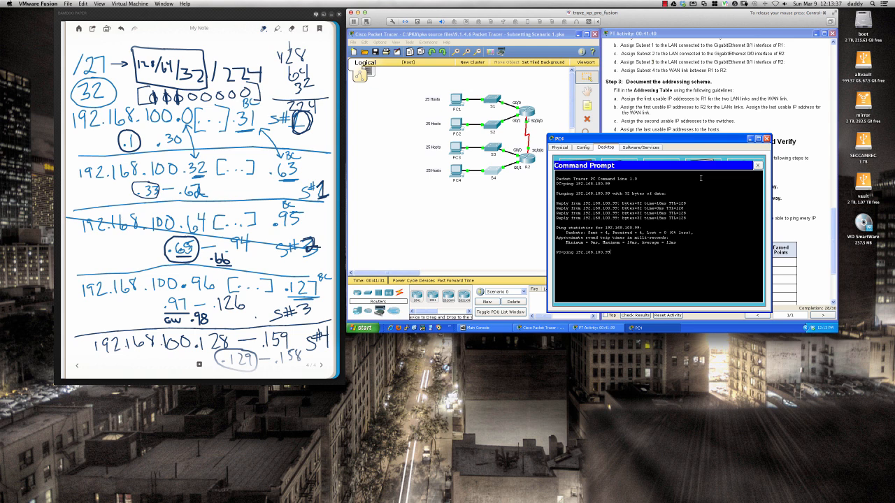
{"action": "key", "text": "Return"}
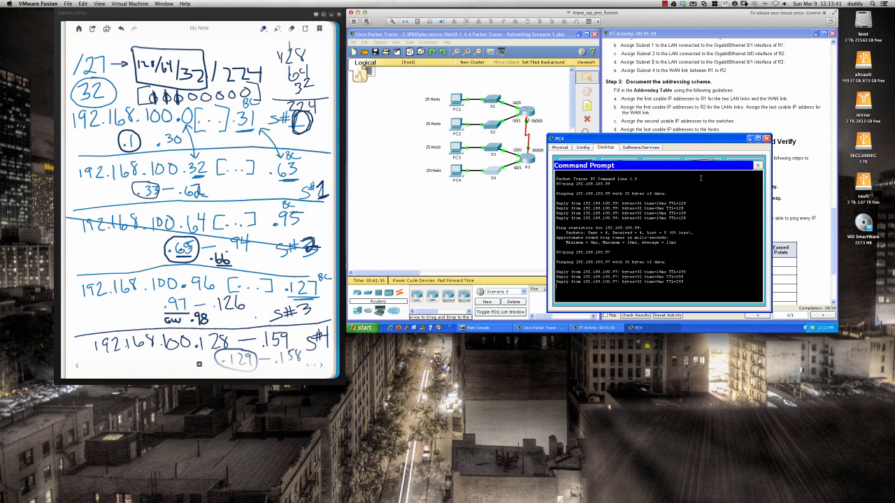
{"action": "key", "text": "Up"}
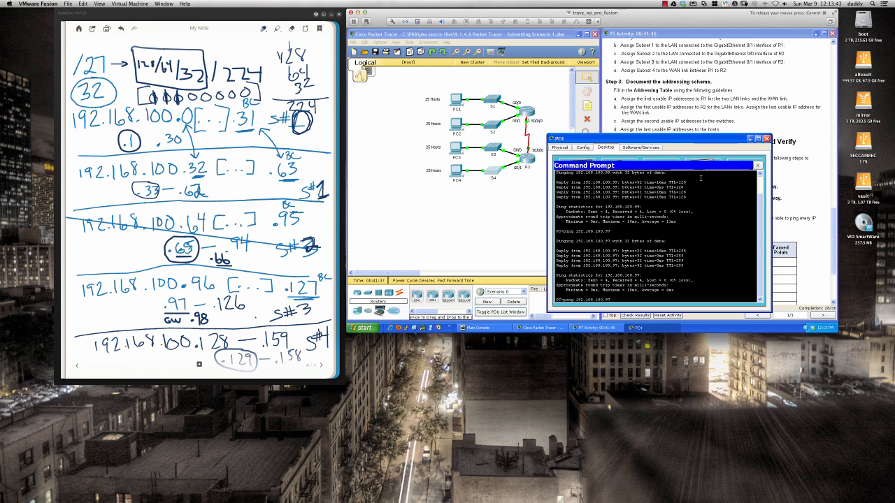
{"action": "key", "text": "Return"}
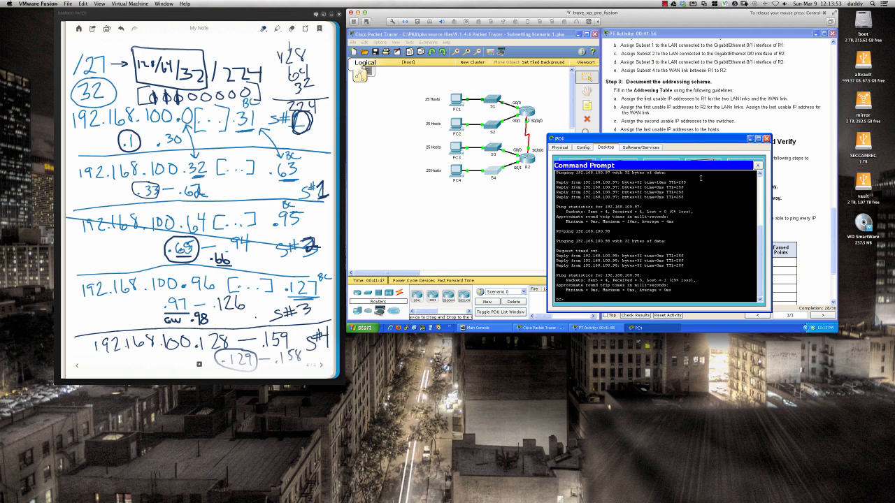
{"action": "left_click", "coordinate": [758, 167]}
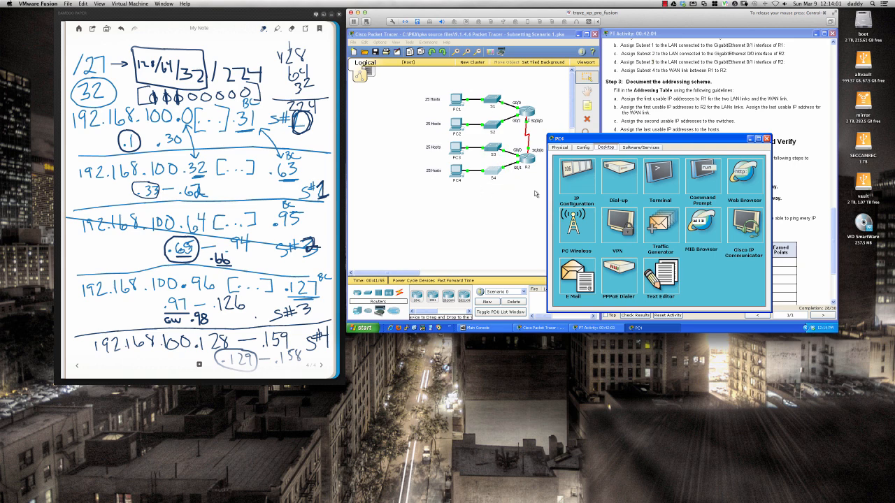
{"action": "left_click", "coordinate": [766, 138]}
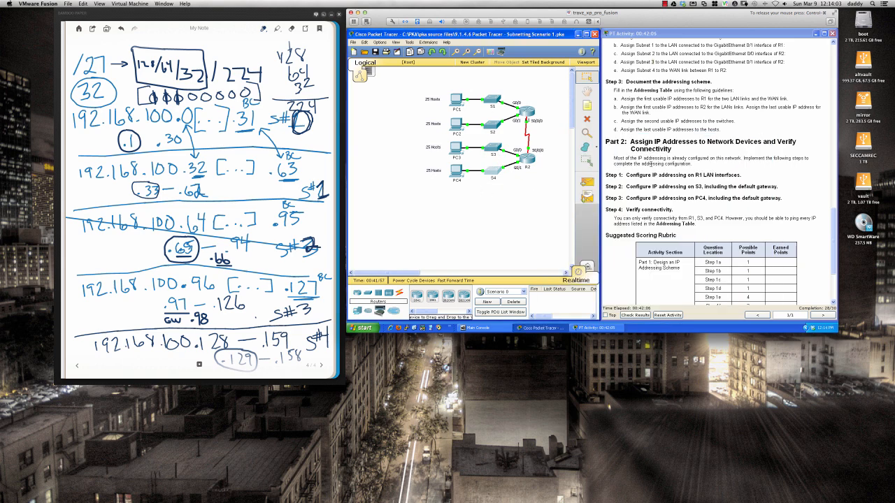
Step: Check the connectivity step in the instructions and ping 192.168.1.97 and 192.168.100.97 from R1's command line
{"action": "left_click", "coordinate": [651, 163]}
{"action": "scroll", "coordinate": [651, 171], "scroll_direction": "down", "scroll_amount": 3}
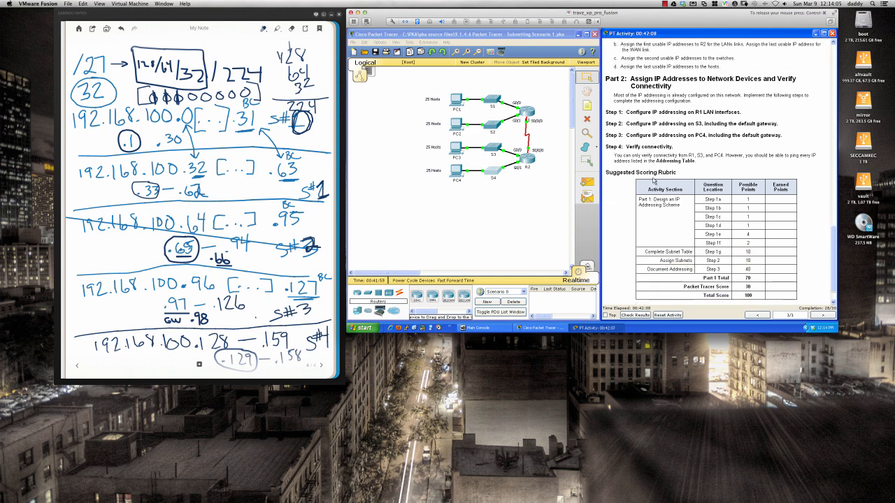
{"action": "scroll", "coordinate": [653, 180], "scroll_direction": "down", "scroll_amount": 1}
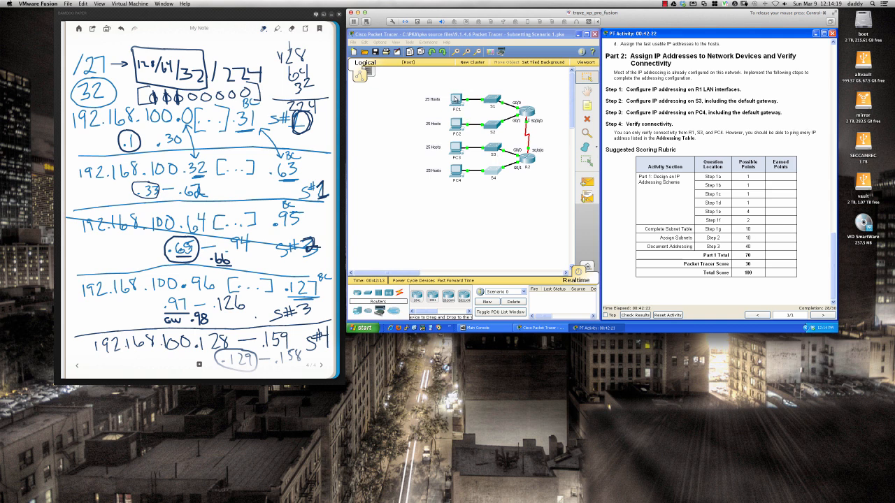
{"action": "left_click", "coordinate": [529, 112]}
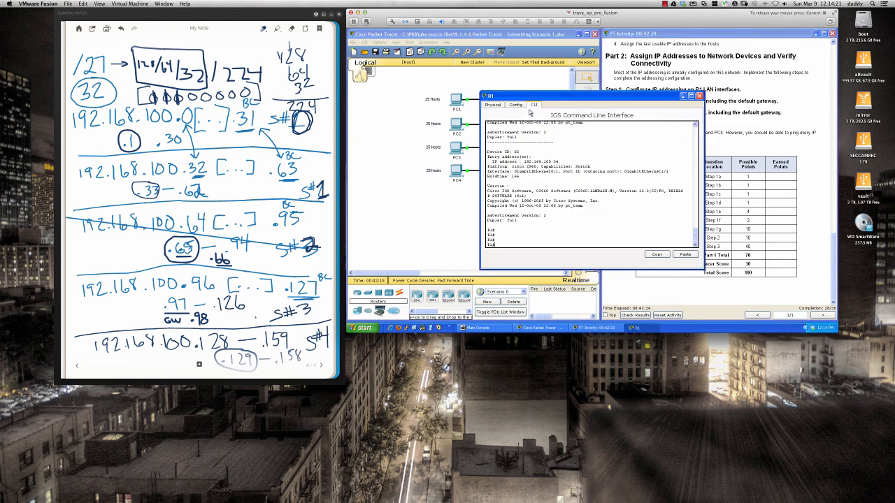
{"action": "left_click_drag", "start_coordinate": [544, 100], "coordinate": [636, 134]}
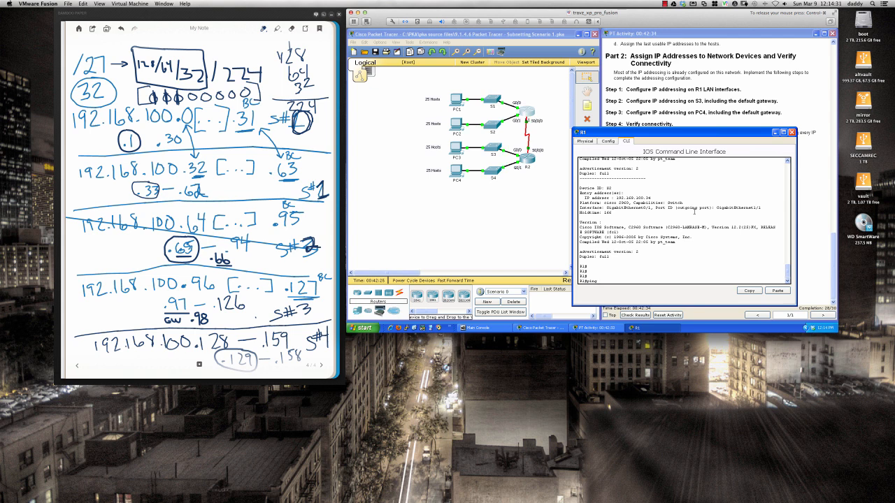
{"action": "type", "text": "192.168.1.97"}
{"action": "key", "text": "Return"}
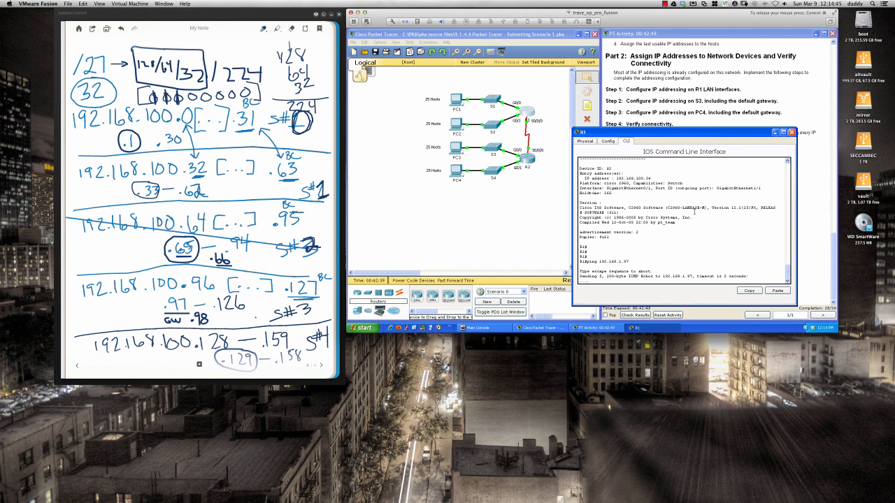
{"action": "key", "text": "Up"}
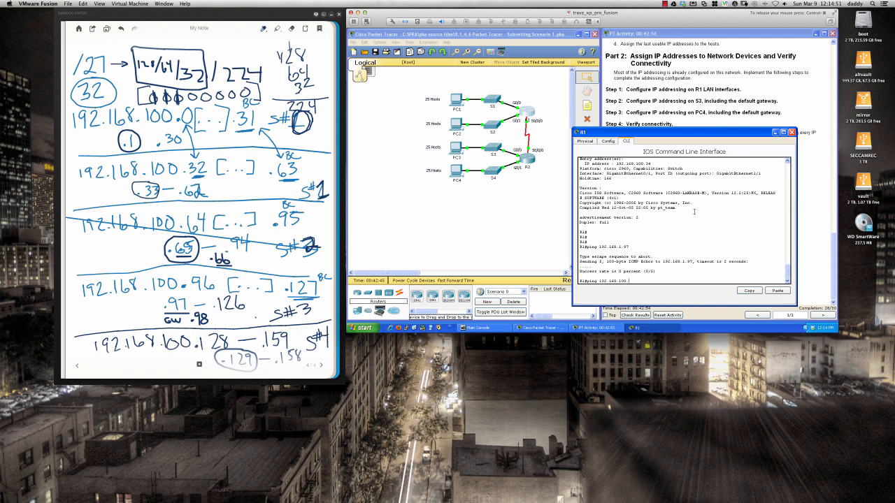
{"action": "type", "text": "7"}
{"action": "key", "text": "Return"}
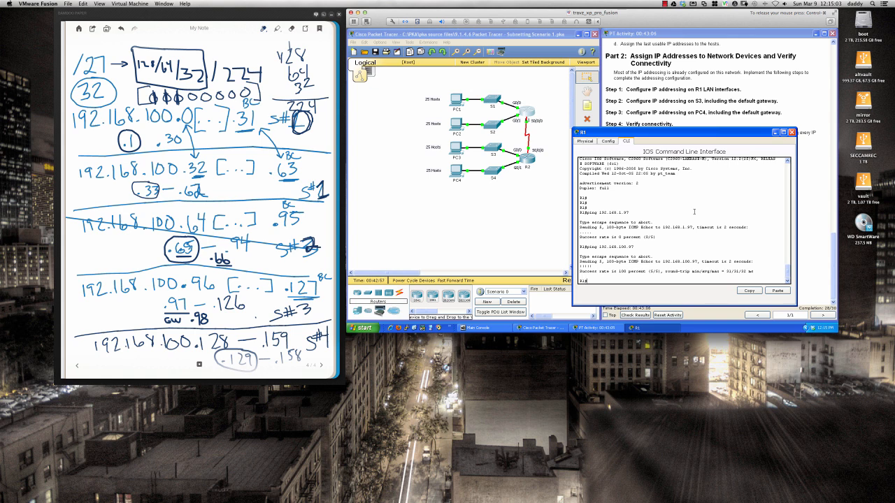
Step: From R1, ping 192.168.100.98 twice and PC4 at 192.168.100.99 once
{"action": "key", "text": "Up"}
{"action": "key", "text": "Return"}
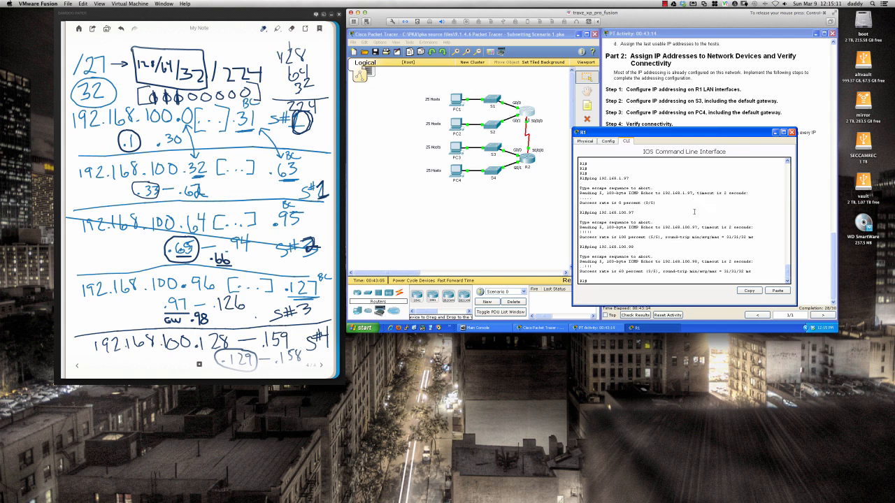
{"action": "key", "text": "Up"}
{"action": "key", "text": "Return"}
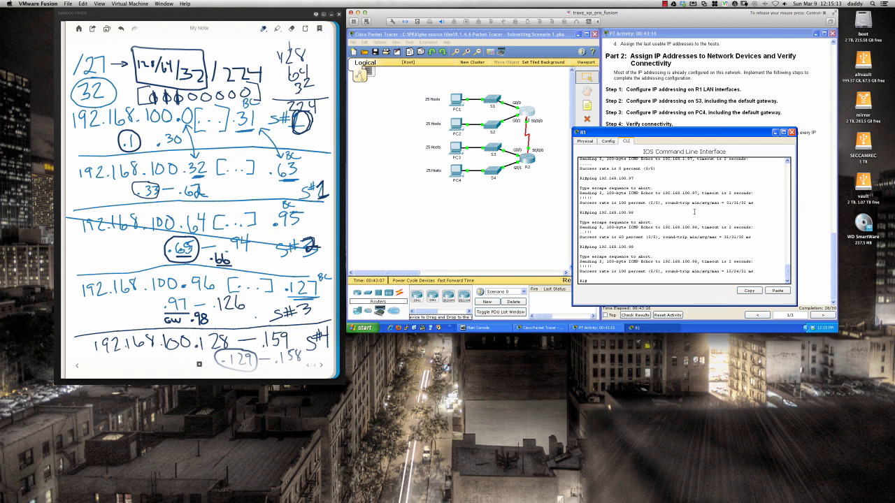
{"action": "key", "text": "Up"}
{"action": "key", "text": "Return"}
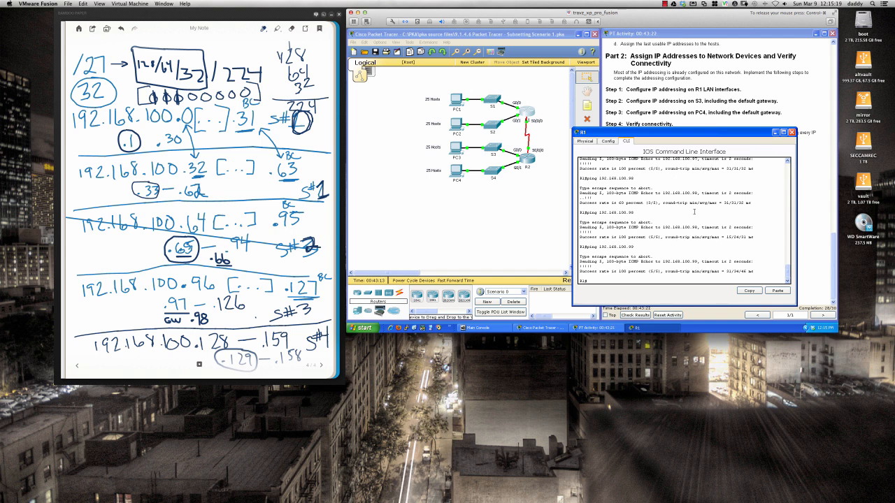
Step: From R1, ping 192.168.100.65 and 192.168.100.66 in subnet 2
{"action": "key", "text": "Up"}
{"action": "key", "text": "BackSpace"}
{"action": "key", "text": "BackSpace"}
{"action": "key", "text": "Return"}
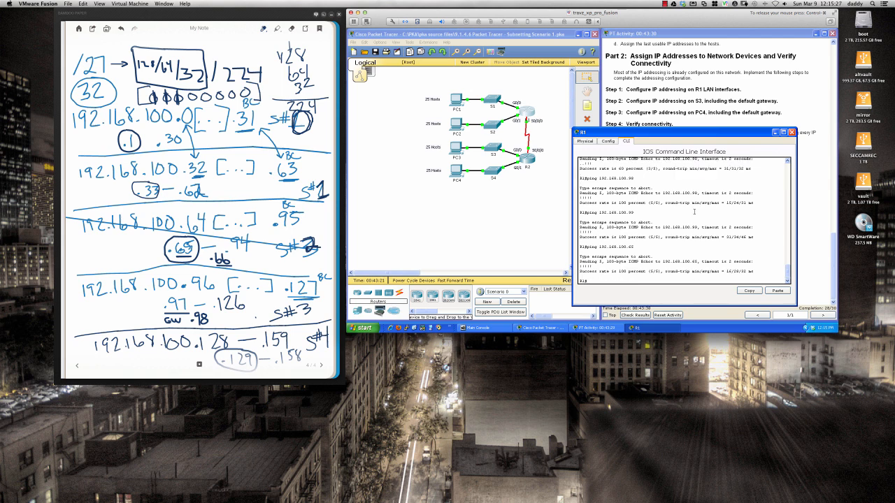
{"action": "key", "text": "Up"}
{"action": "key", "text": "Return"}
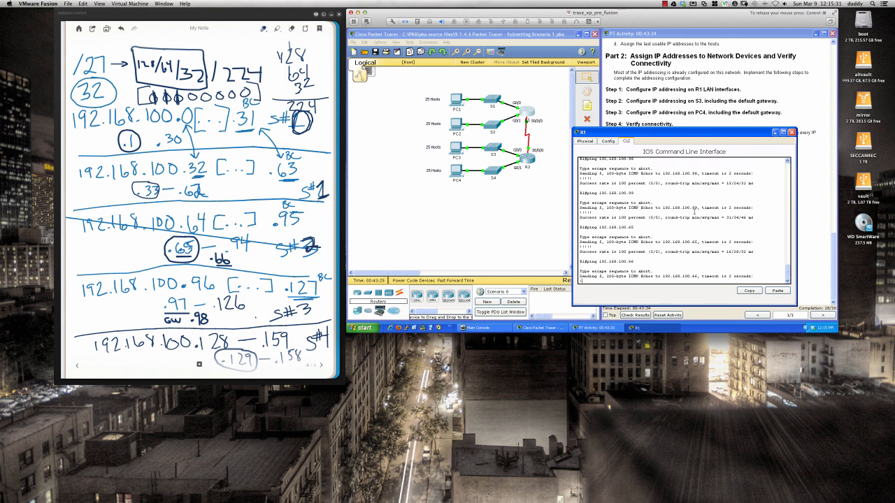
Step: From R1, ping 192.168.100.67 and 192.168.100.68 to look for PC3's address
{"action": "key", "text": "Up"}
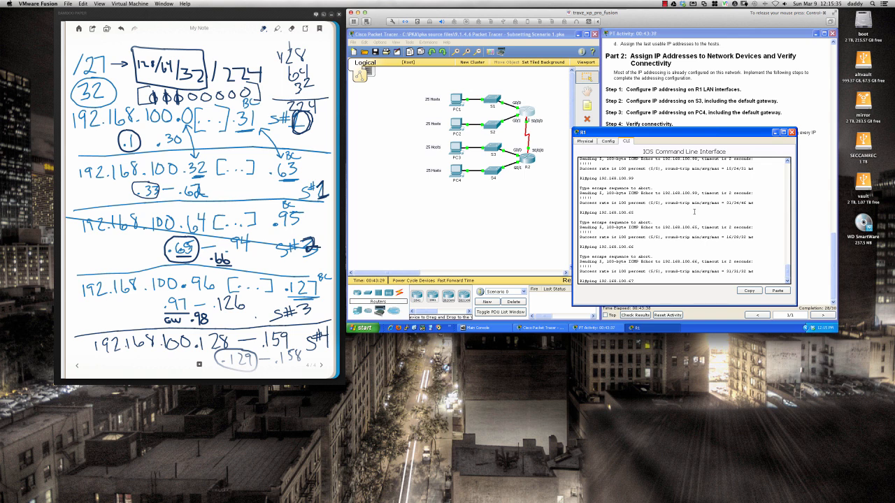
{"action": "key", "text": "Return"}
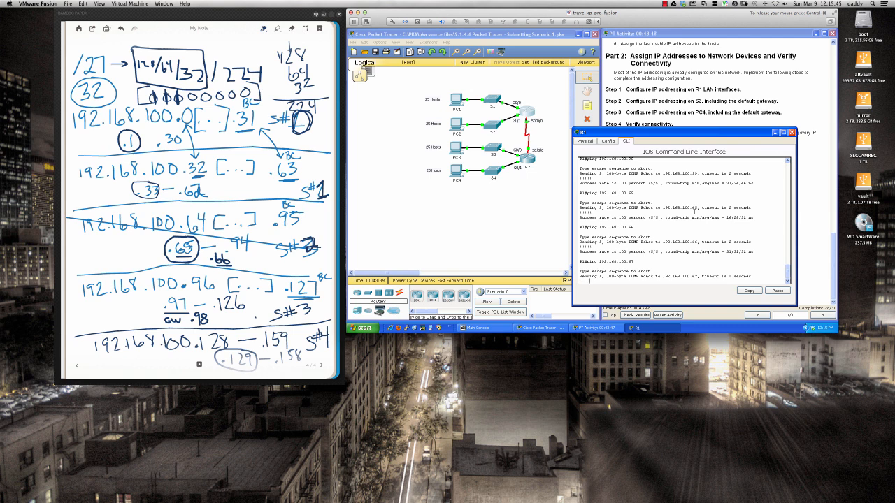
{"action": "key", "text": "Up"}
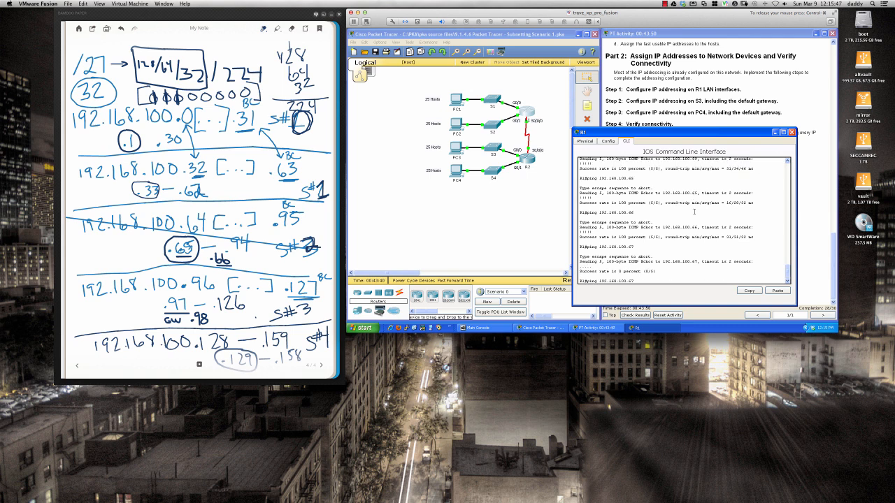
{"action": "key", "text": "Return"}
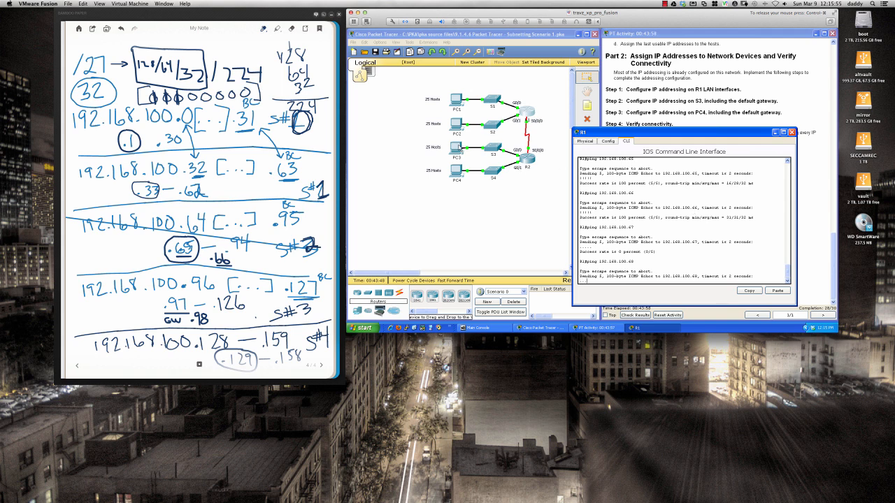
Step: Try to open PC3's configuration, dismiss the dialog and return to R1's command line
{"action": "left_click", "coordinate": [459, 149]}
{"action": "left_click", "coordinate": [471, 184]}
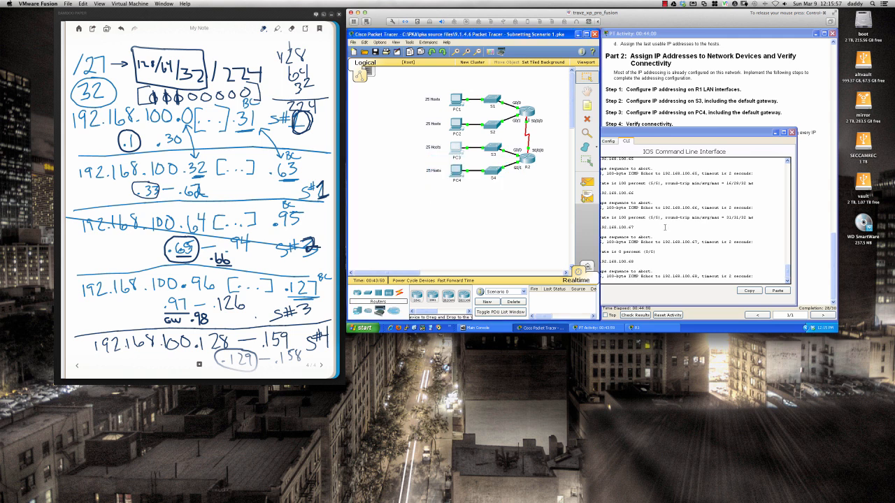
{"action": "left_click", "coordinate": [678, 257]}
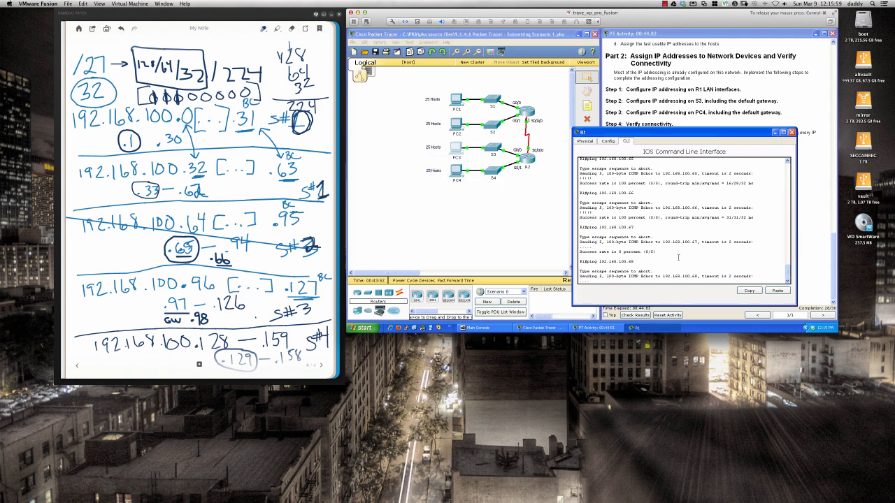
Step: From R1, ping 192.168.100.33 and 192.168.100.34 in subnet 1
{"action": "key", "text": "Up"}
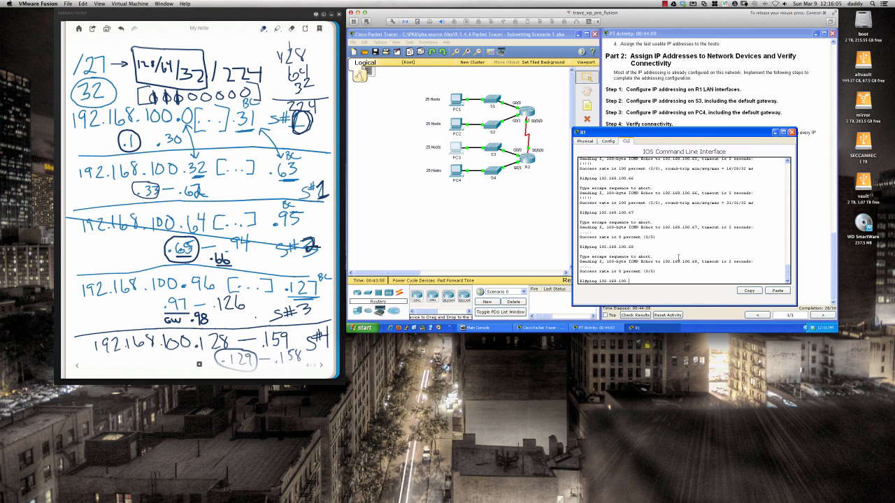
{"action": "key", "text": "Return"}
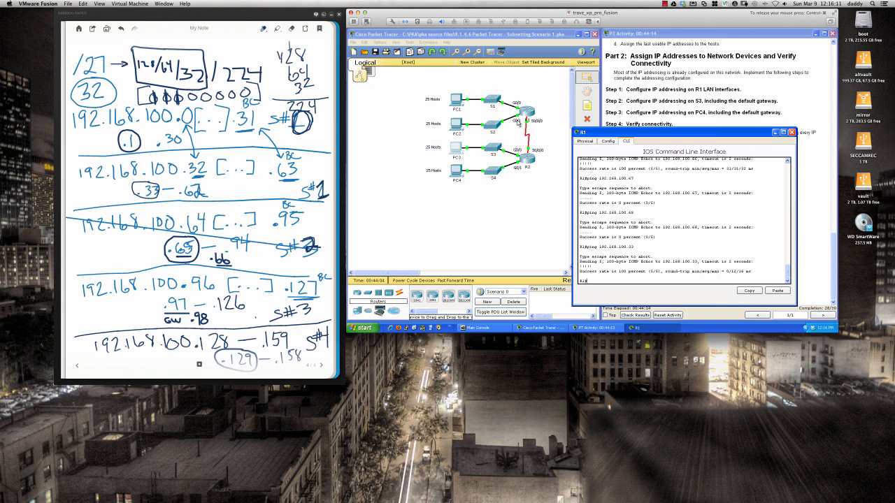
{"action": "key", "text": "Up"}
{"action": "key", "text": "Return"}
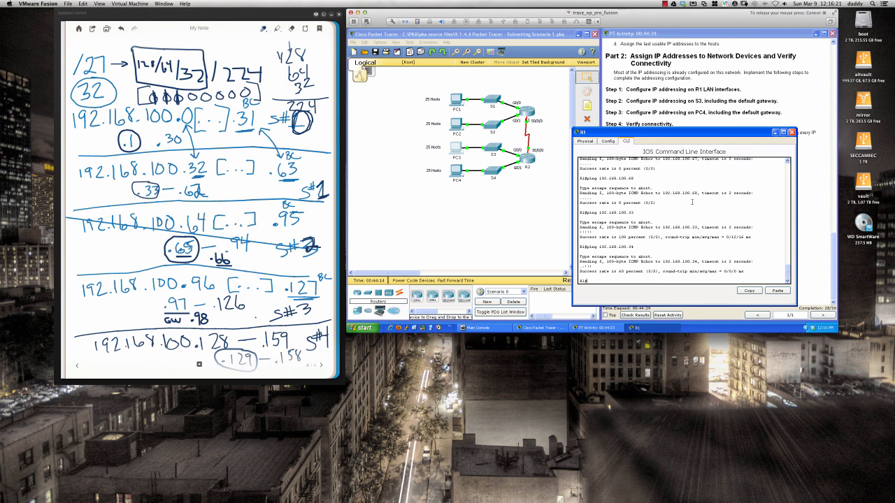
Step: From R1, ping 192.168.100.34 again and then 192.168.100.35, and close R1's window
{"action": "key", "text": "Up"}
{"action": "key", "text": "Return"}
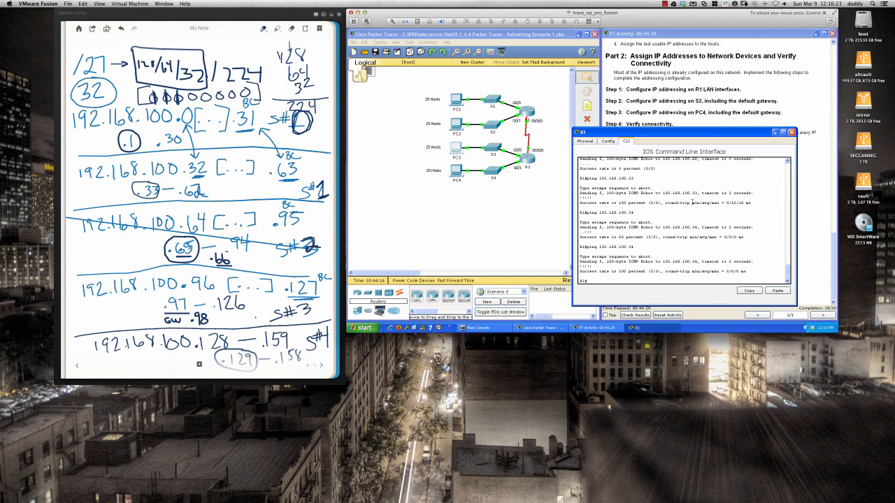
{"action": "key", "text": "Up"}
{"action": "type", "text": "5"}
{"action": "key", "text": "Return"}
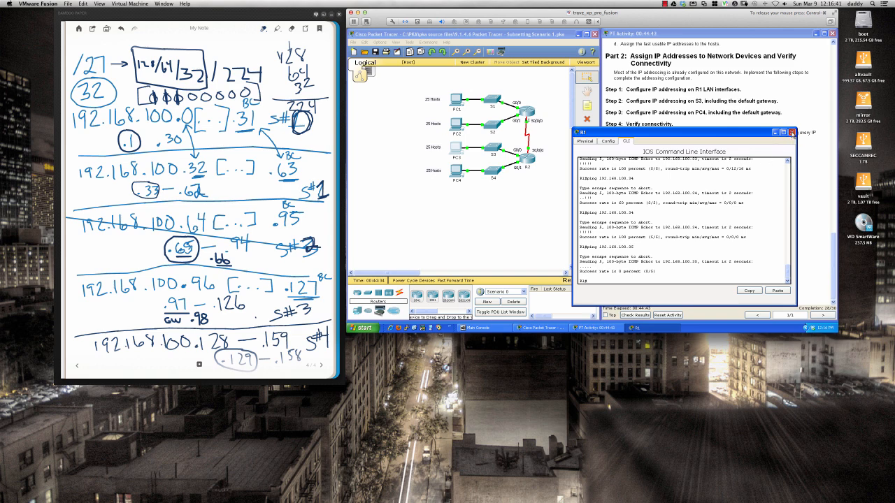
{"action": "left_click", "coordinate": [792, 133]}
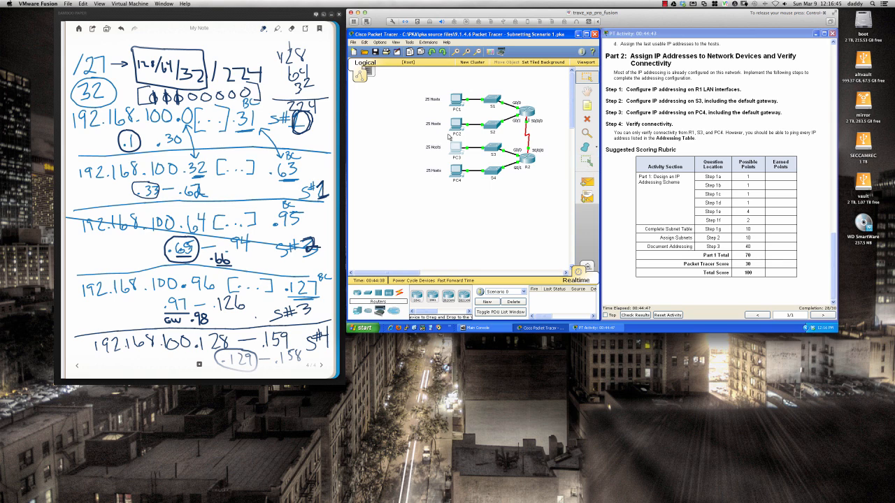
Step: From PC4's command prompt, ping R1's LAN address 192.168.100.1
{"action": "left_click", "coordinate": [456, 174]}
{"action": "left_click_drag", "start_coordinate": [553, 95], "coordinate": [439, 141]}
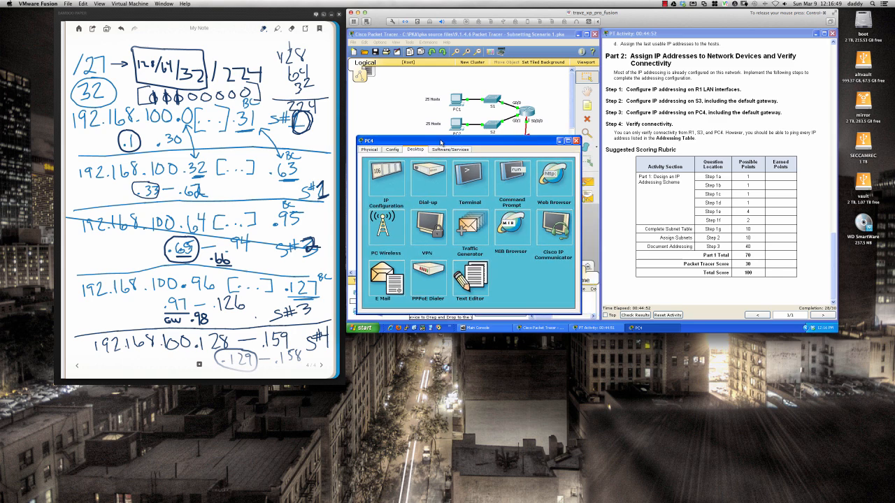
{"action": "left_click", "coordinate": [518, 175]}
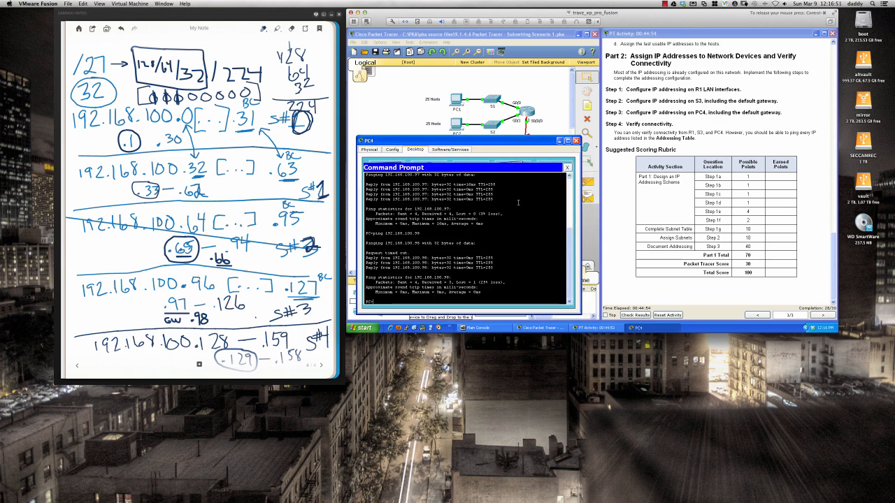
{"action": "type", "text": "ping 192.168.100.1"}
{"action": "key", "text": "Return"}
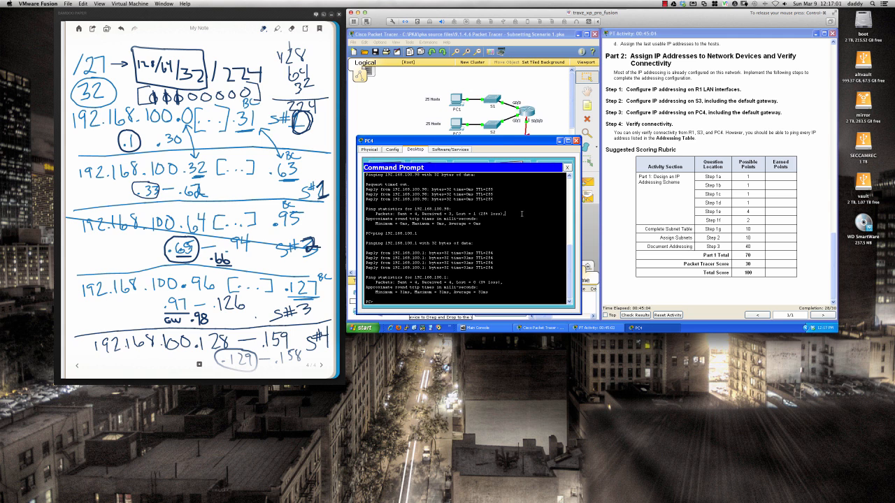
Step: From PC4, ping 192.168.100.2 twice, and close the command prompt and PC4's window
{"action": "key", "text": "Up"}
{"action": "type", "text": "2"}
{"action": "key", "text": "Return"}
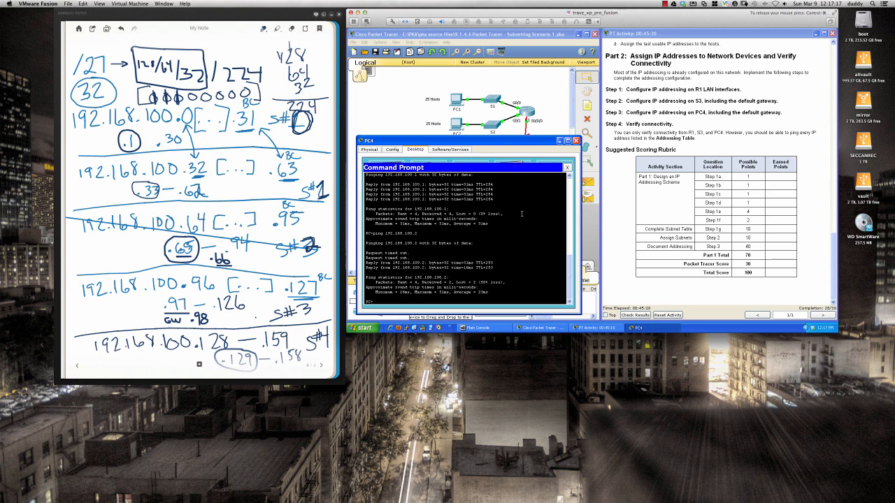
{"action": "key", "text": "Up"}
{"action": "key", "text": "Return"}
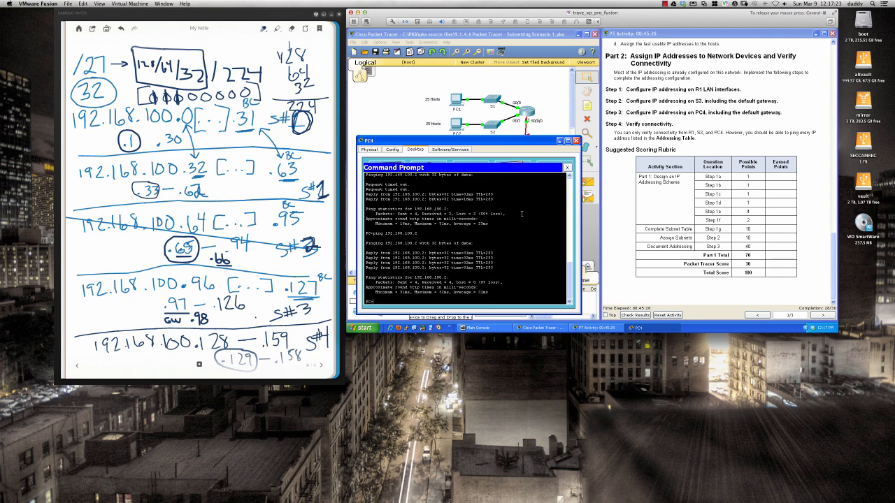
{"action": "left_click", "coordinate": [567, 168]}
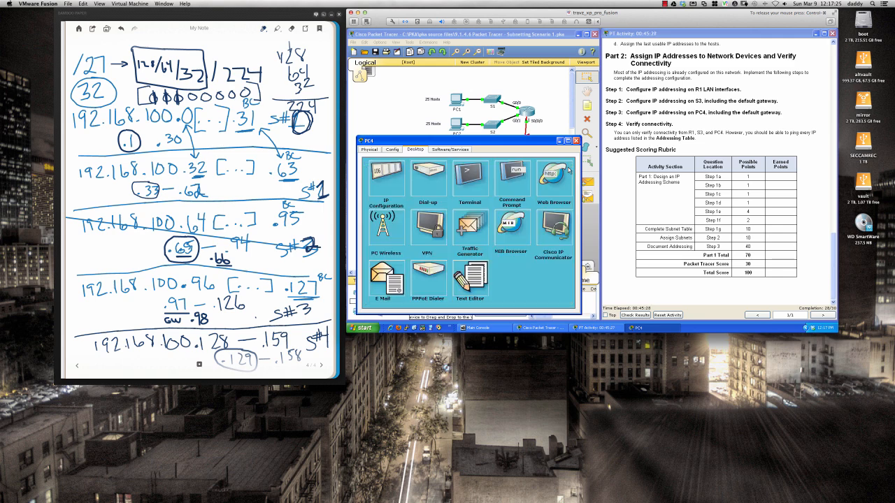
{"action": "left_click", "coordinate": [577, 142]}
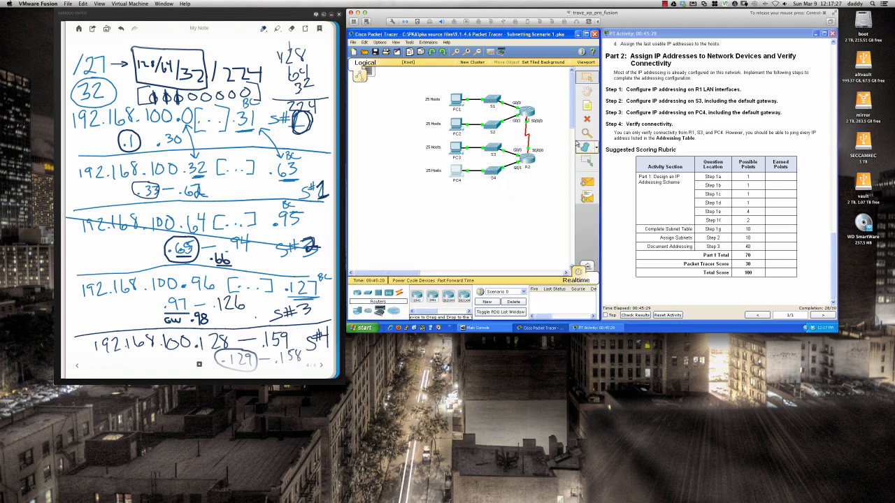
Step: Check the activity results and review the individual assessment items for mistakes, then return to the topology
{"action": "scroll", "coordinate": [636, 237], "scroll_direction": "up", "scroll_amount": 7}
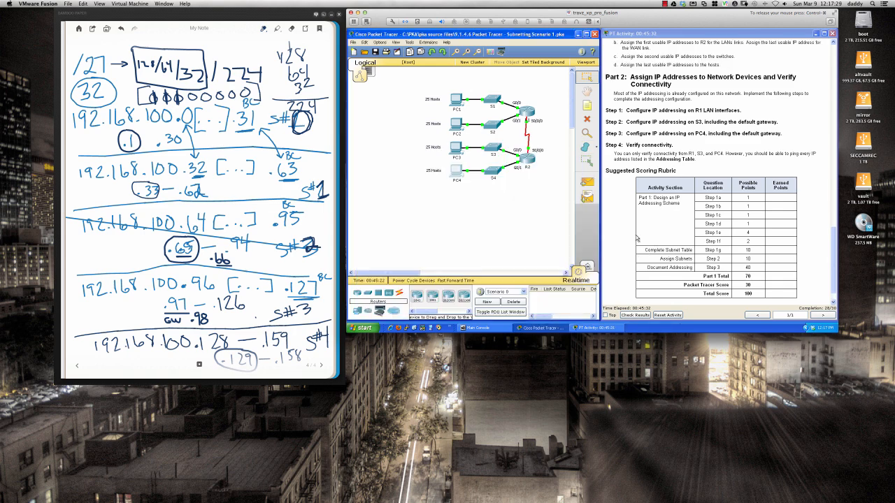
{"action": "scroll", "coordinate": [636, 238], "scroll_direction": "up", "scroll_amount": 10}
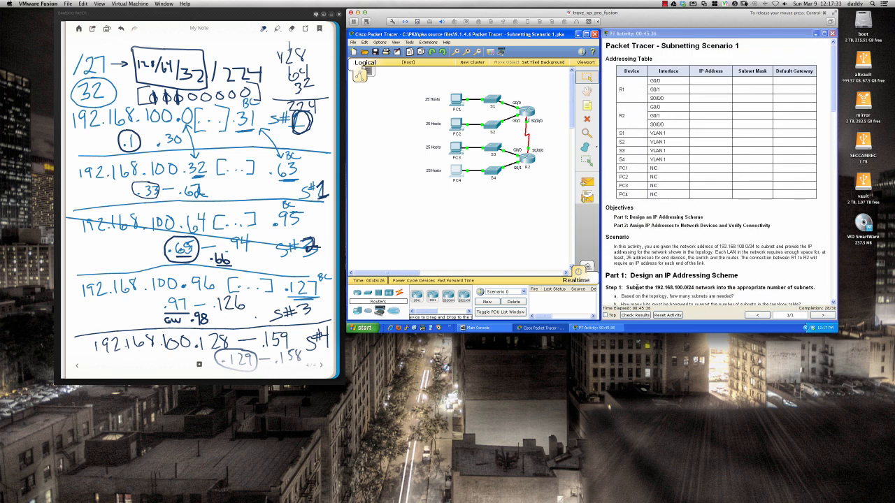
{"action": "left_click", "coordinate": [636, 315]}
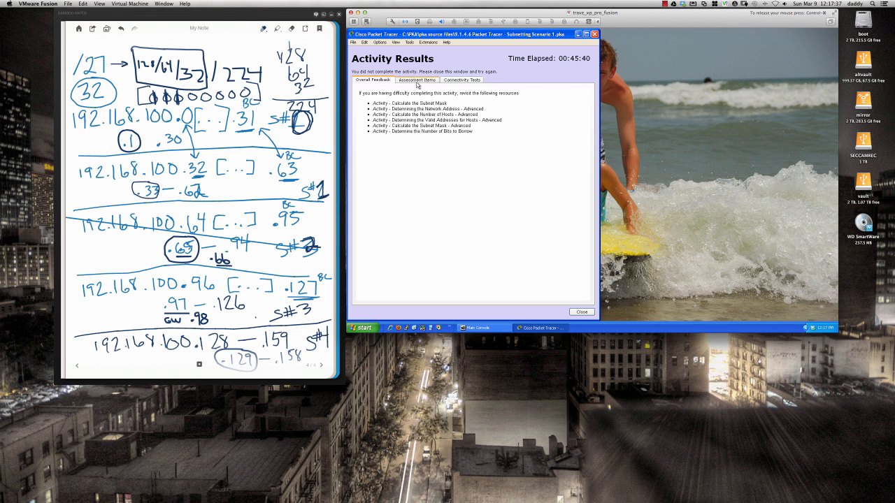
{"action": "left_click", "coordinate": [417, 80]}
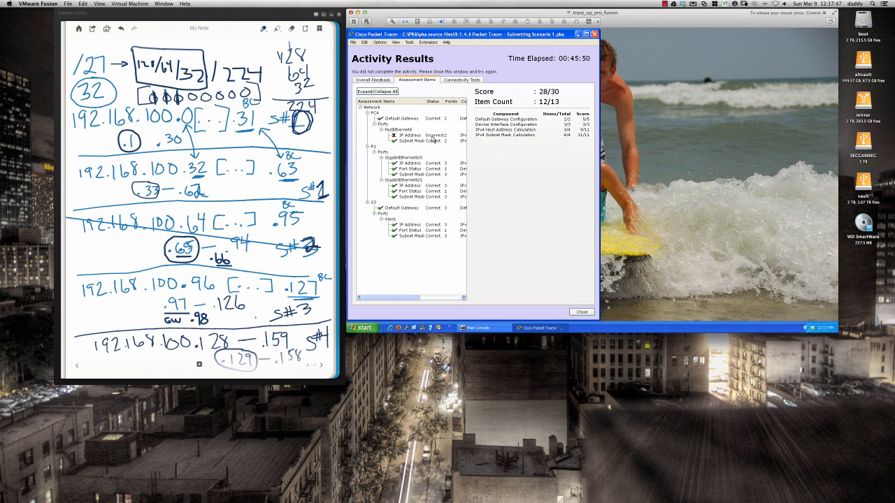
{"action": "left_click", "coordinate": [585, 312]}
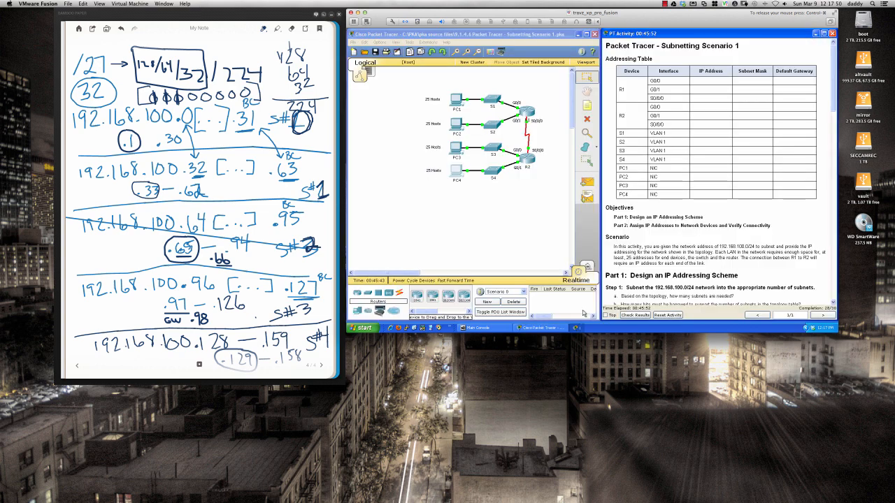
Step: Open PC4's IP configuration
{"action": "left_click", "coordinate": [457, 172]}
{"action": "left_click_drag", "start_coordinate": [573, 97], "coordinate": [454, 133]}
{"action": "left_click", "coordinate": [404, 176]}
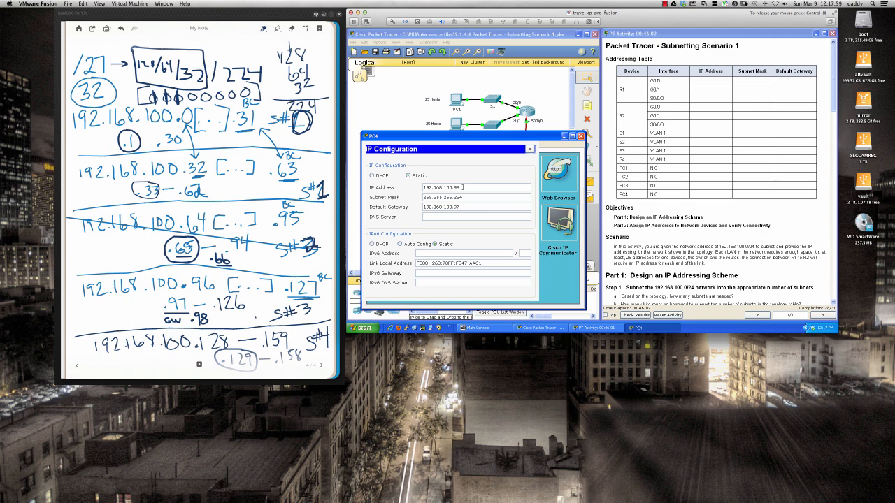
Step: Review the activity instructions for the rule on which usable IP address to assign to the hosts
{"action": "left_click", "coordinate": [724, 239]}
{"action": "scroll", "coordinate": [720, 241], "scroll_direction": "down", "scroll_amount": 2}
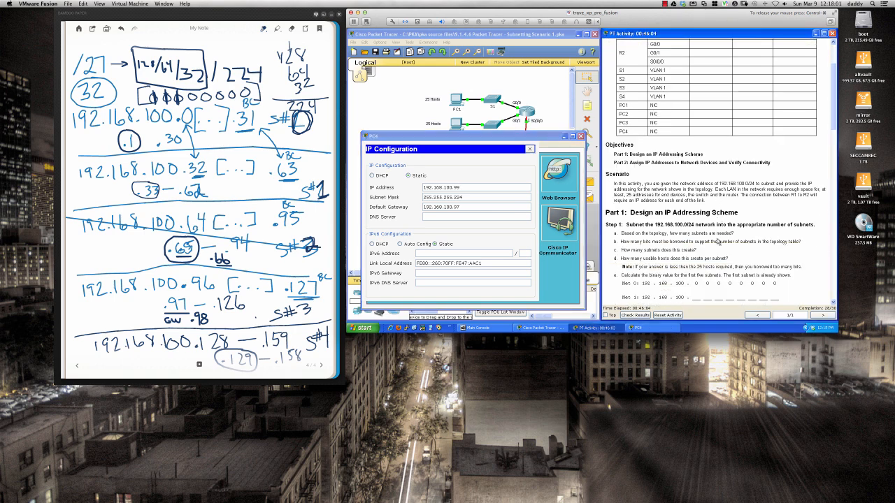
{"action": "scroll", "coordinate": [718, 242], "scroll_direction": "down", "scroll_amount": 2}
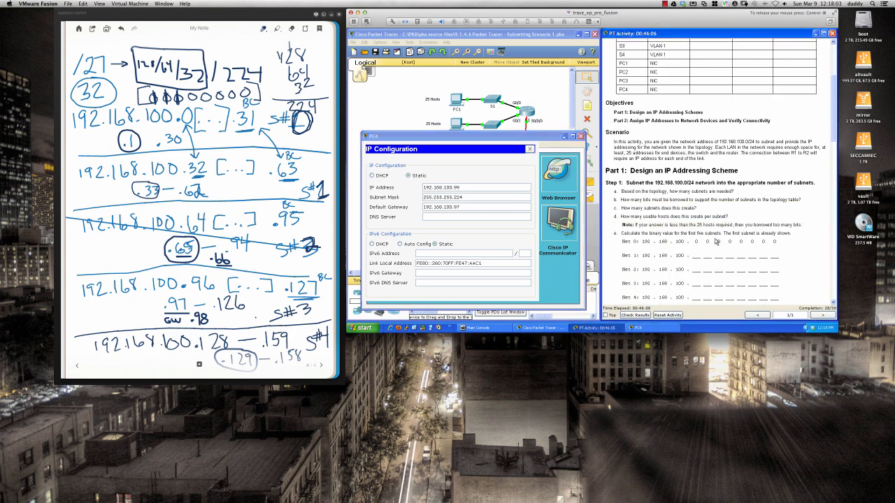
{"action": "scroll", "coordinate": [718, 241], "scroll_direction": "down", "scroll_amount": 4}
{"action": "scroll", "coordinate": [713, 239], "scroll_direction": "down", "scroll_amount": 2}
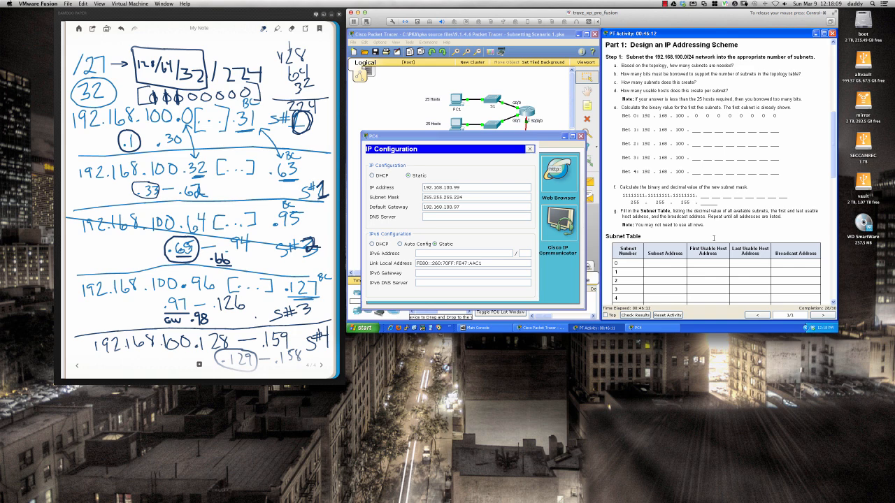
{"action": "scroll", "coordinate": [713, 239], "scroll_direction": "down", "scroll_amount": 5}
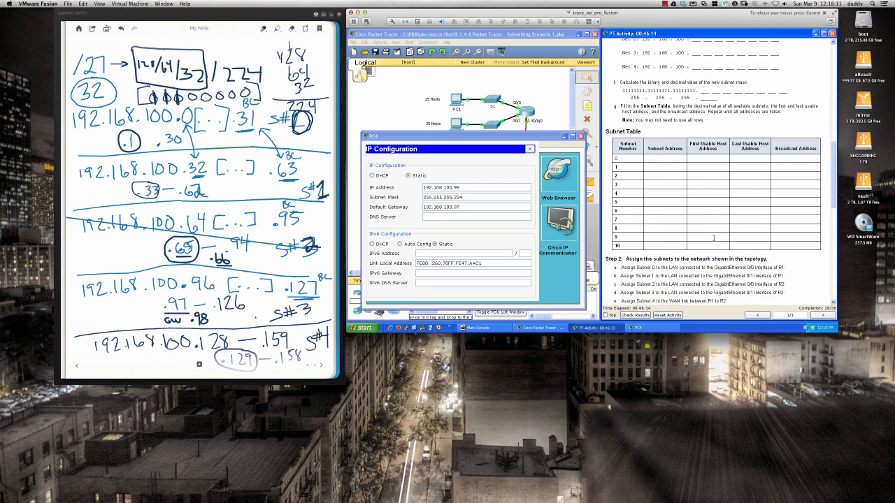
{"action": "scroll", "coordinate": [714, 239], "scroll_direction": "down", "scroll_amount": 4}
{"action": "scroll", "coordinate": [713, 238], "scroll_direction": "down", "scroll_amount": 4}
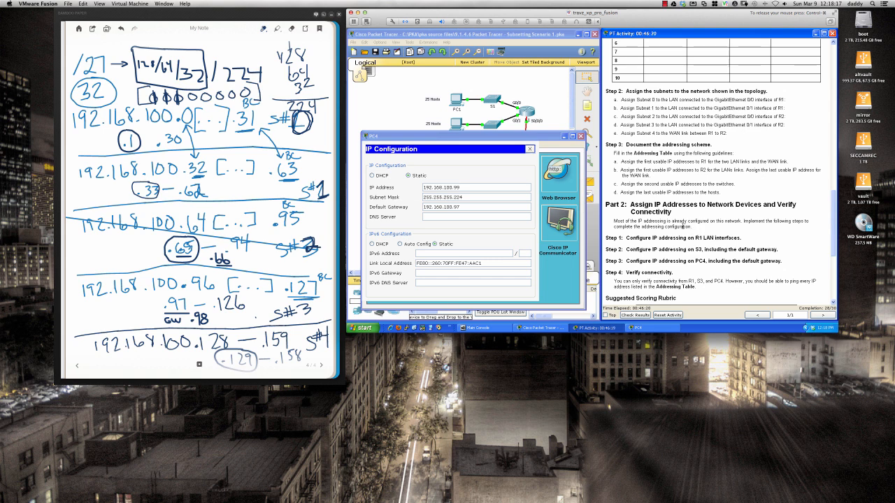
{"action": "scroll", "coordinate": [677, 227], "scroll_direction": "down", "scroll_amount": 4}
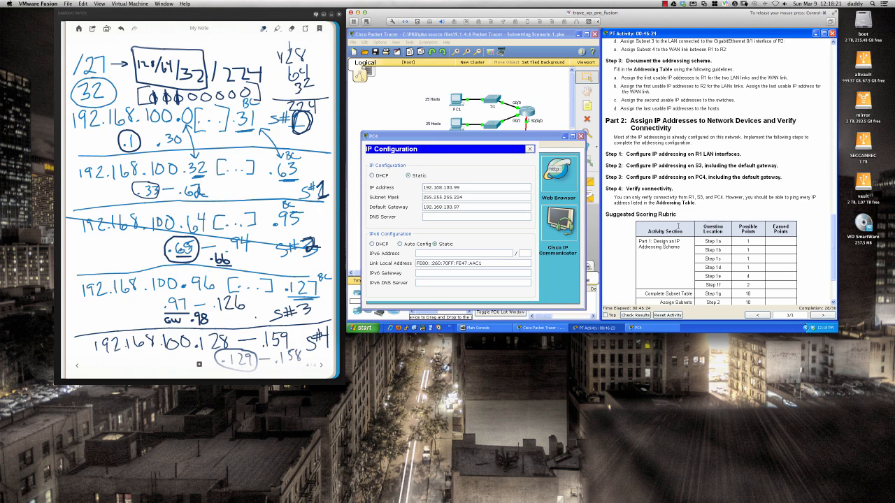
{"action": "scroll", "coordinate": [678, 227], "scroll_direction": "down", "scroll_amount": 3}
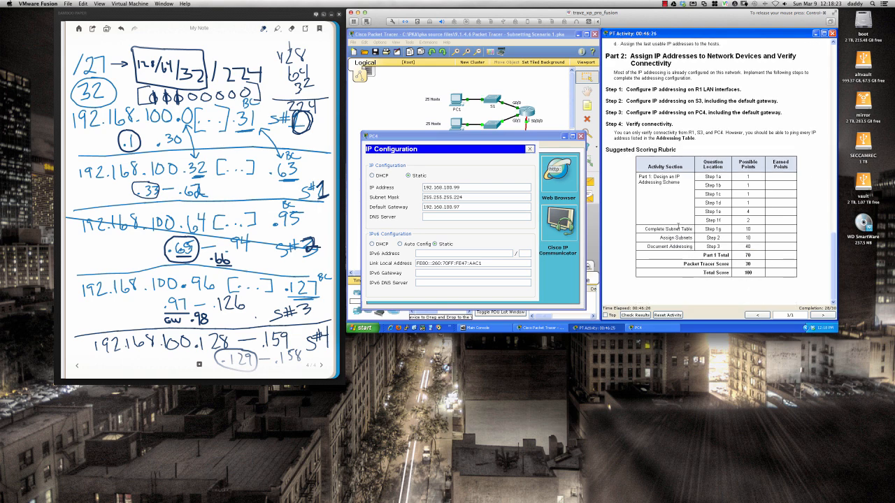
Step: Set PC4's IP address to 192.168.100.126, the last usable host address in subnet 3, and close its window
{"action": "left_click", "coordinate": [461, 188]}
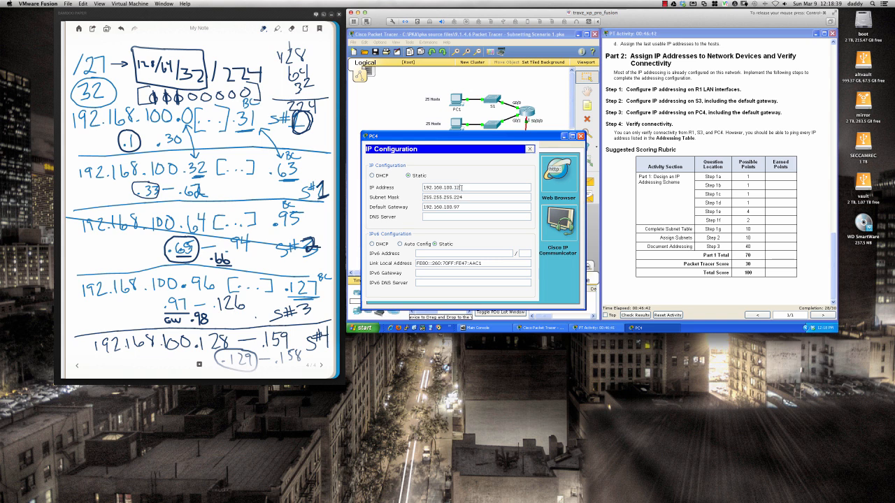
{"action": "left_click", "coordinate": [530, 149]}
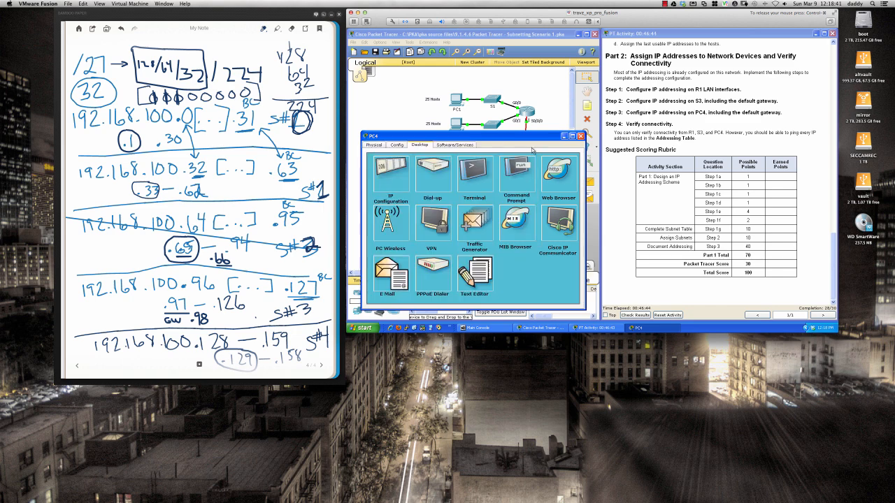
{"action": "left_click", "coordinate": [580, 136]}
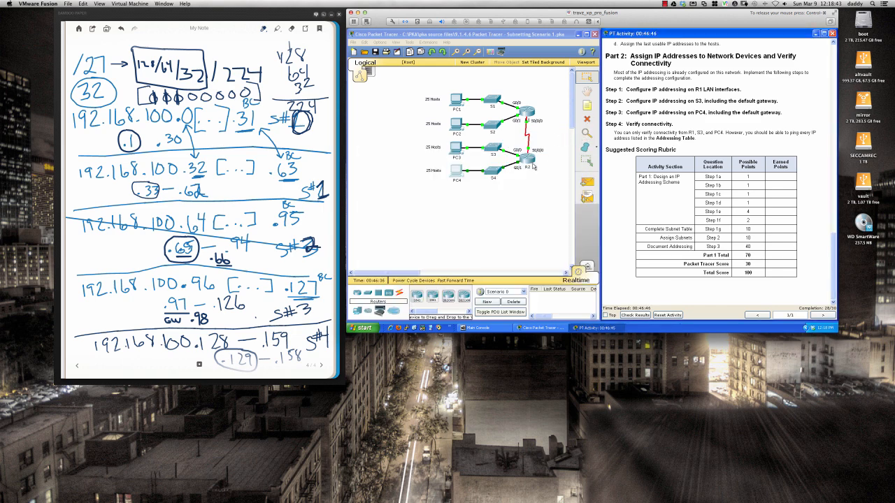
Step: Reopen PC4's command prompt, repeat the ping to 192.168.100.2 and close PC4's window
{"action": "left_click", "coordinate": [458, 172]}
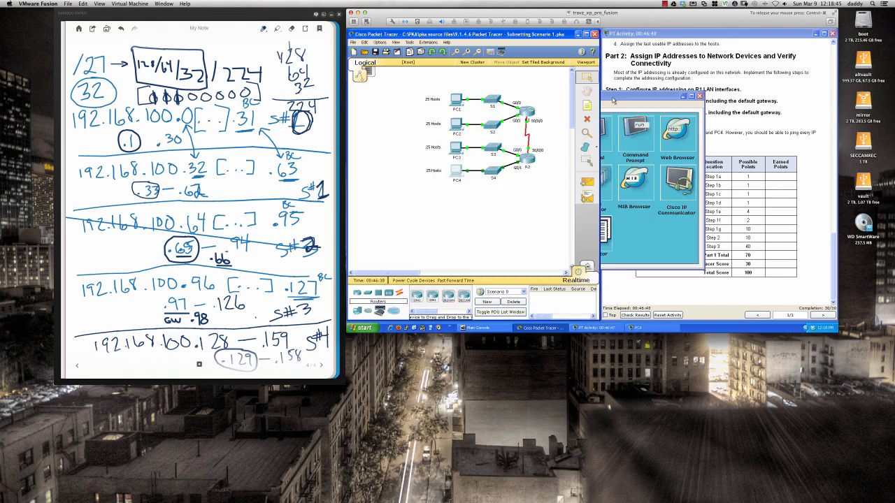
{"action": "left_click_drag", "start_coordinate": [614, 98], "coordinate": [492, 146]}
{"action": "left_click", "coordinate": [517, 175]}
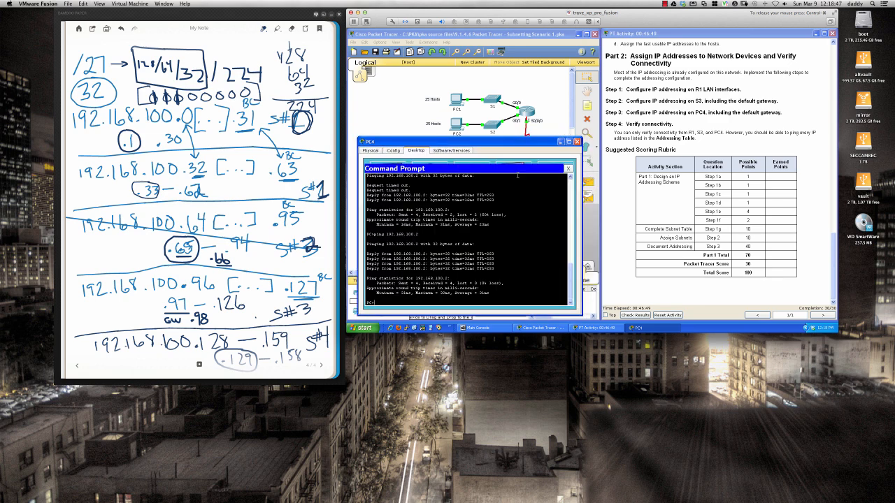
{"action": "key", "text": "Up"}
{"action": "key", "text": "Return"}
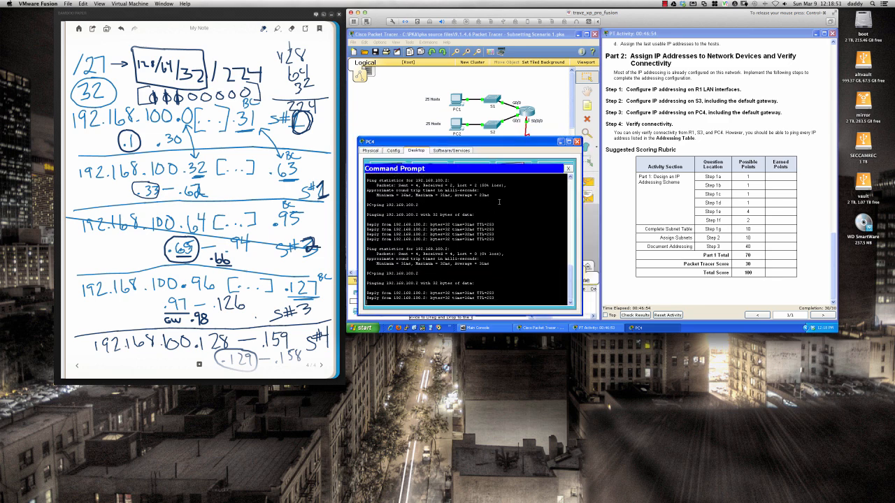
{"action": "left_click", "coordinate": [575, 142]}
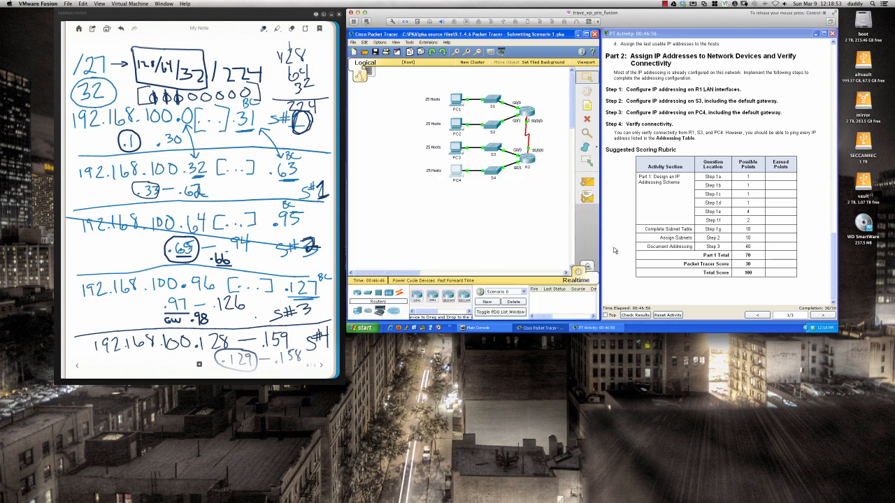
Step: Recheck the activity results, examine the assessment item for PC4's IP address and close the results
{"action": "left_click", "coordinate": [637, 314]}
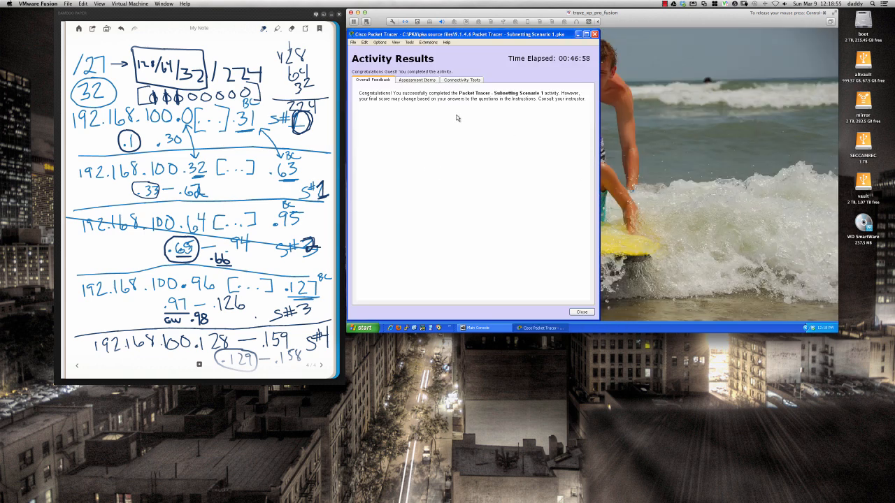
{"action": "left_click", "coordinate": [421, 81]}
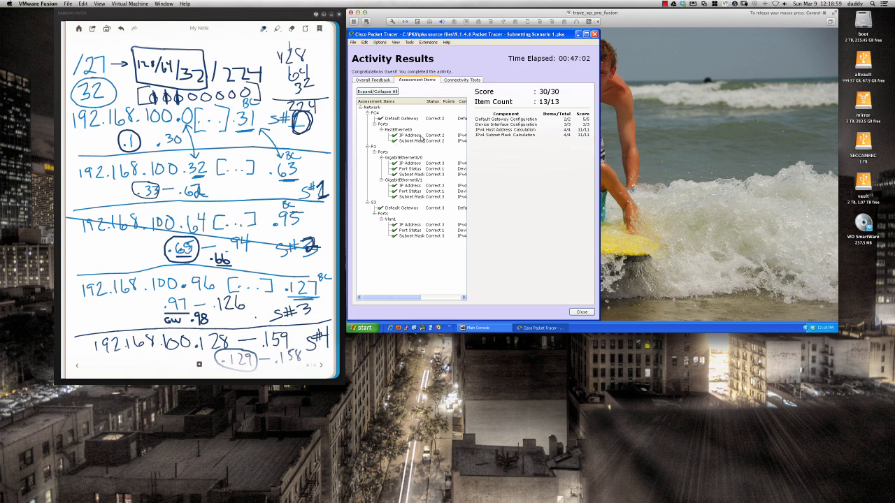
{"action": "left_click", "coordinate": [582, 312]}
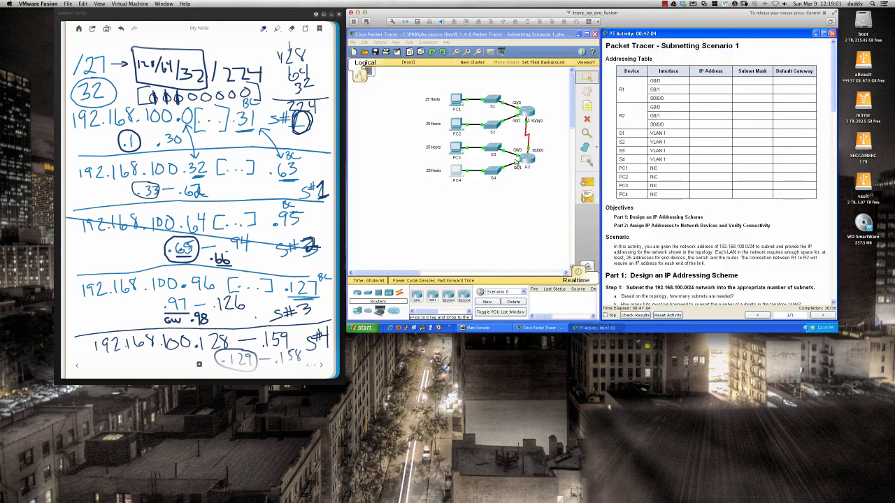
Step: Open PC4's command prompt and ping 192.168.100.94 to test connectivity with the host in subnet 2
{"action": "left_click", "coordinate": [461, 170]}
{"action": "left_click_drag", "start_coordinate": [516, 92], "coordinate": [602, 140]}
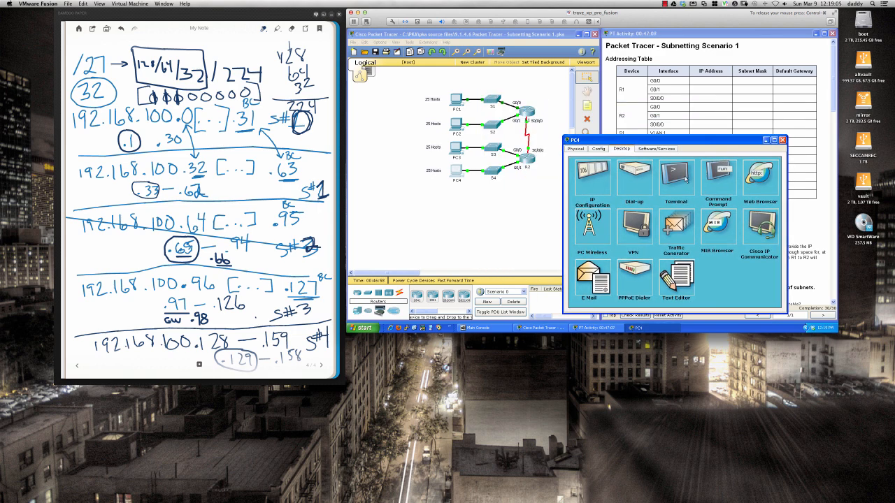
{"action": "left_click", "coordinate": [706, 175]}
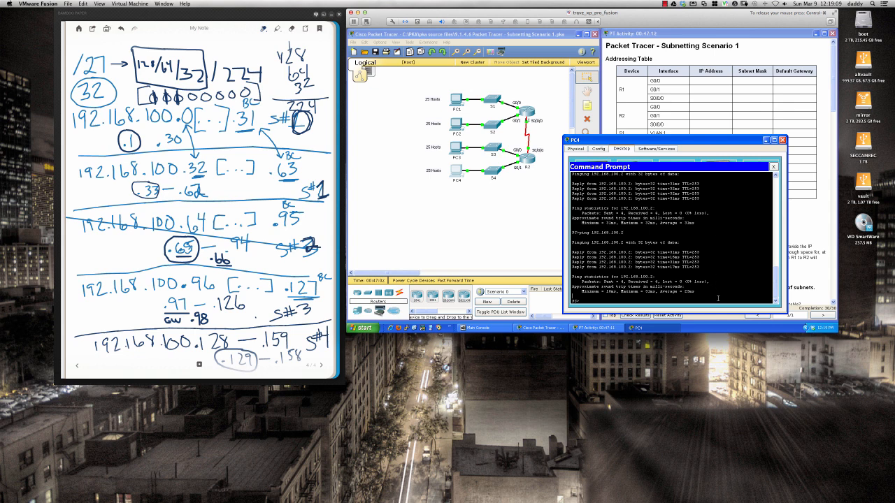
{"action": "key", "text": "Return"}
{"action": "key", "text": "Return"}
{"action": "key", "text": "Return"}
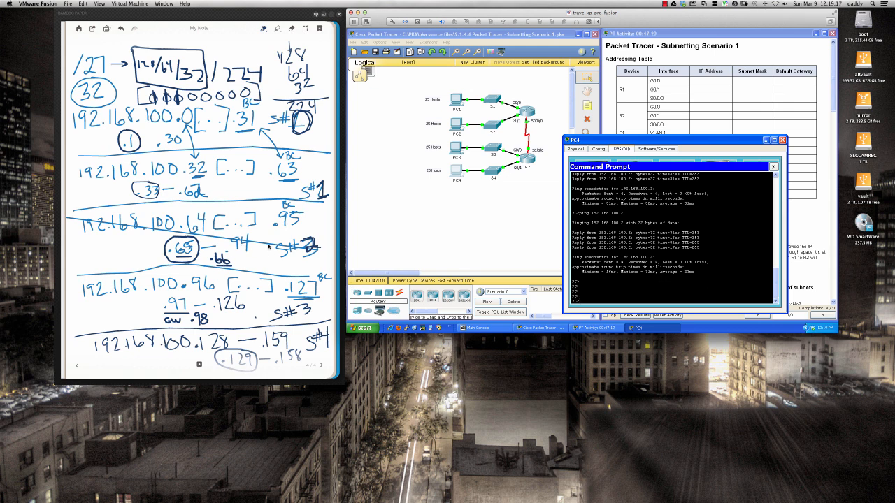
{"action": "type", "text": "ping 192.168.100.94"}
{"action": "key", "text": "Return"}
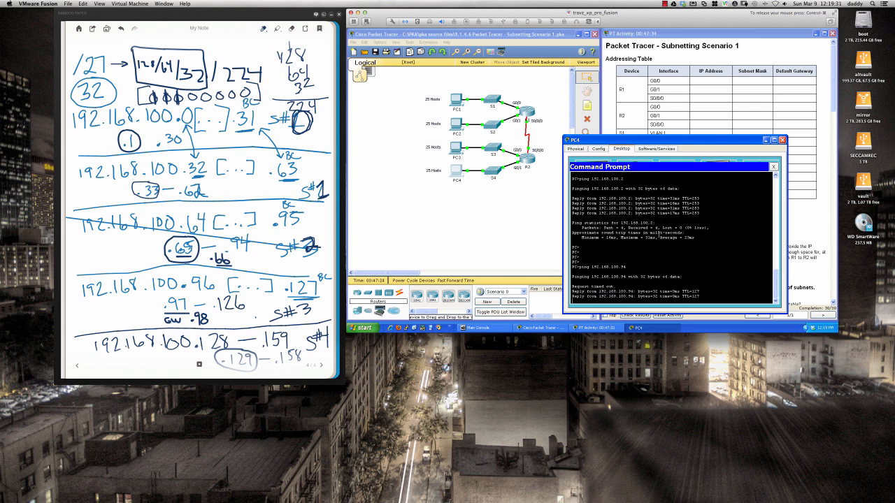
Step: Ping 192.168.100.62 and 192.168.100.30 from PC4's command prompt and close PC4's window
{"action": "key", "text": "Up"}
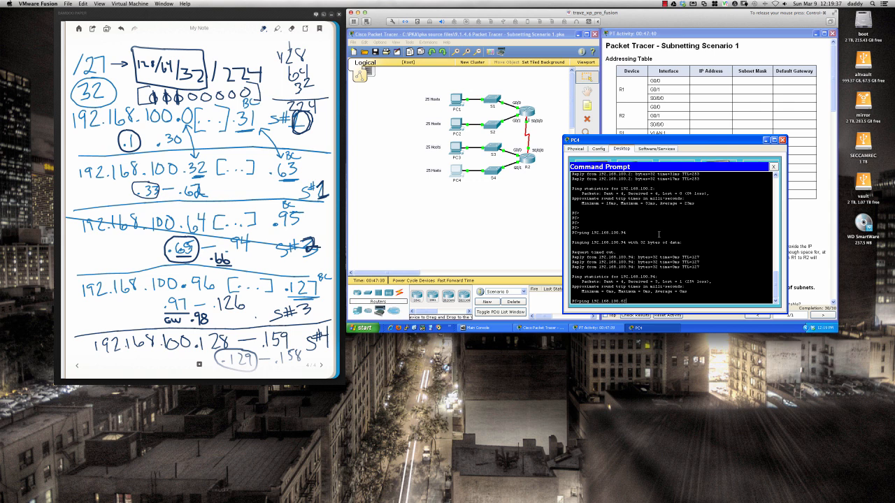
{"action": "key", "text": "Return"}
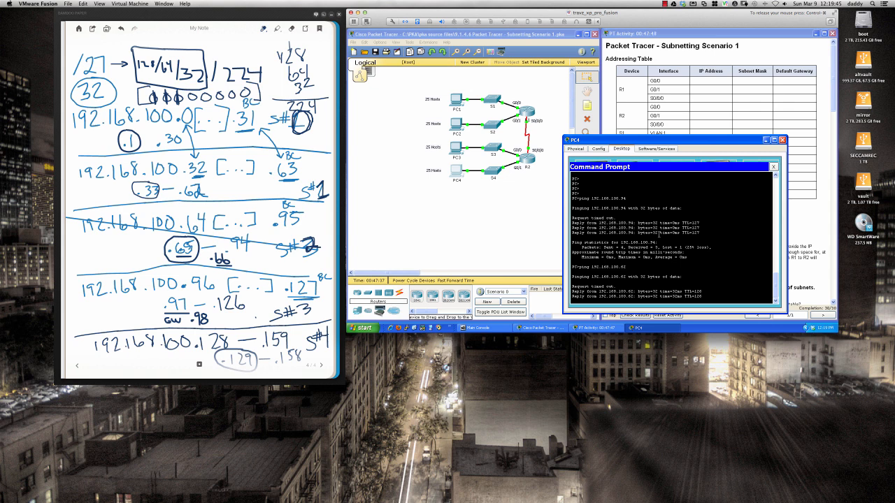
{"action": "key", "text": "Up"}
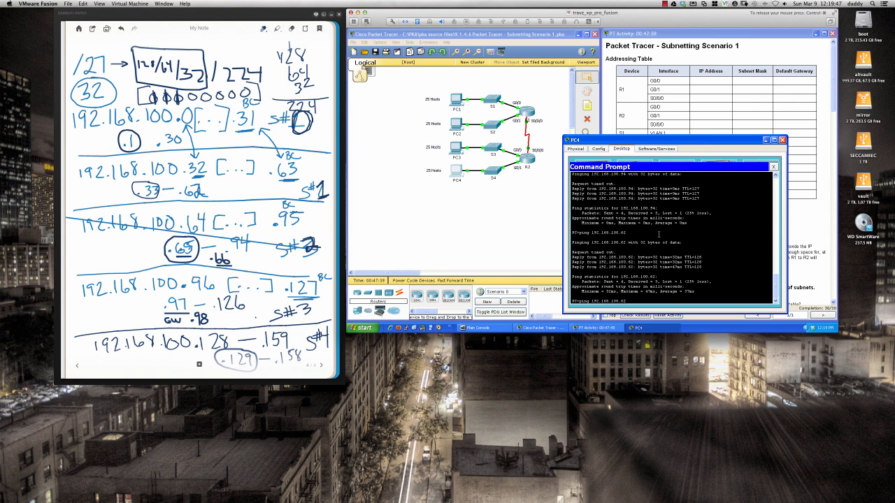
{"action": "key", "text": "BackSpace"}
{"action": "key", "text": "BackSpace"}
{"action": "type", "text": "30"}
{"action": "key", "text": "Return"}
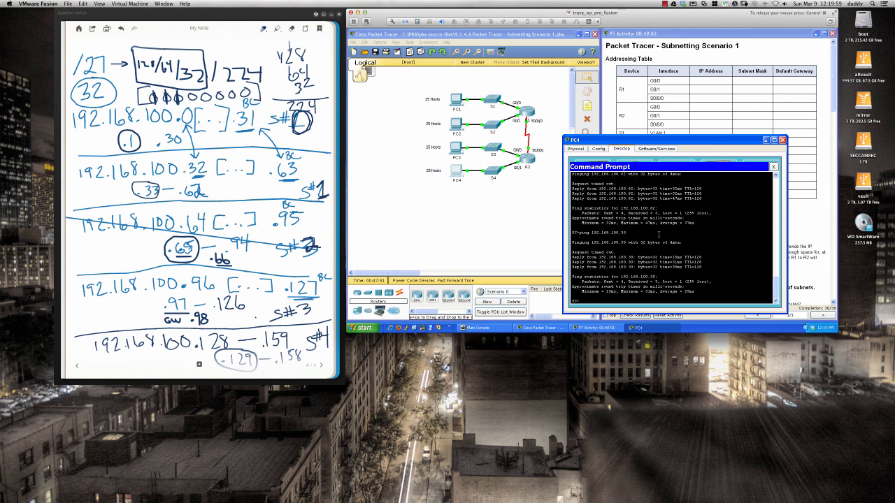
{"action": "left_click", "coordinate": [773, 167]}
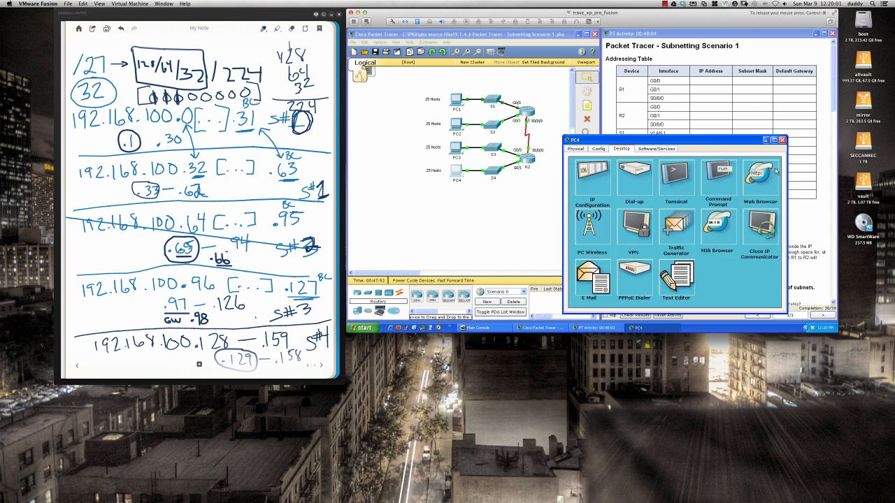
{"action": "left_click", "coordinate": [782, 140]}
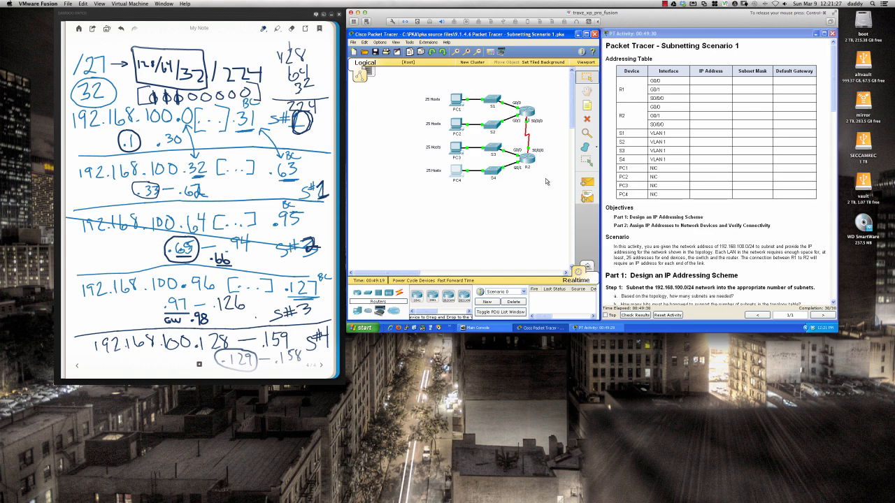
Step: Check the activity results, review the assessment items with their scores and close the results
{"action": "left_click", "coordinate": [635, 315]}
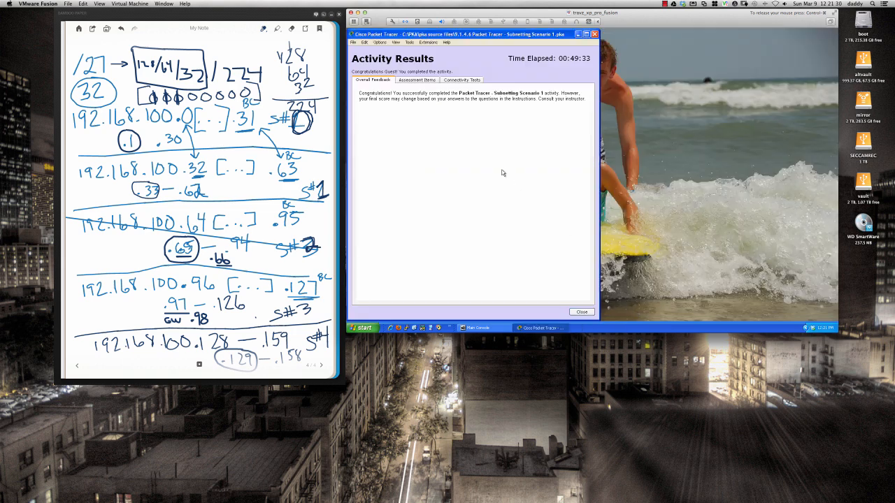
{"action": "left_click", "coordinate": [421, 82]}
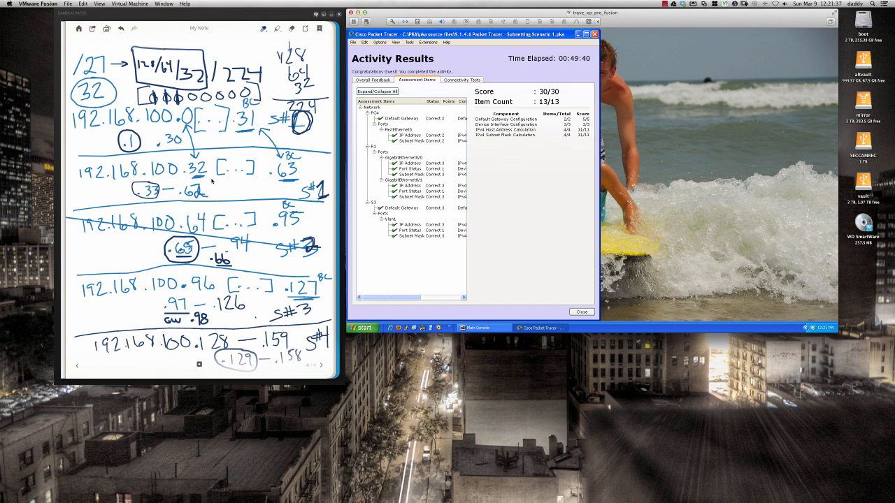
{"action": "left_click", "coordinate": [581, 312]}
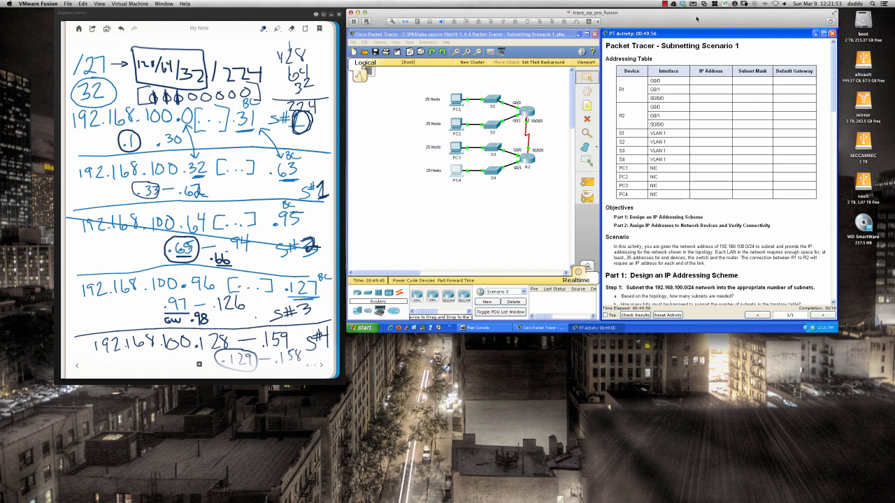
{"action": "left_click", "coordinate": [666, 5]}
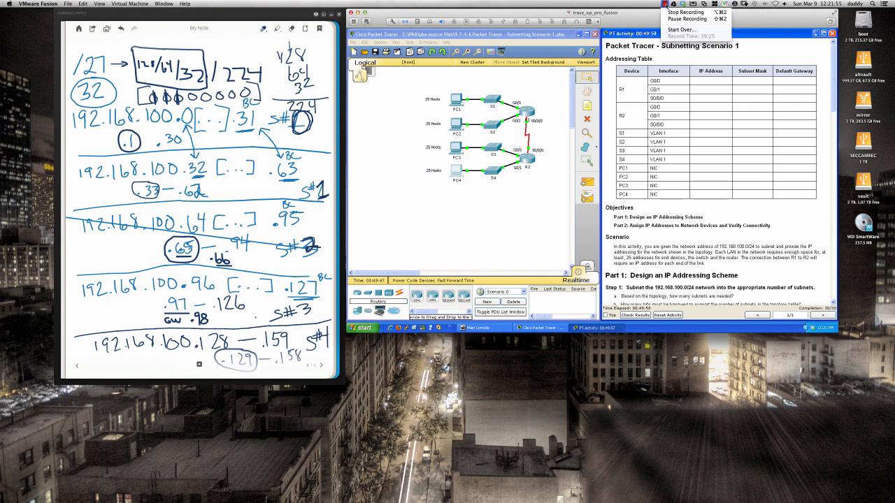